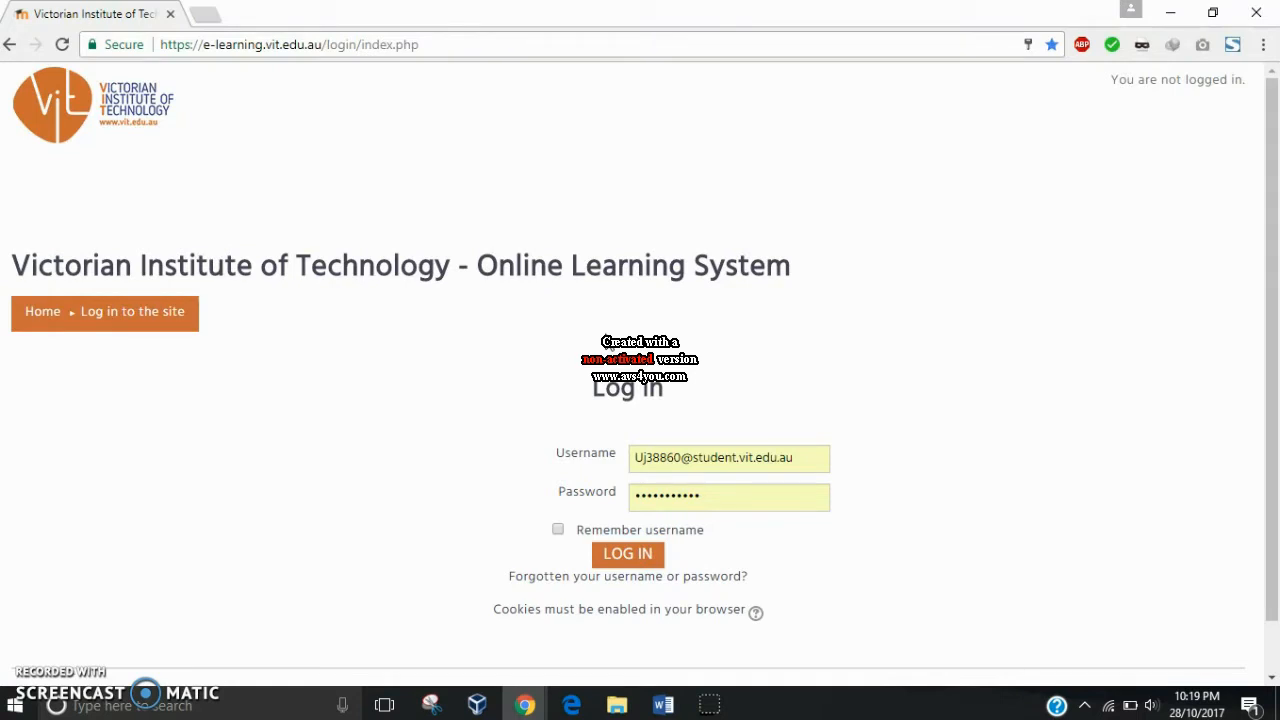
- Log in to the e-learning site and open the ITSA1001 Server Administration Fundamentals - 2017S2 course at its Assessments section
{"action": "left_click", "coordinate": [621, 556]}
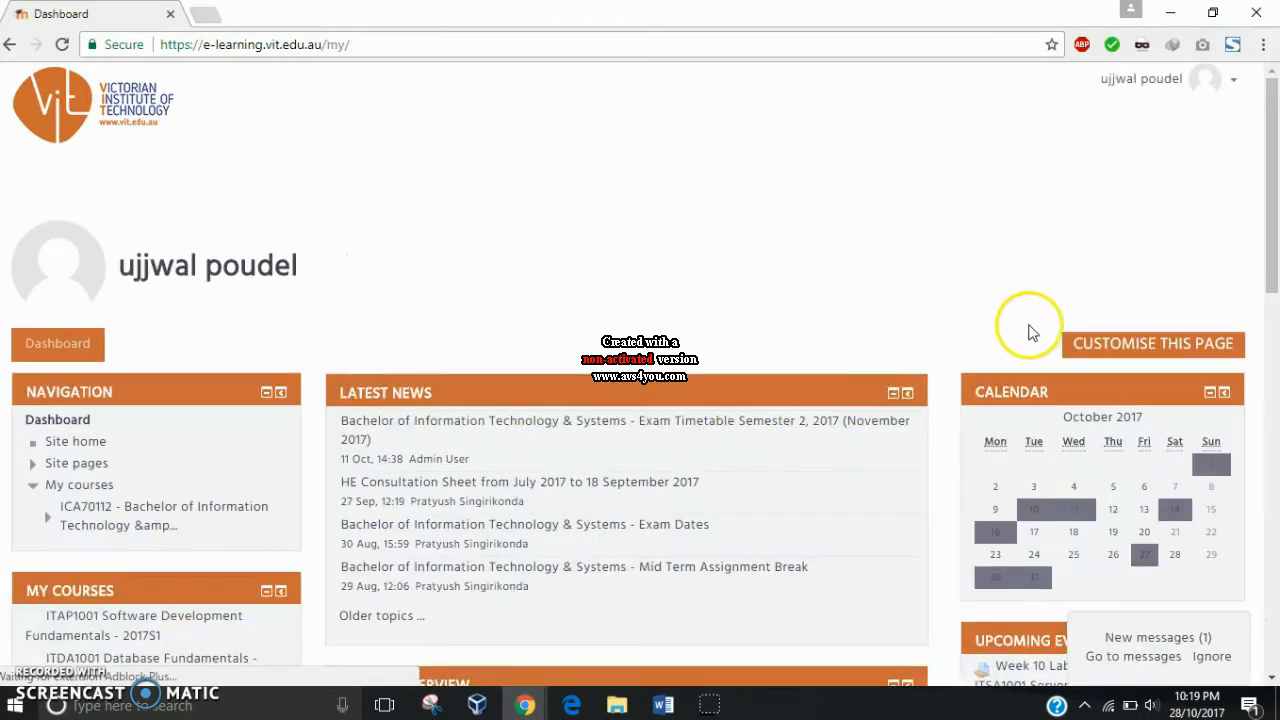
{"action": "left_click_drag", "start_coordinate": [1271, 238], "coordinate": [1272, 625]}
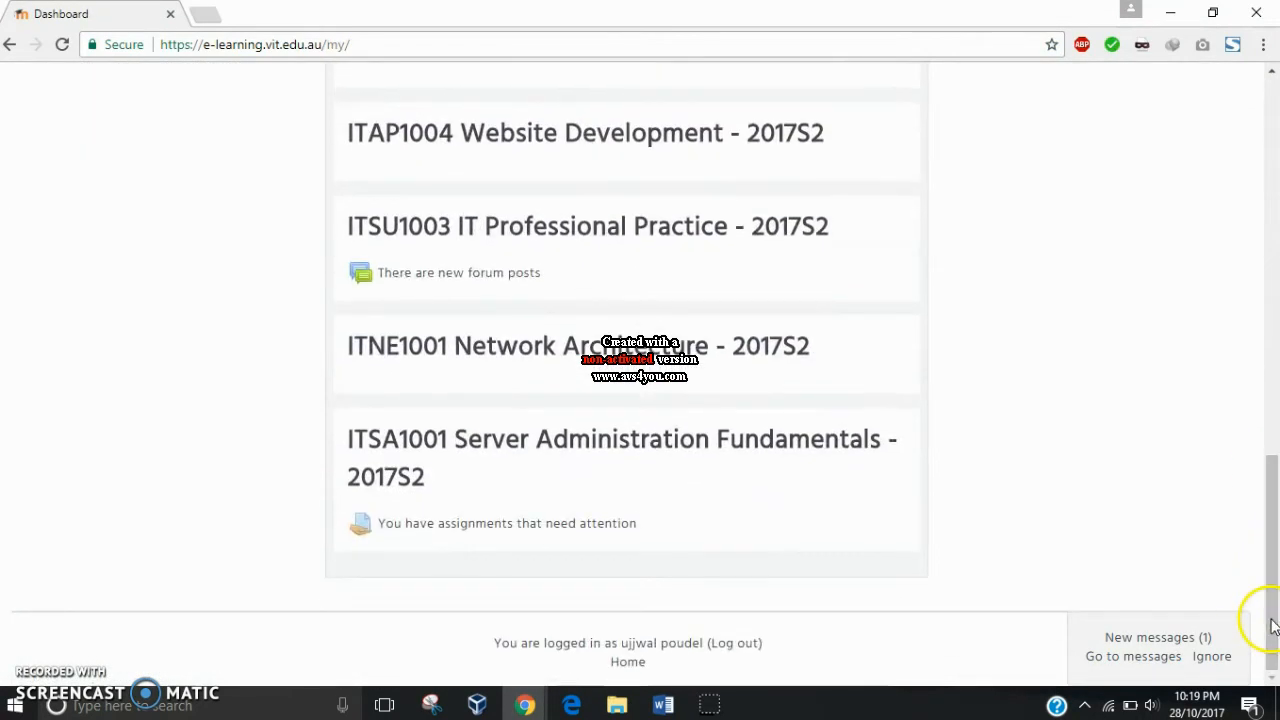
{"action": "left_click", "coordinate": [727, 457]}
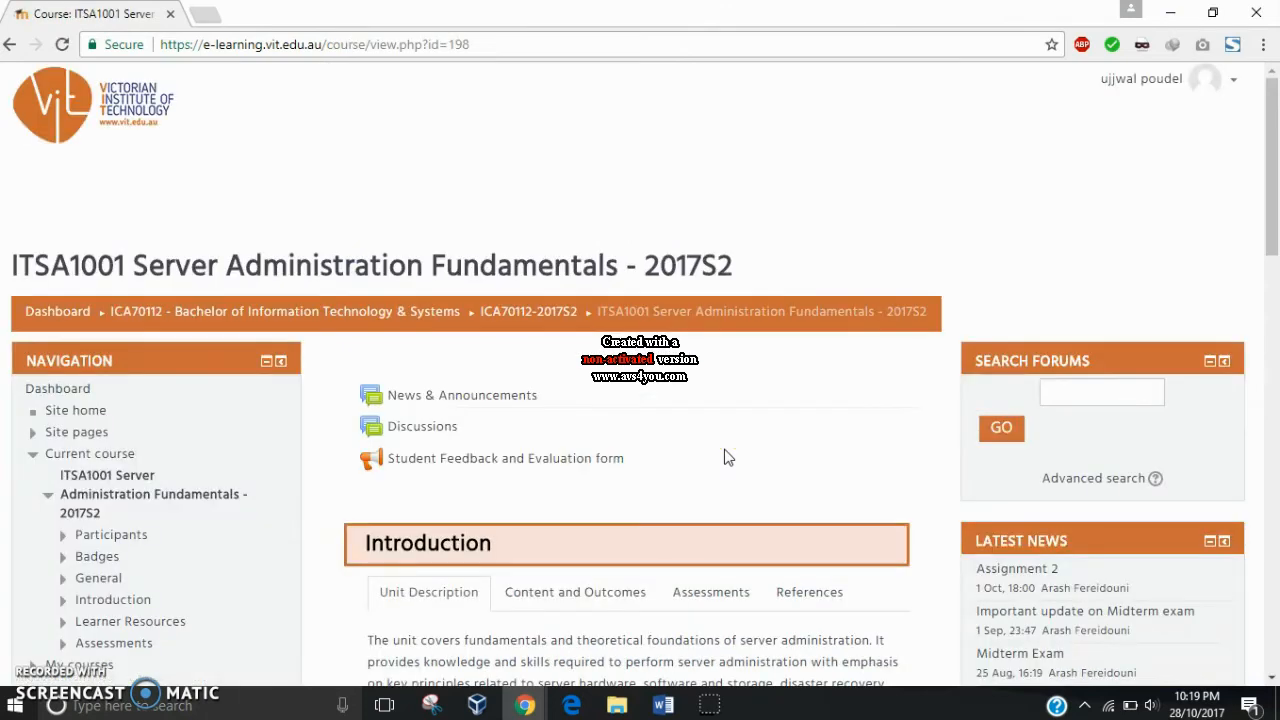
{"action": "scroll", "coordinate": [727, 457], "scroll_direction": "down", "scroll_amount": 12}
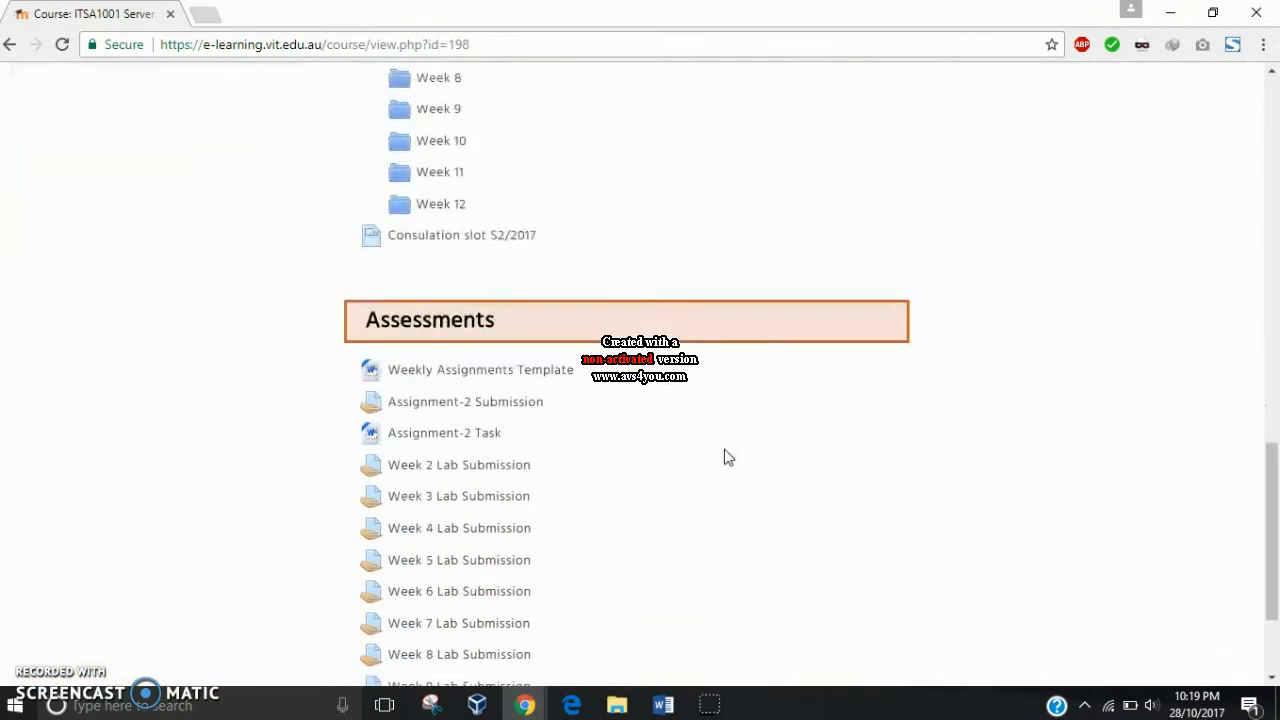
{"action": "scroll", "coordinate": [727, 457], "scroll_direction": "down", "scroll_amount": 2}
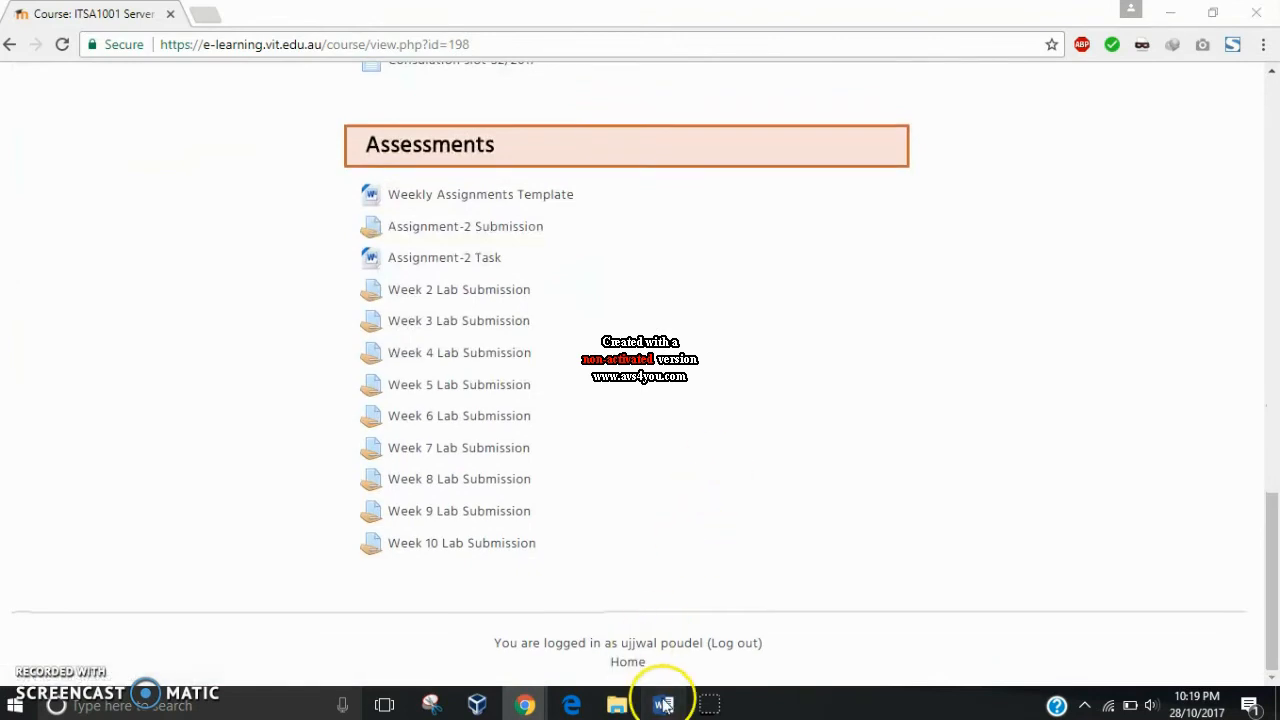
- Switch to Word, read the Assignment-2 task list through to the references, and minimize the document and browser
{"action": "left_click", "coordinate": [663, 703]}
{"action": "left_click", "coordinate": [1274, 216]}
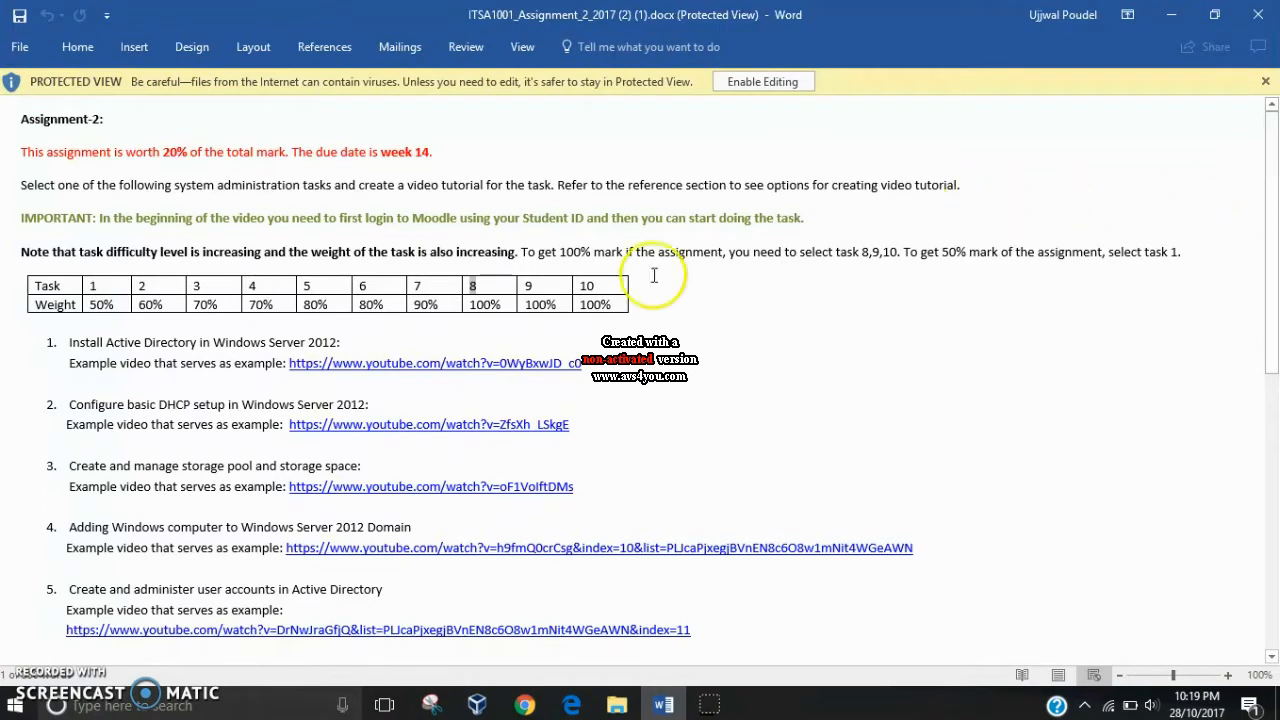
{"action": "left_click_drag", "start_coordinate": [1260, 200], "coordinate": [1260, 523]}
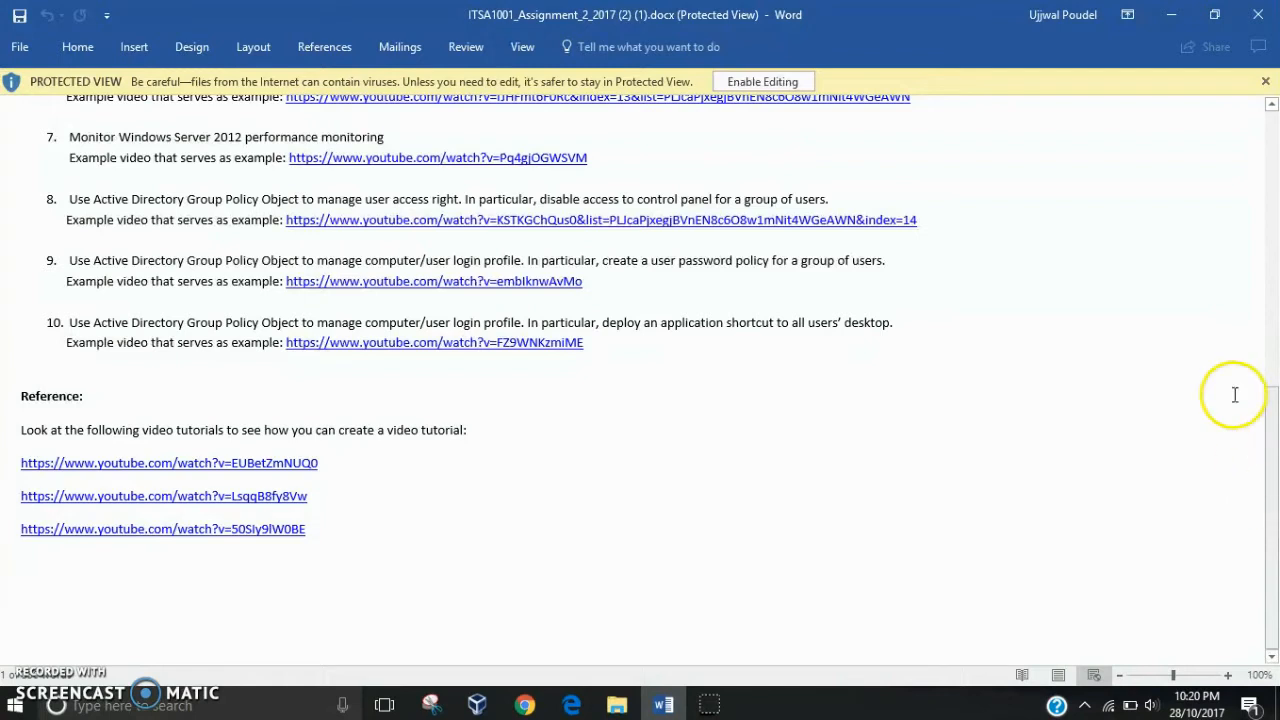
{"action": "left_click", "coordinate": [1172, 15]}
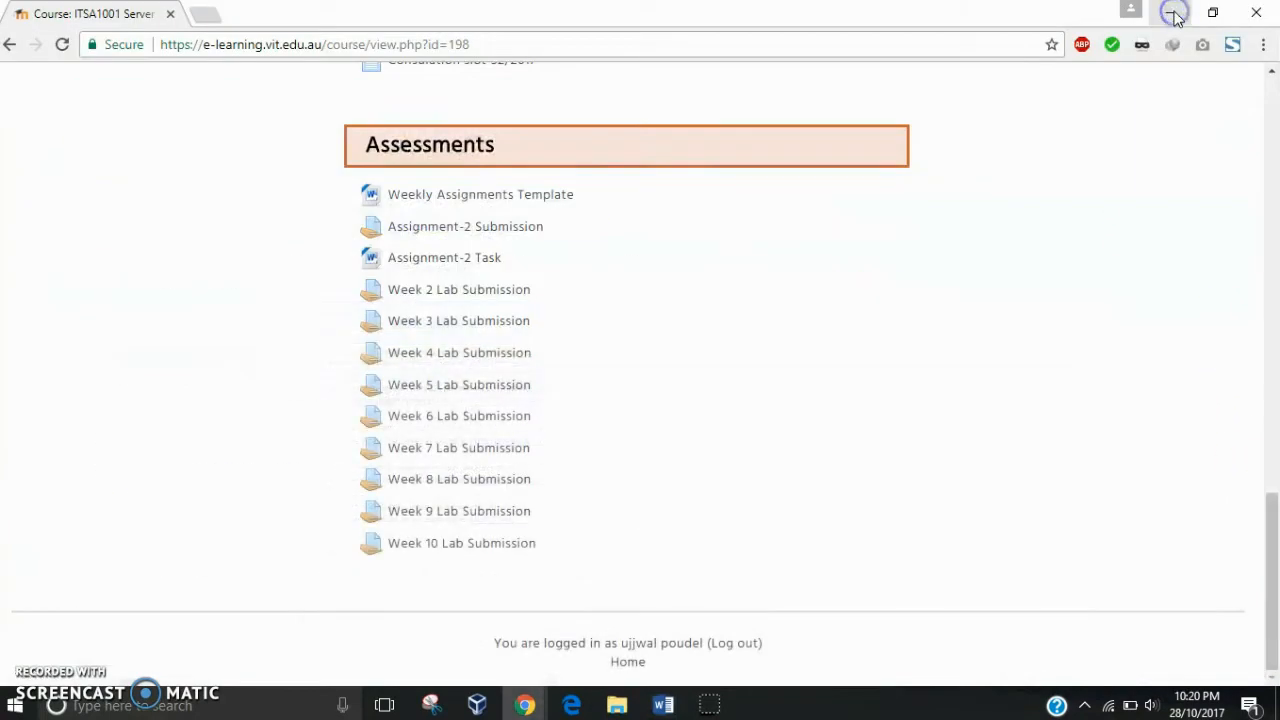
{"action": "left_click", "coordinate": [1172, 15]}
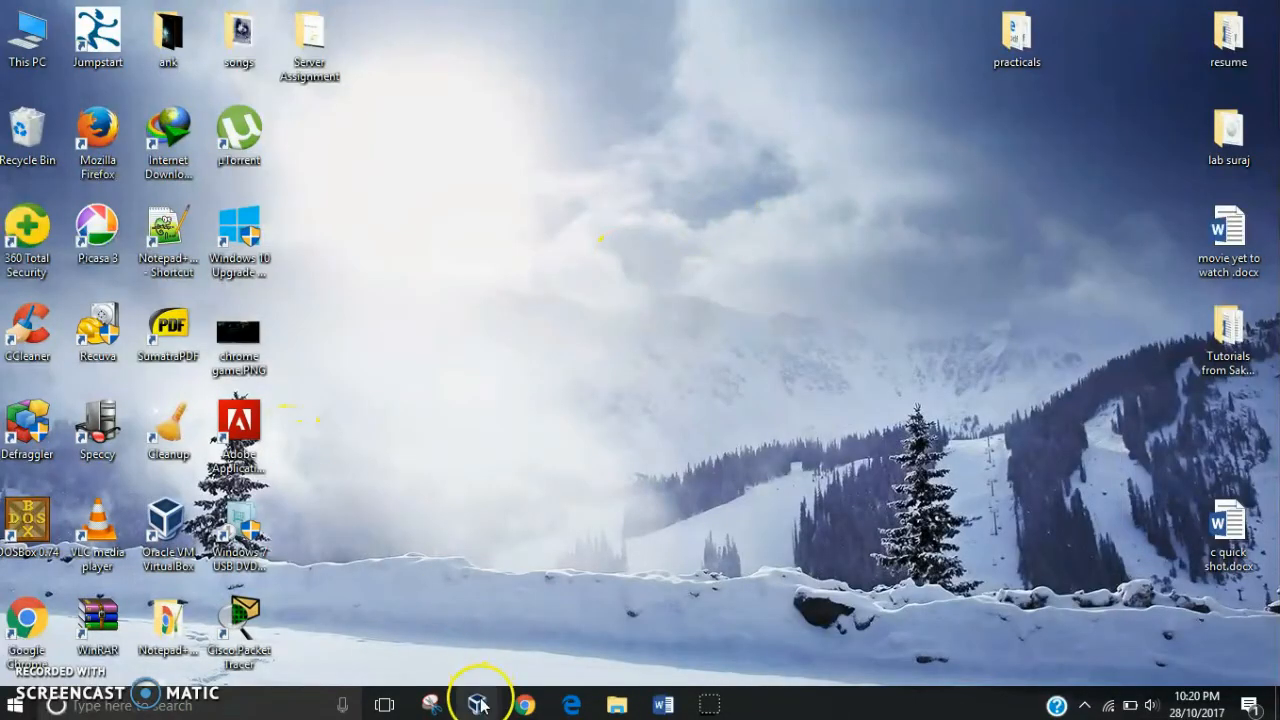
- Switch to Oracle VM VirtualBox Manager and view the details of the server2012 assignment machine and the WinProf client machine
{"action": "mouse_move", "coordinate": [477, 700]}
{"action": "left_click", "coordinate": [452, 633]}
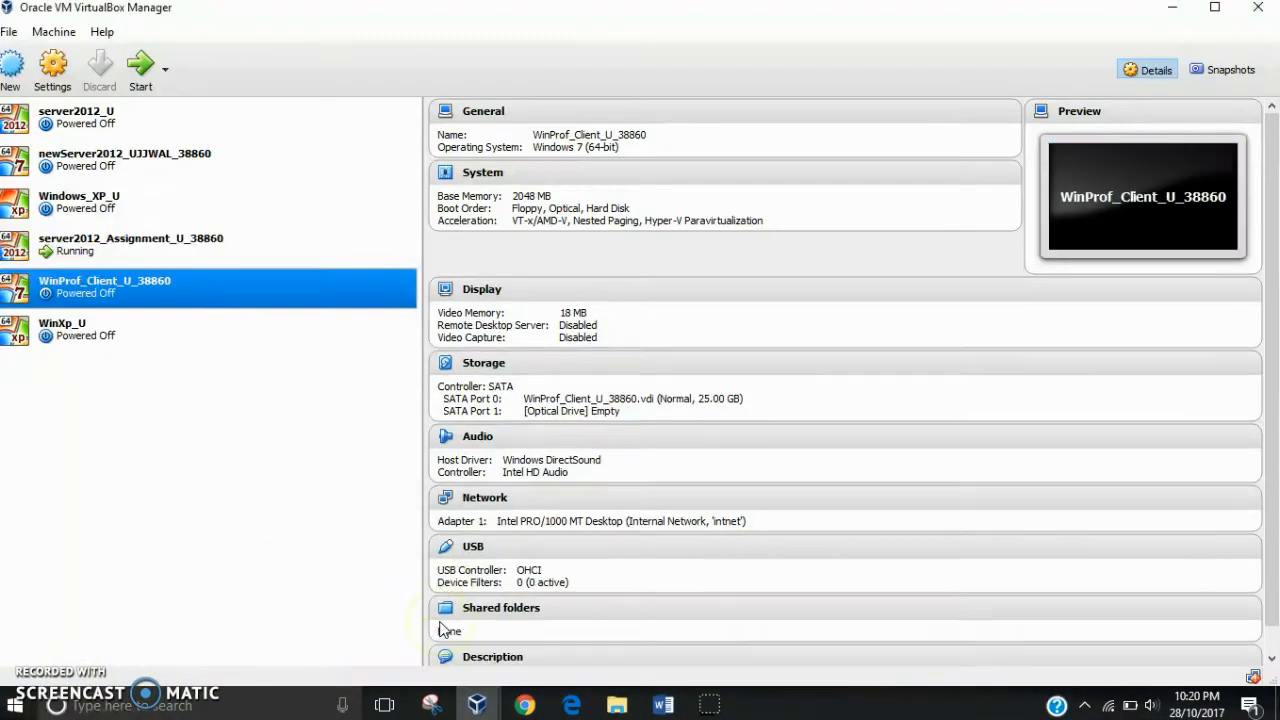
{"action": "left_click", "coordinate": [143, 255]}
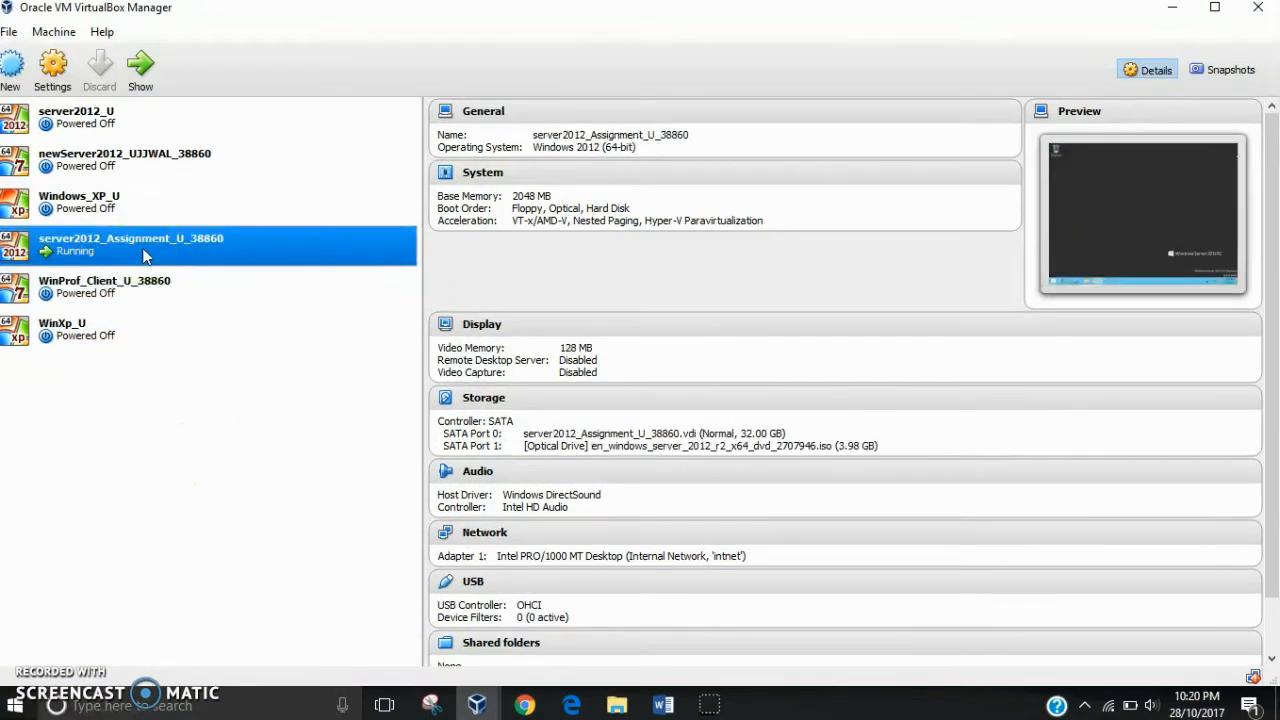
{"action": "left_click", "coordinate": [141, 280]}
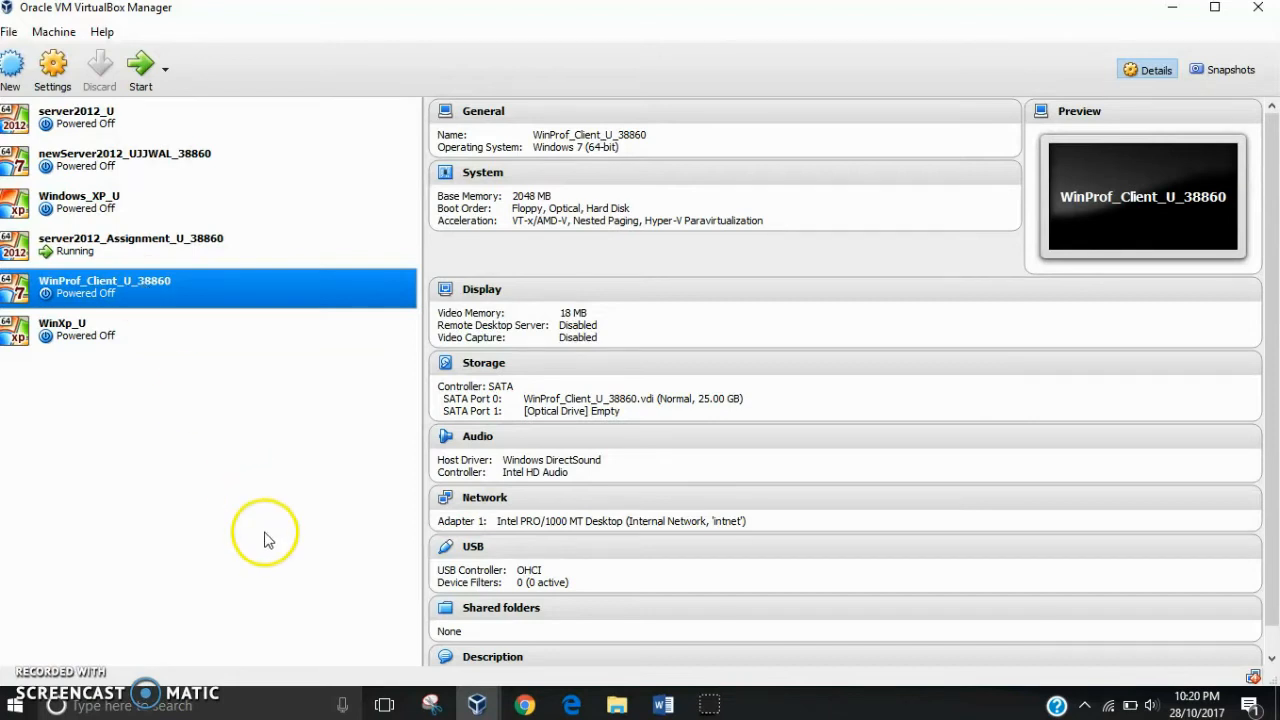
- Switch to the running Windows Server 2012 R2 machine, launch Server Manager and show its list of tools
{"action": "left_click", "coordinate": [476, 708]}
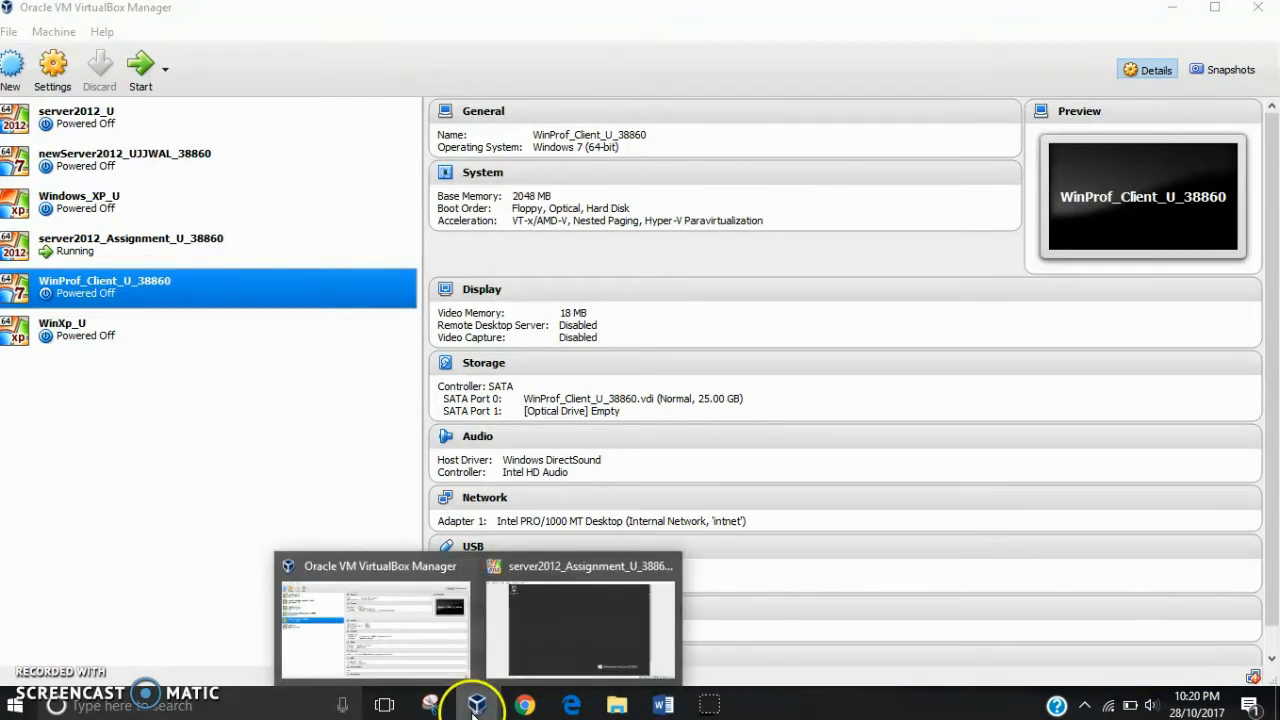
{"action": "left_click", "coordinate": [549, 614]}
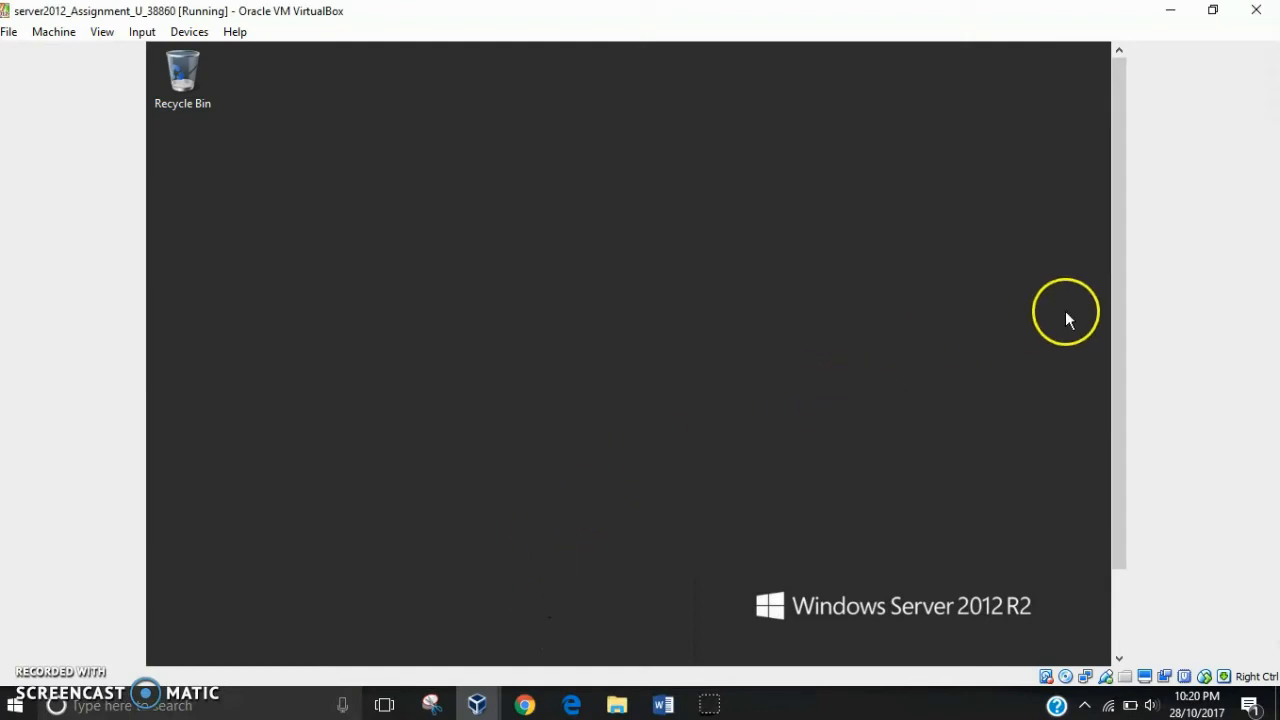
{"action": "left_click_drag", "start_coordinate": [1118, 320], "coordinate": [1123, 462]}
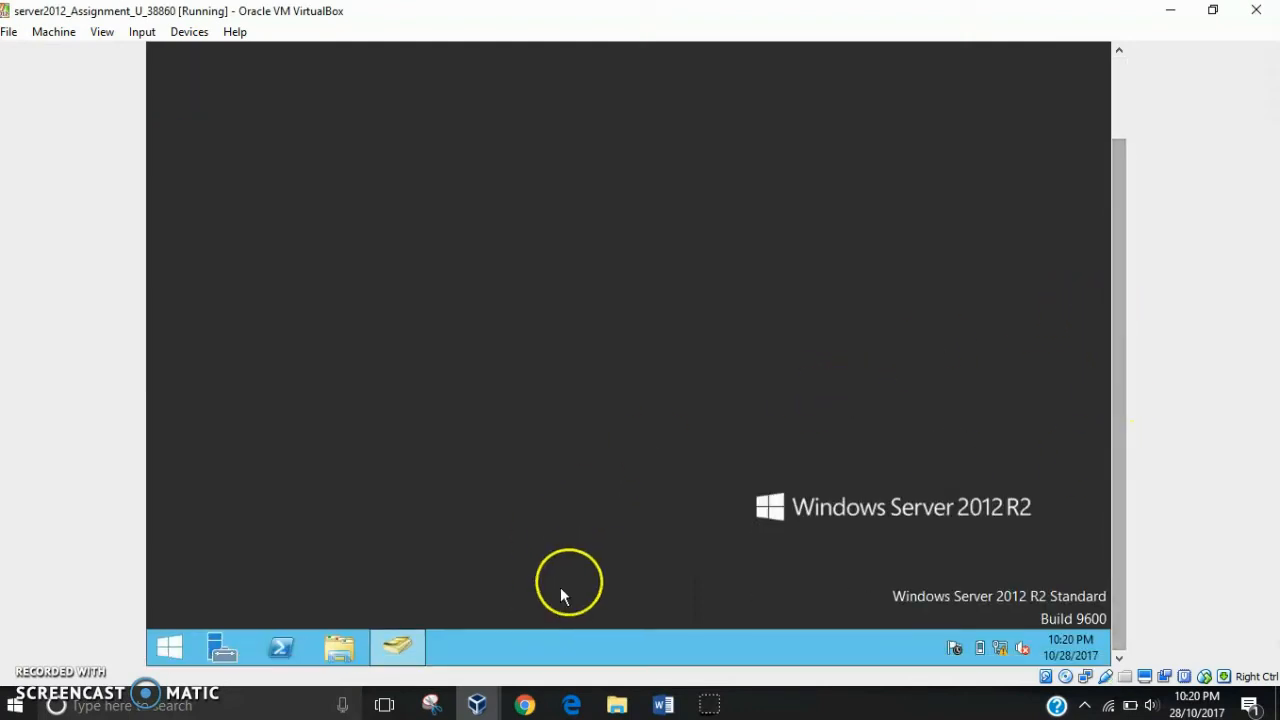
{"action": "left_click", "coordinate": [178, 648]}
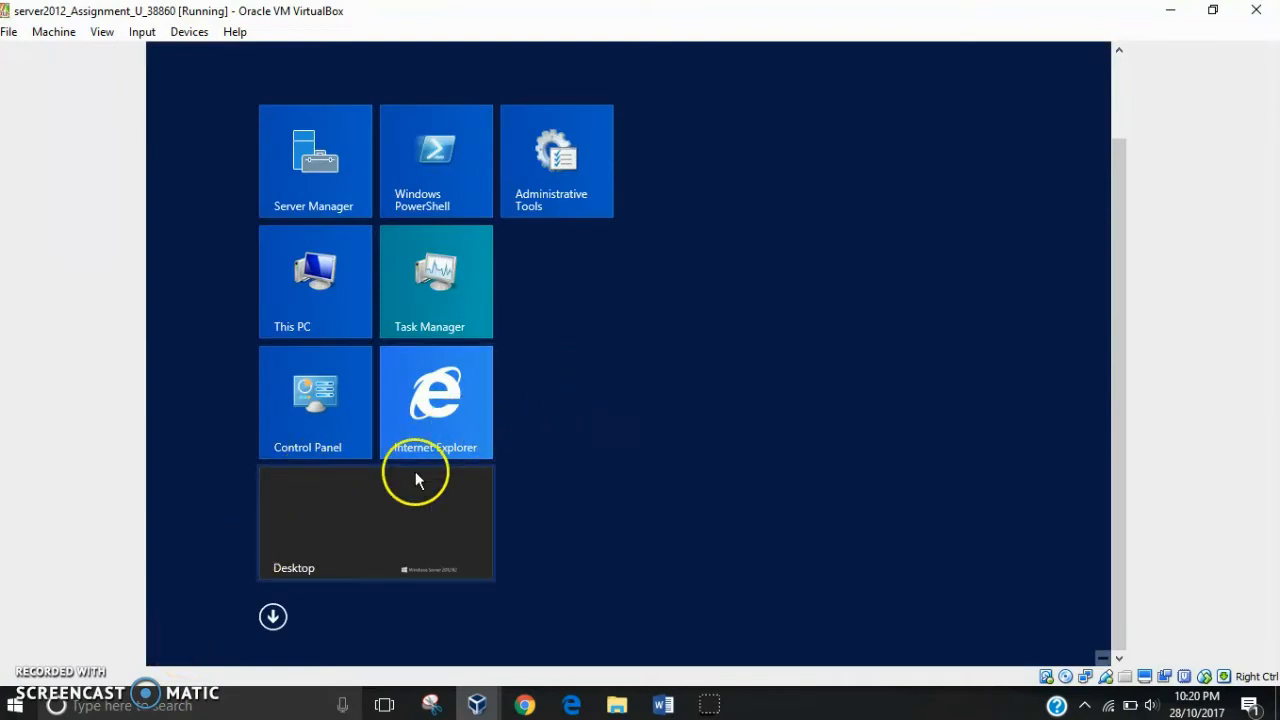
{"action": "left_click", "coordinate": [339, 212]}
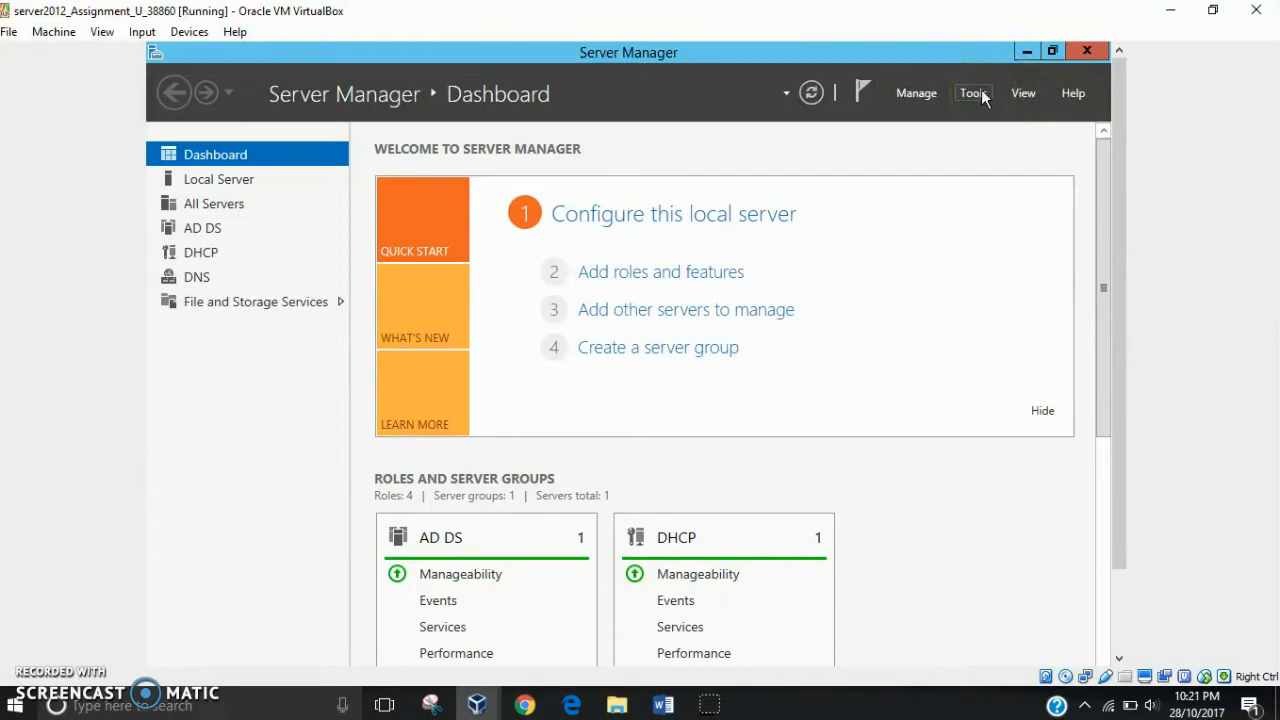
{"action": "left_click", "coordinate": [981, 91]}
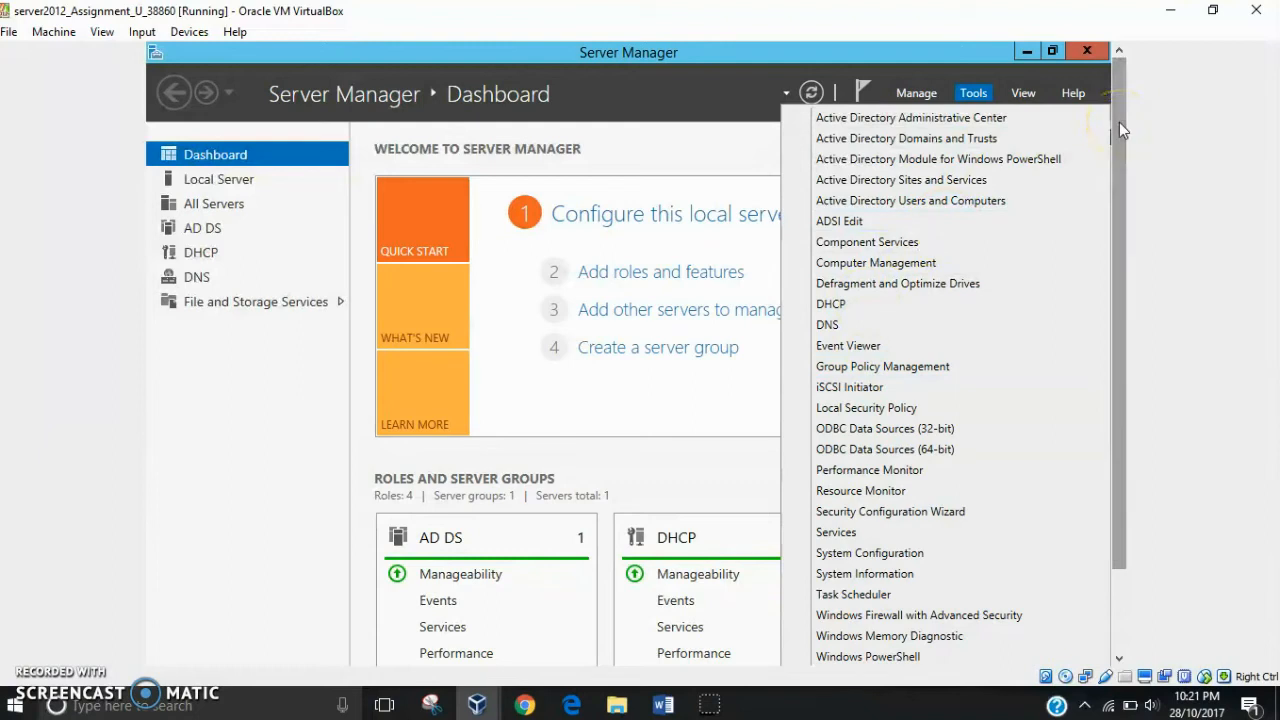
- Review the server2012 assignment and WinProf client machines in VirtualBox Manager again, and return to the server machine
{"action": "left_click", "coordinate": [1172, 14]}
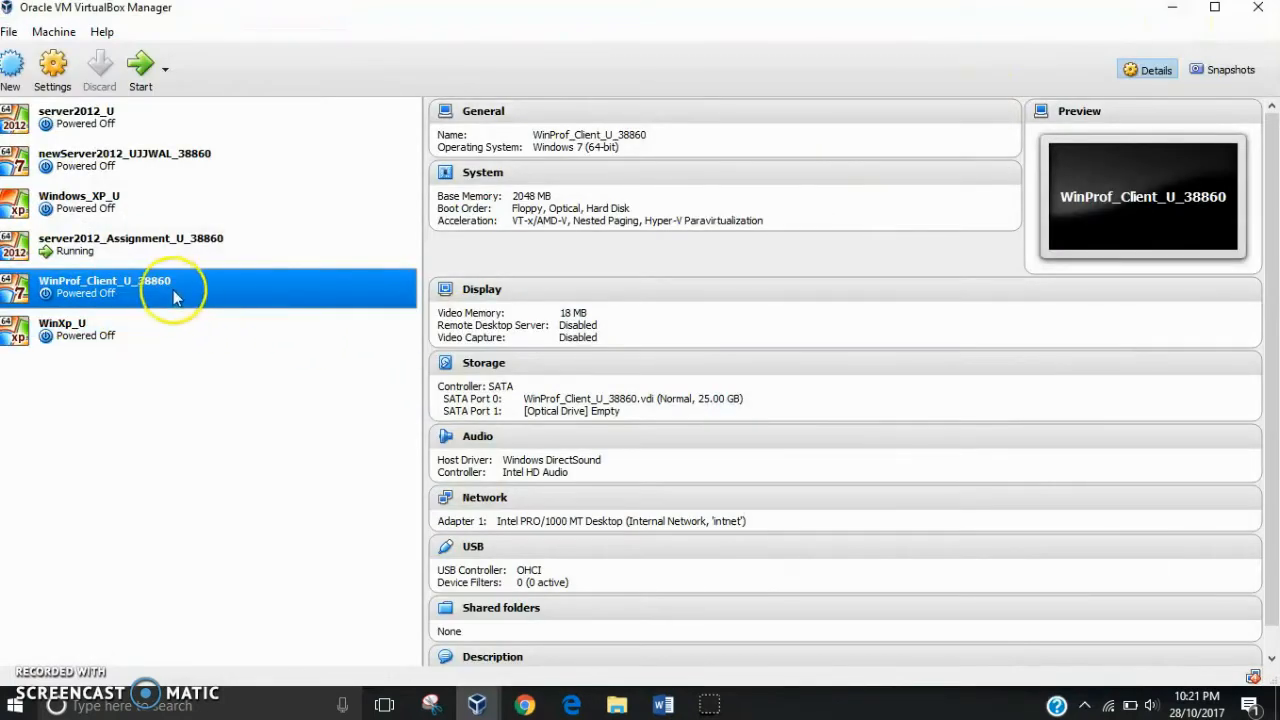
{"action": "left_click", "coordinate": [202, 255]}
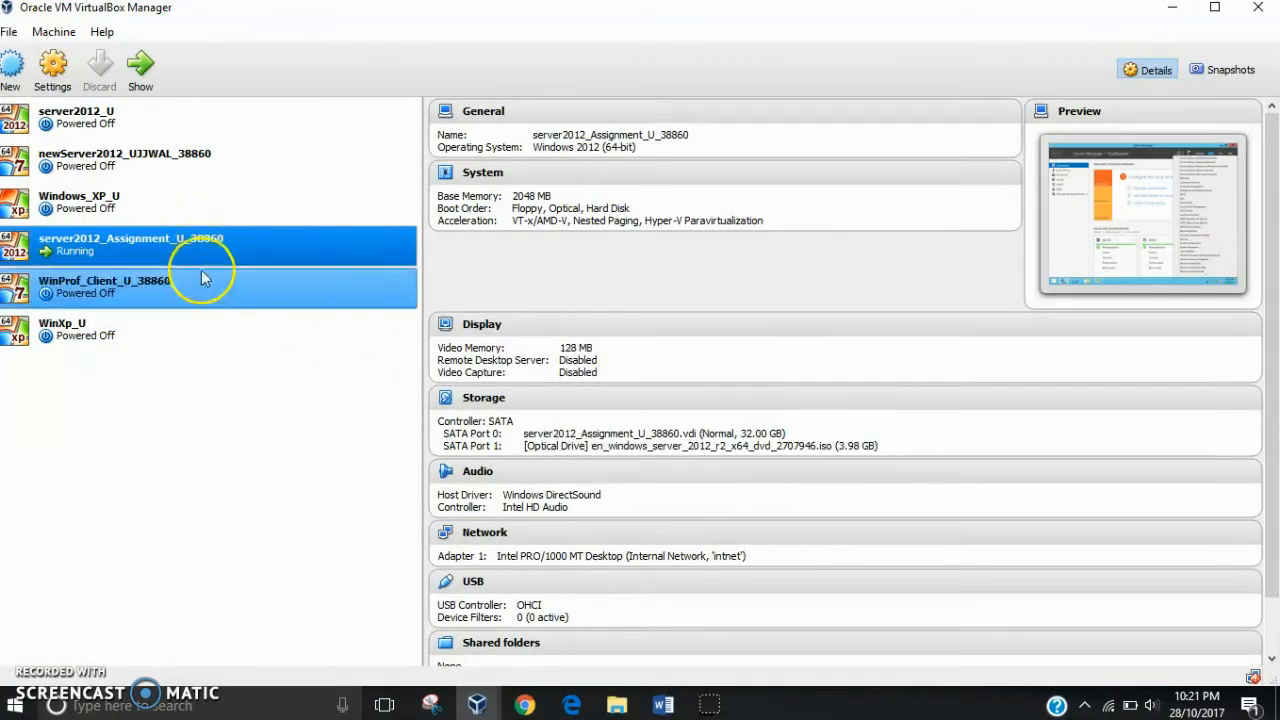
{"action": "left_click", "coordinate": [201, 284]}
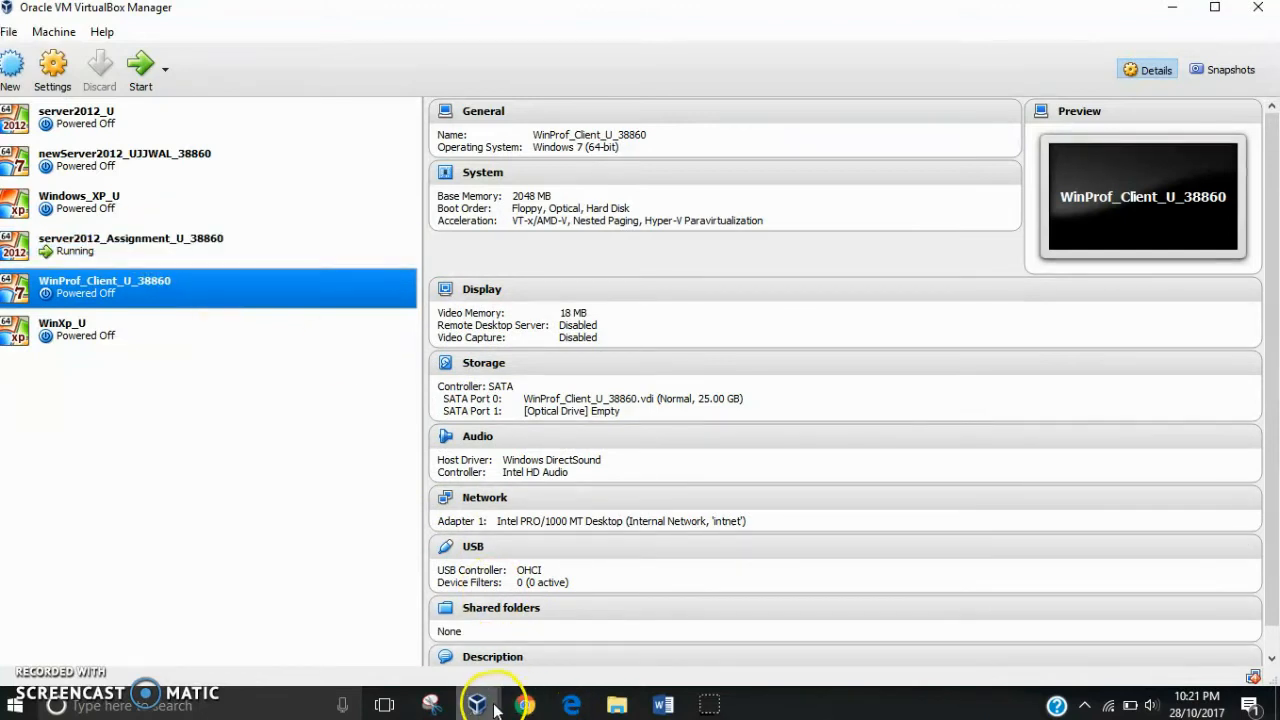
{"action": "mouse_move", "coordinate": [474, 700]}
{"action": "left_click", "coordinate": [557, 655]}
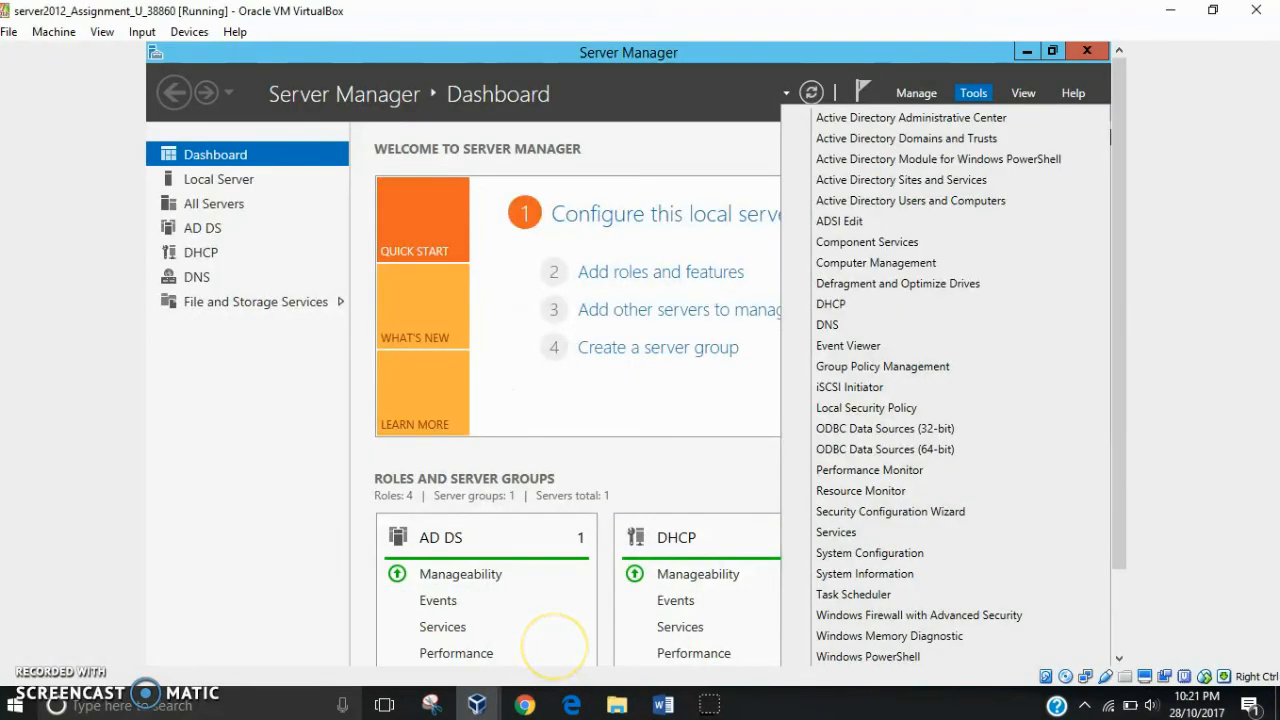
- Open Active Directory Users and Computers and examine USER2 in the Computers container of readvit.com
{"action": "left_click", "coordinate": [995, 202]}
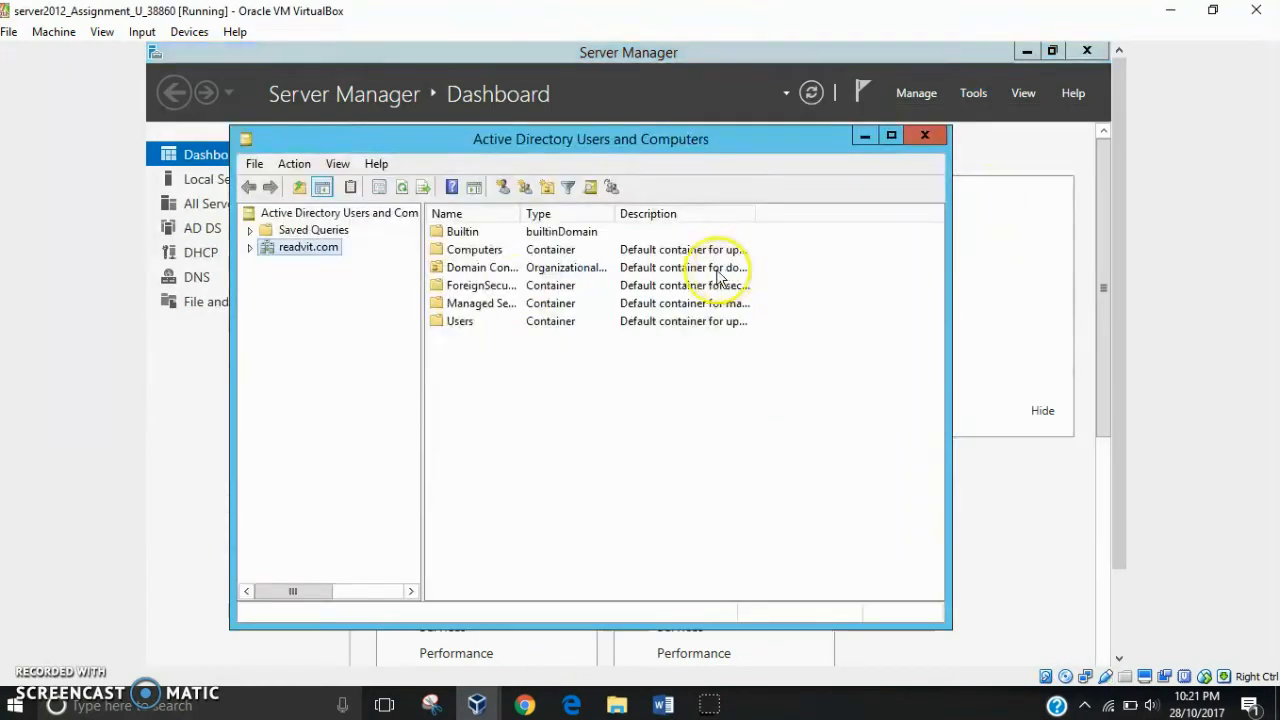
{"action": "double_click", "coordinate": [484, 249]}
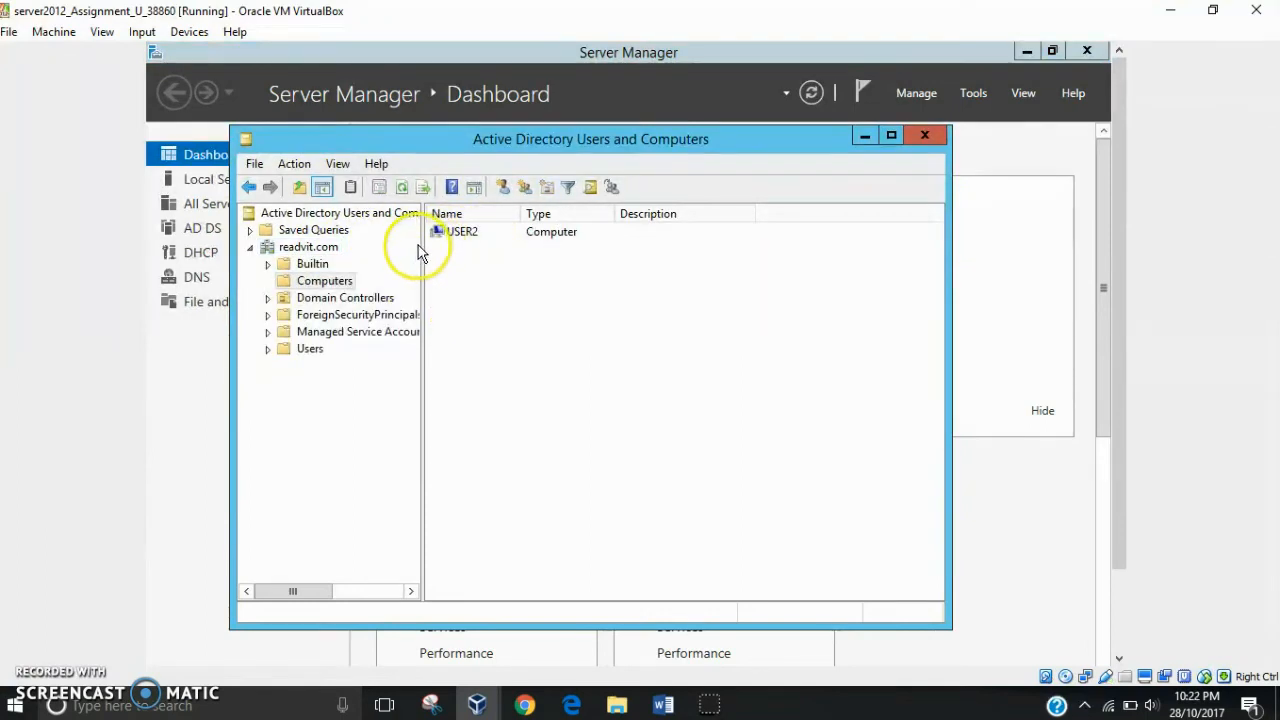
{"action": "left_click", "coordinate": [487, 231]}
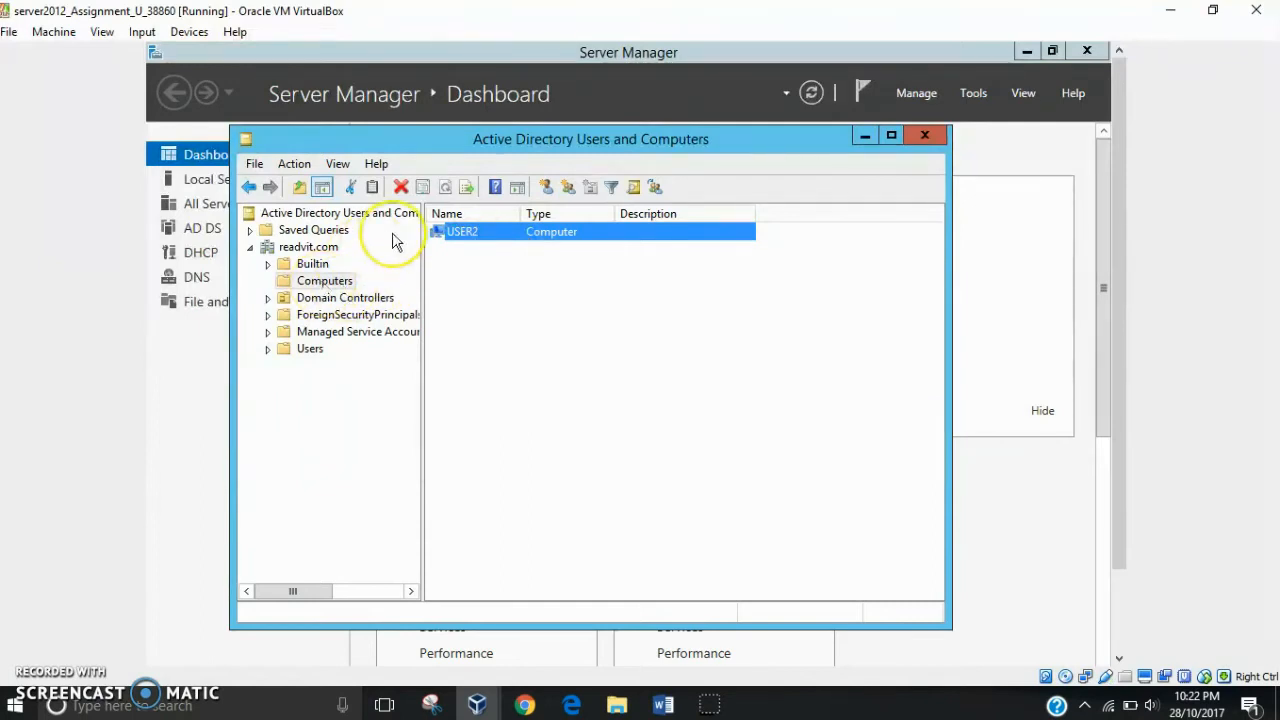
{"action": "left_click", "coordinate": [293, 252]}
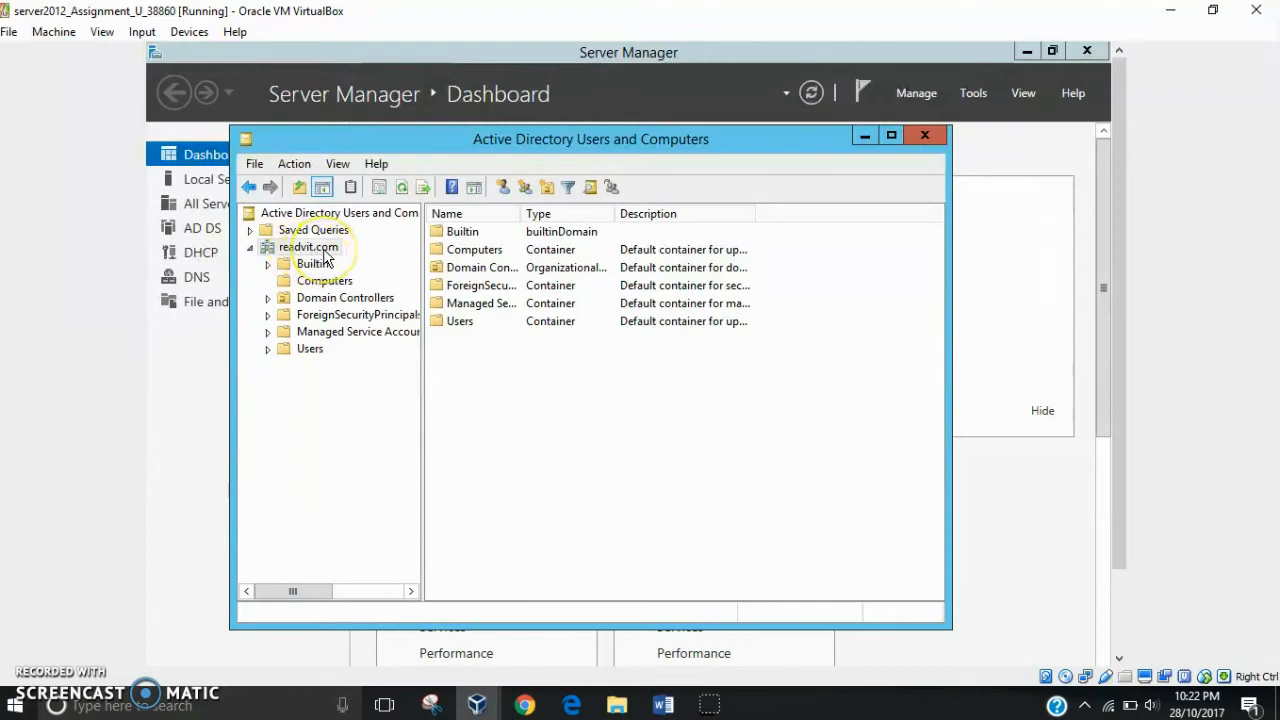
{"action": "left_click", "coordinate": [341, 281]}
{"action": "left_click", "coordinate": [479, 240]}
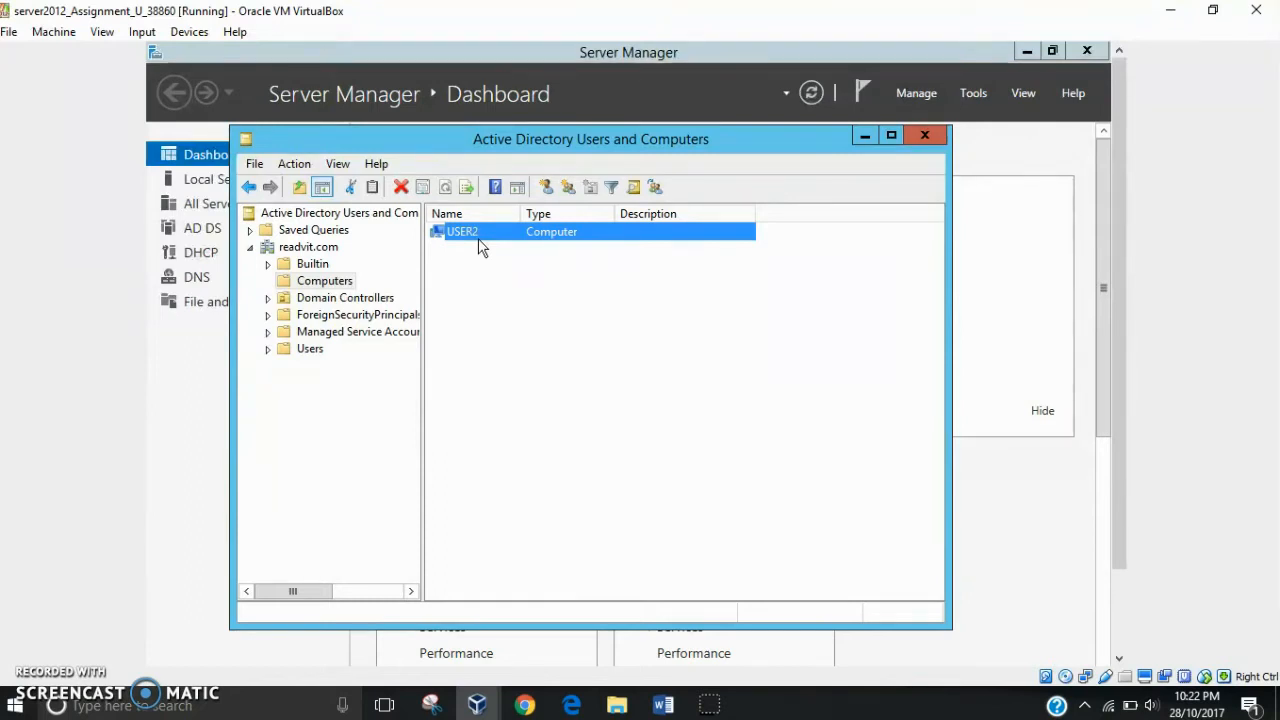
- Show the Users container of readvit.com in a maximized window and select the userOne account
{"action": "left_click", "coordinate": [343, 357]}
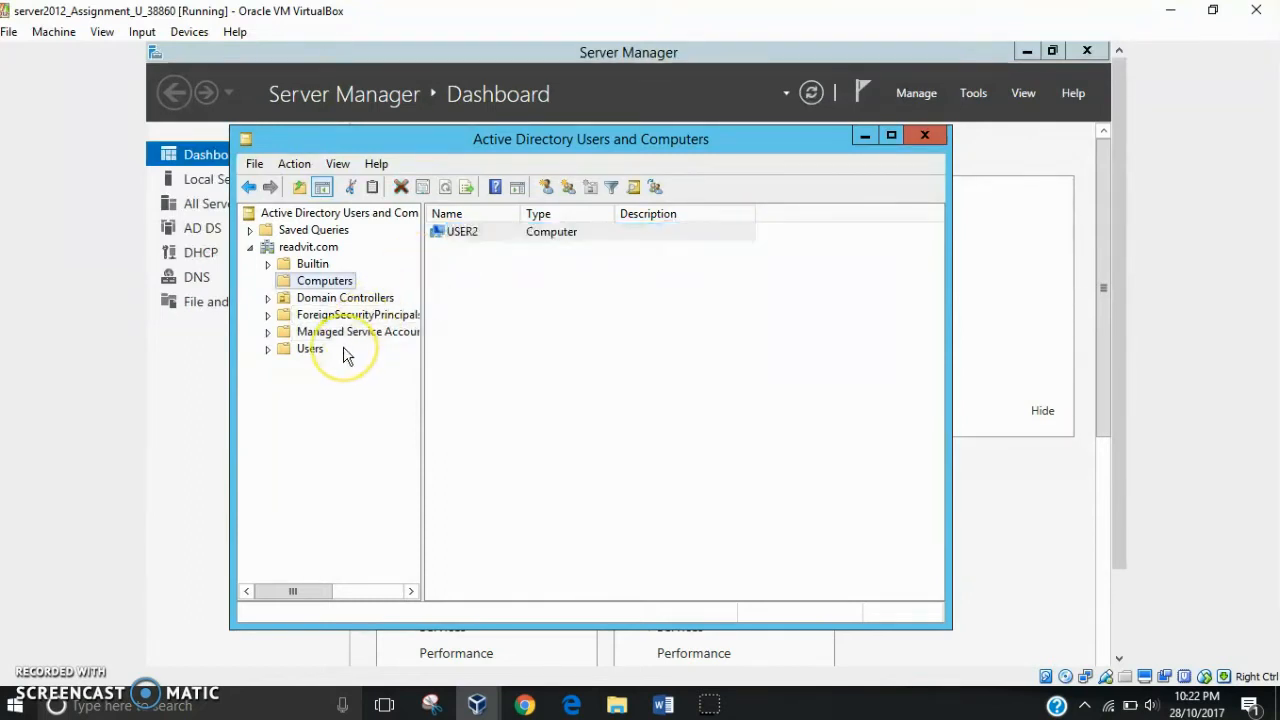
{"action": "left_click", "coordinate": [320, 351]}
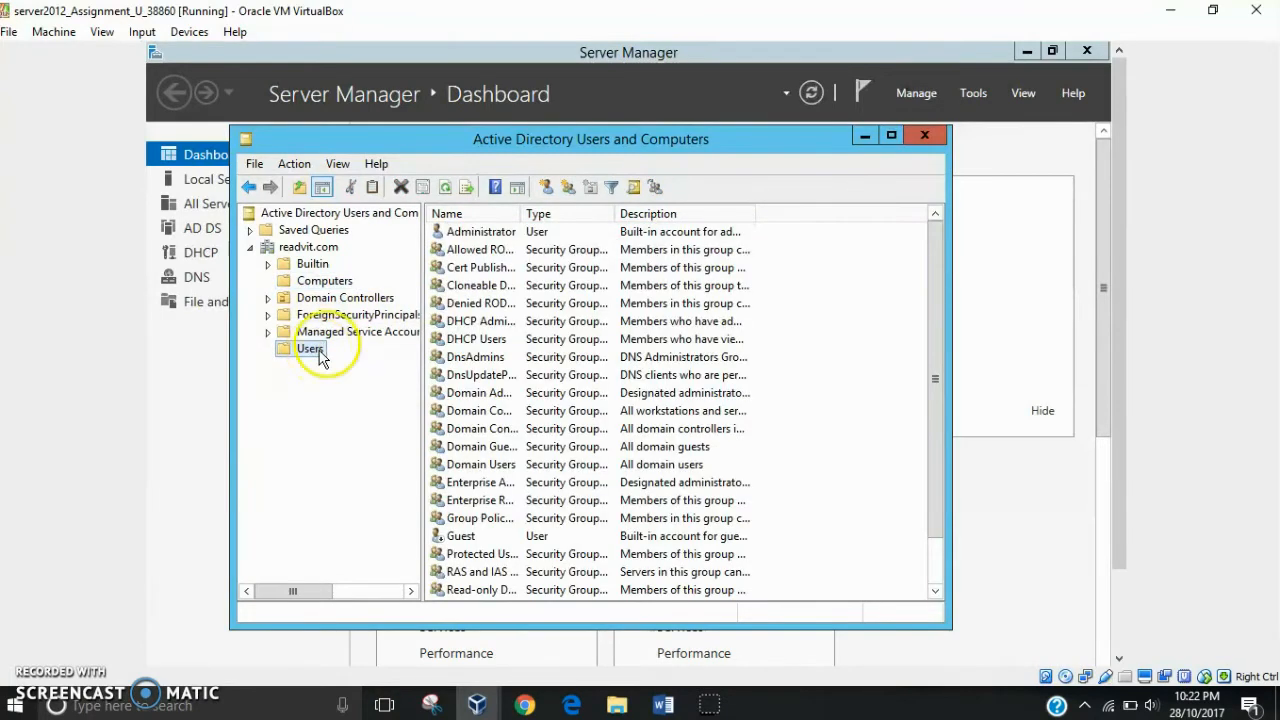
{"action": "left_click", "coordinate": [892, 136]}
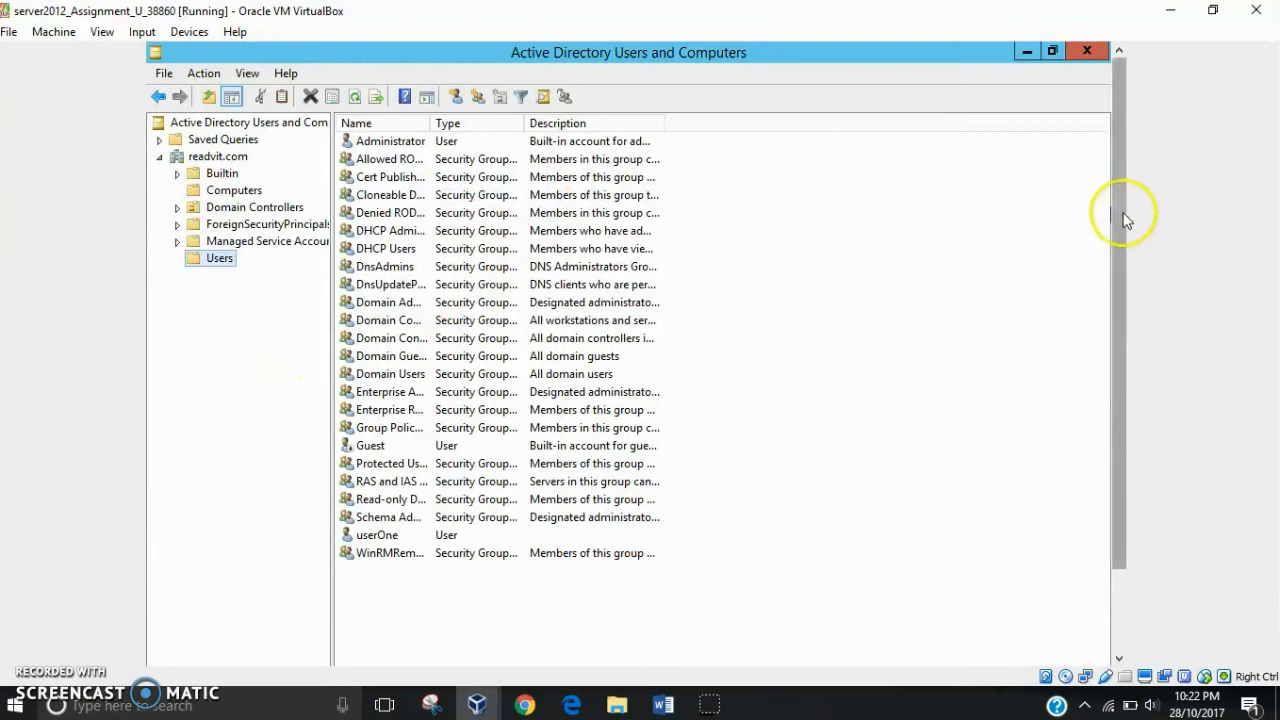
{"action": "scroll", "coordinate": [1116, 270], "scroll_direction": "down", "scroll_amount": 2}
{"action": "left_click_drag", "start_coordinate": [1113, 265], "coordinate": [1119, 362]}
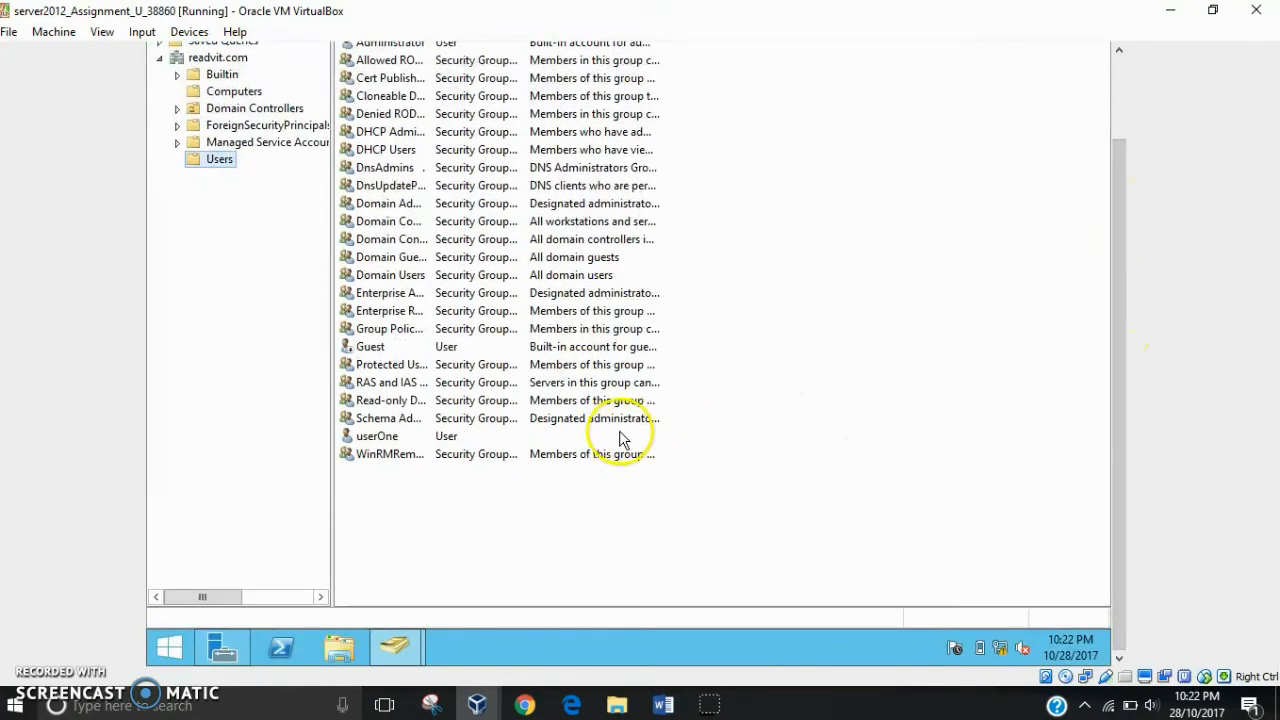
{"action": "left_click", "coordinate": [551, 443]}
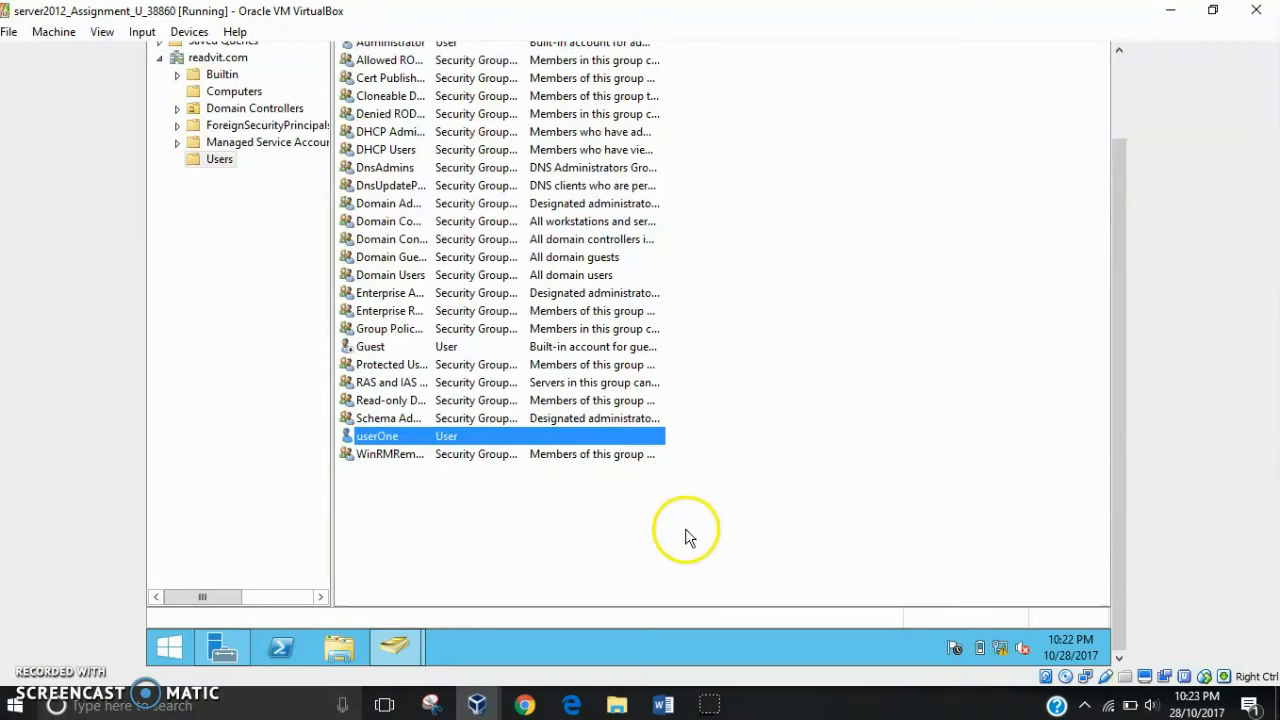
{"action": "mouse_move", "coordinate": [706, 708]}
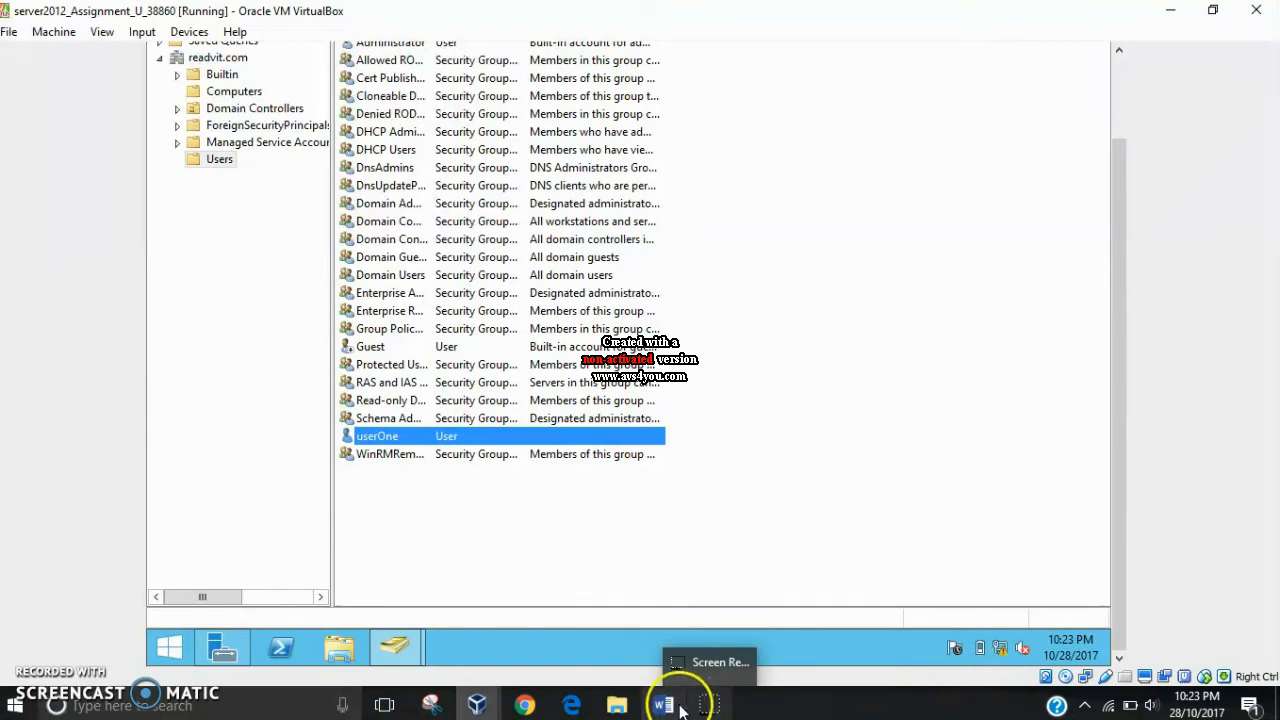
{"action": "left_click", "coordinate": [623, 672]}
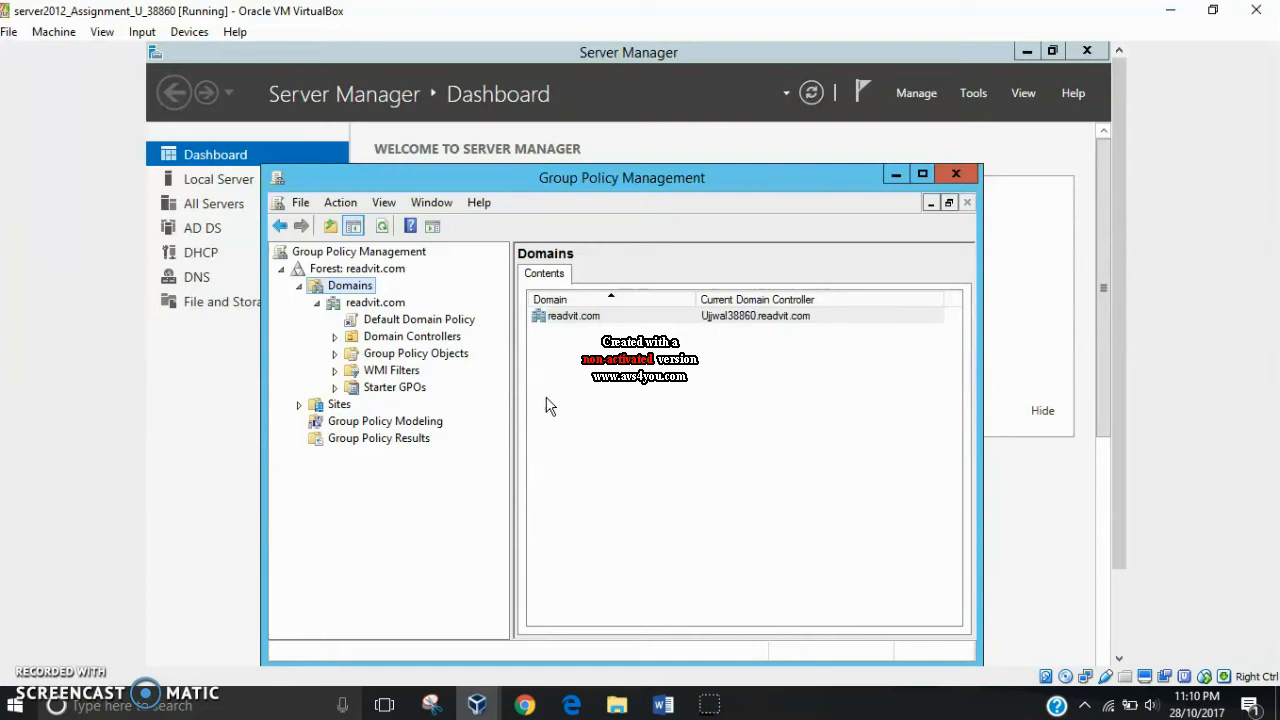
- Create an organizational unit named "Test OU To Disable CP" in the readvit.com domain and show its linked policies
{"action": "left_click", "coordinate": [388, 304]}
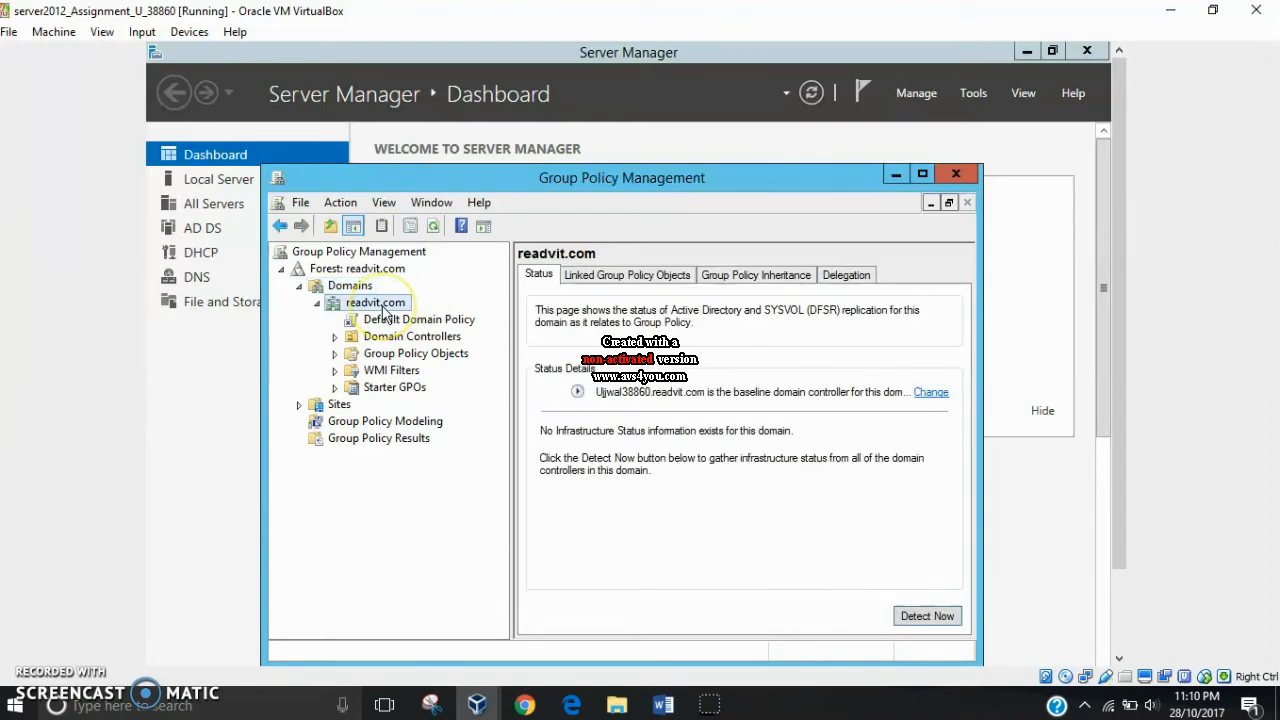
{"action": "right_click", "coordinate": [385, 307]}
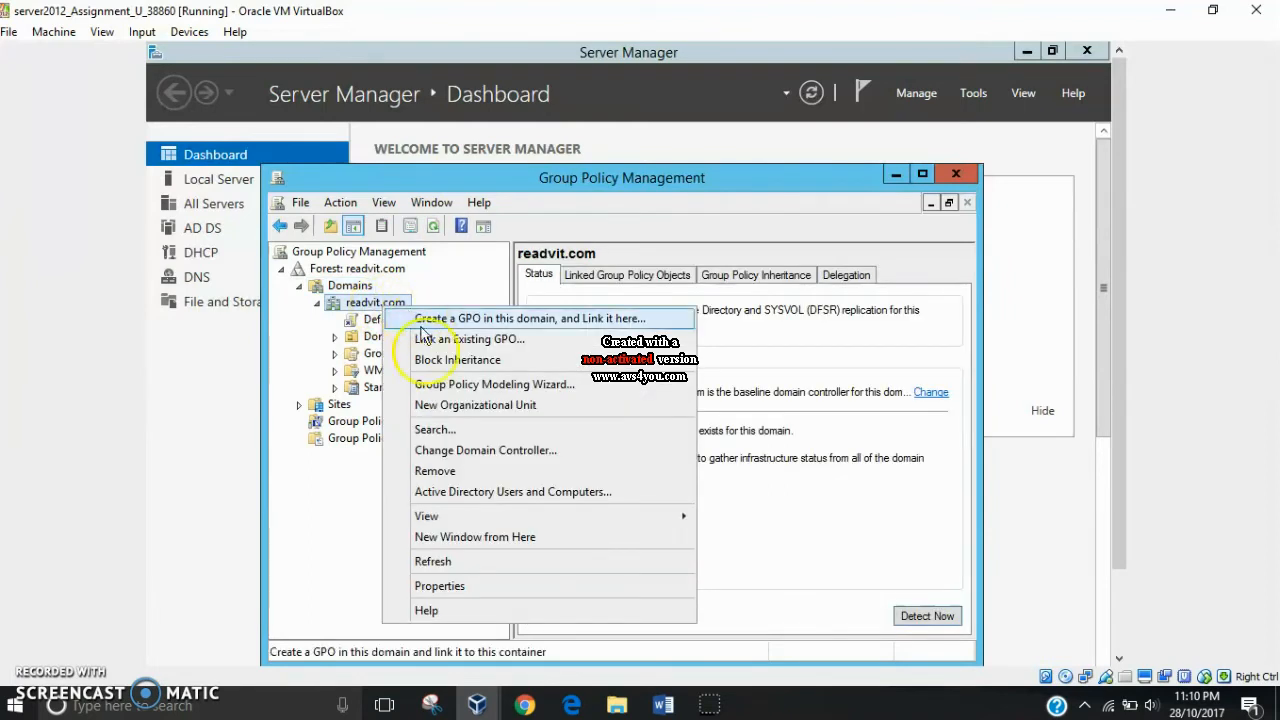
{"action": "left_click", "coordinate": [455, 405]}
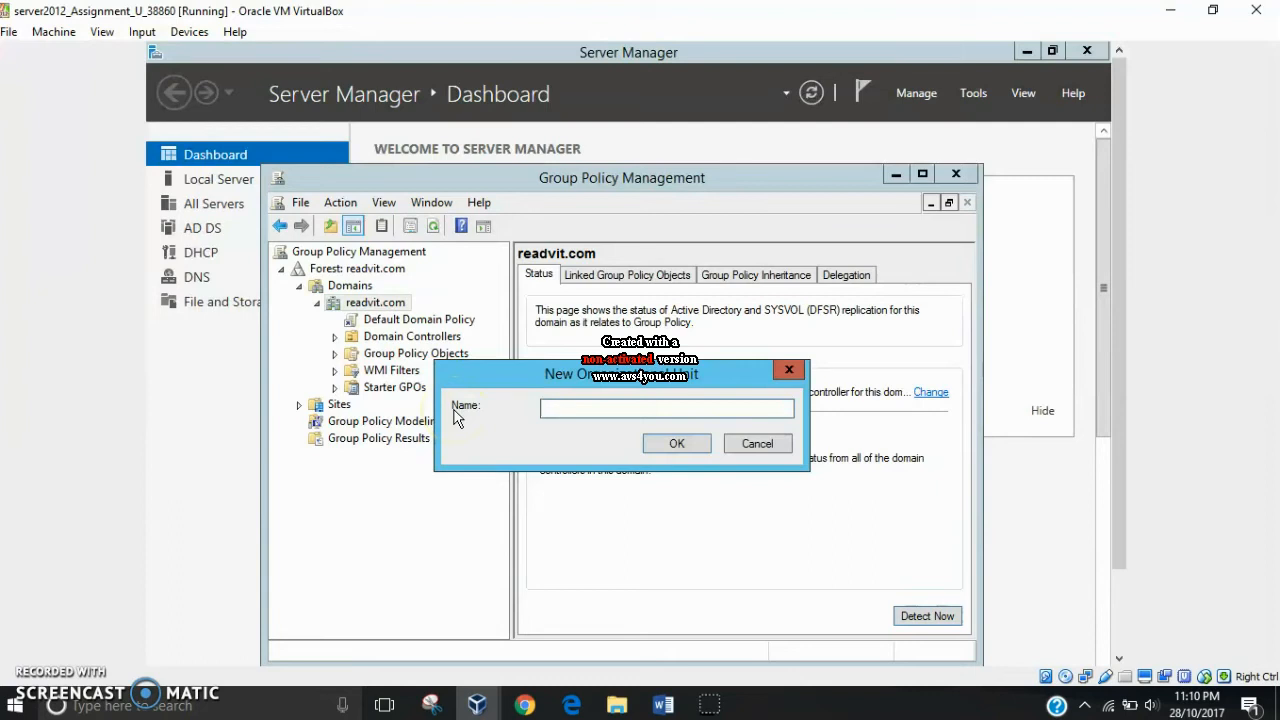
{"action": "type", "text": "Teat"}
{"action": "key", "text": "BackSpace"}
{"action": "key", "text": "BackSpace"}
{"action": "type", "text": "st OU"}
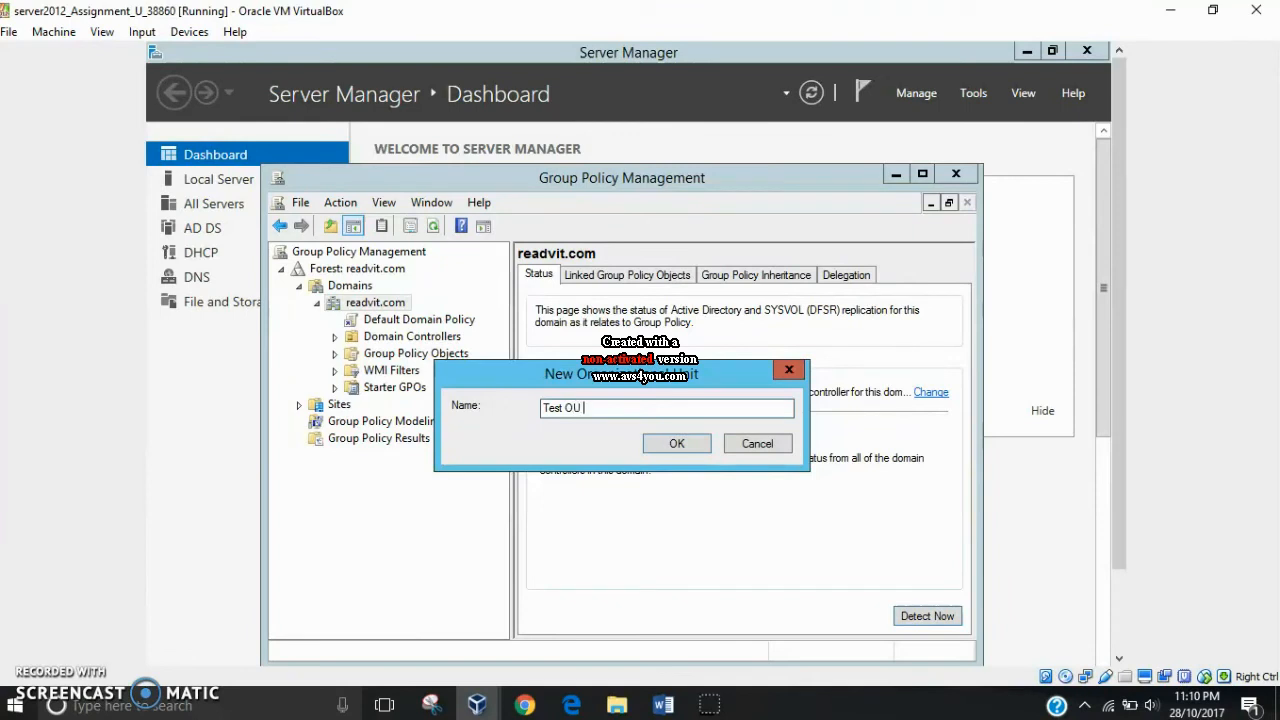
{"action": "type", "text": " T"}
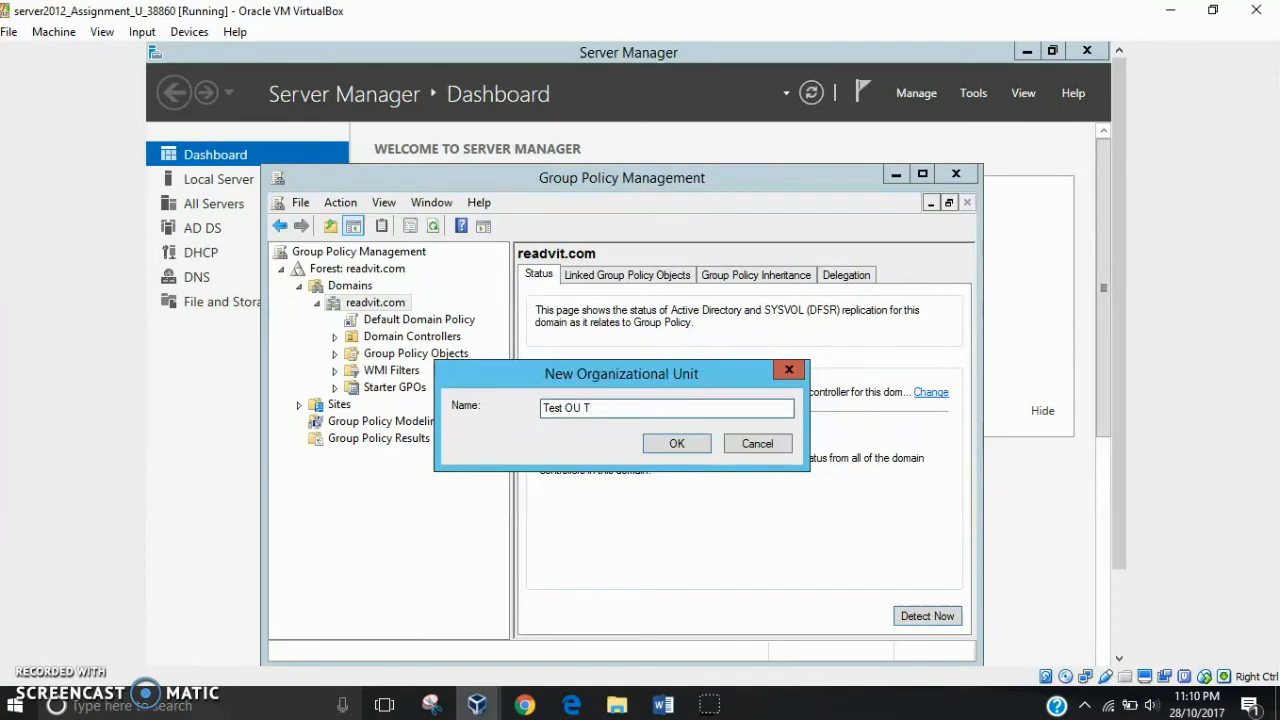
{"action": "type", "text": "o Disable CP"}
{"action": "left_click", "coordinate": [680, 444]}
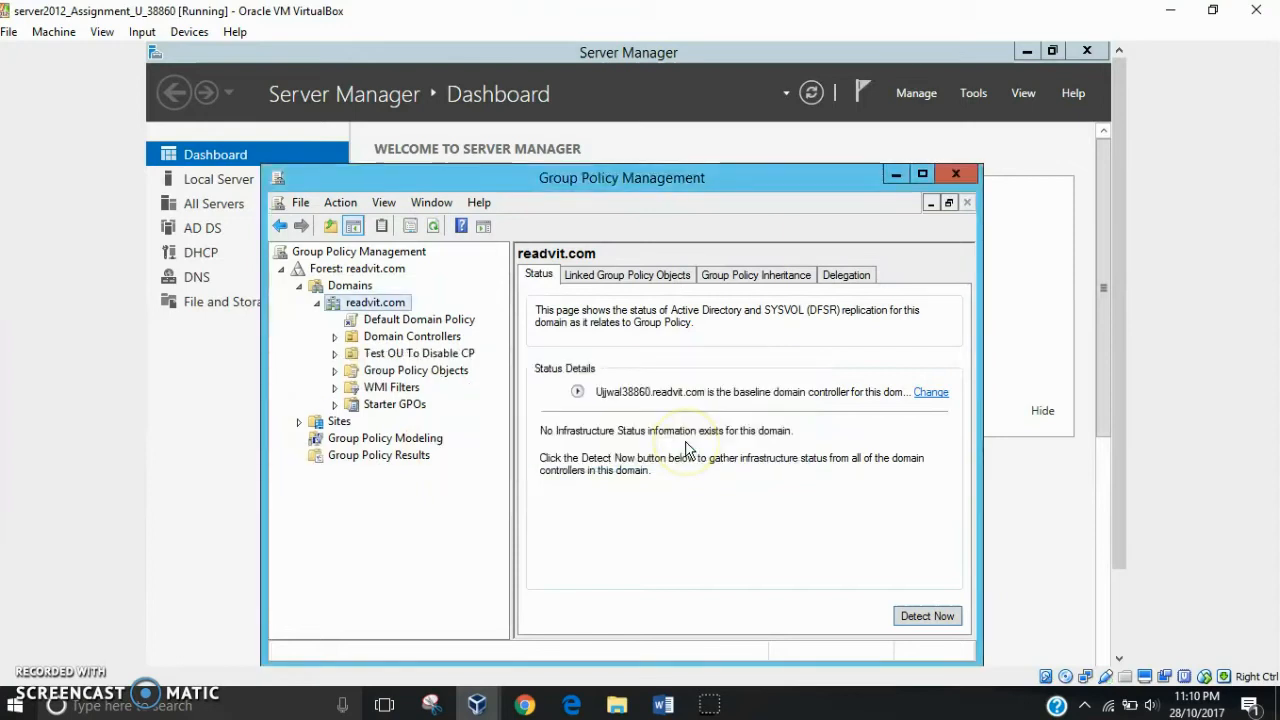
{"action": "left_click", "coordinate": [436, 354]}
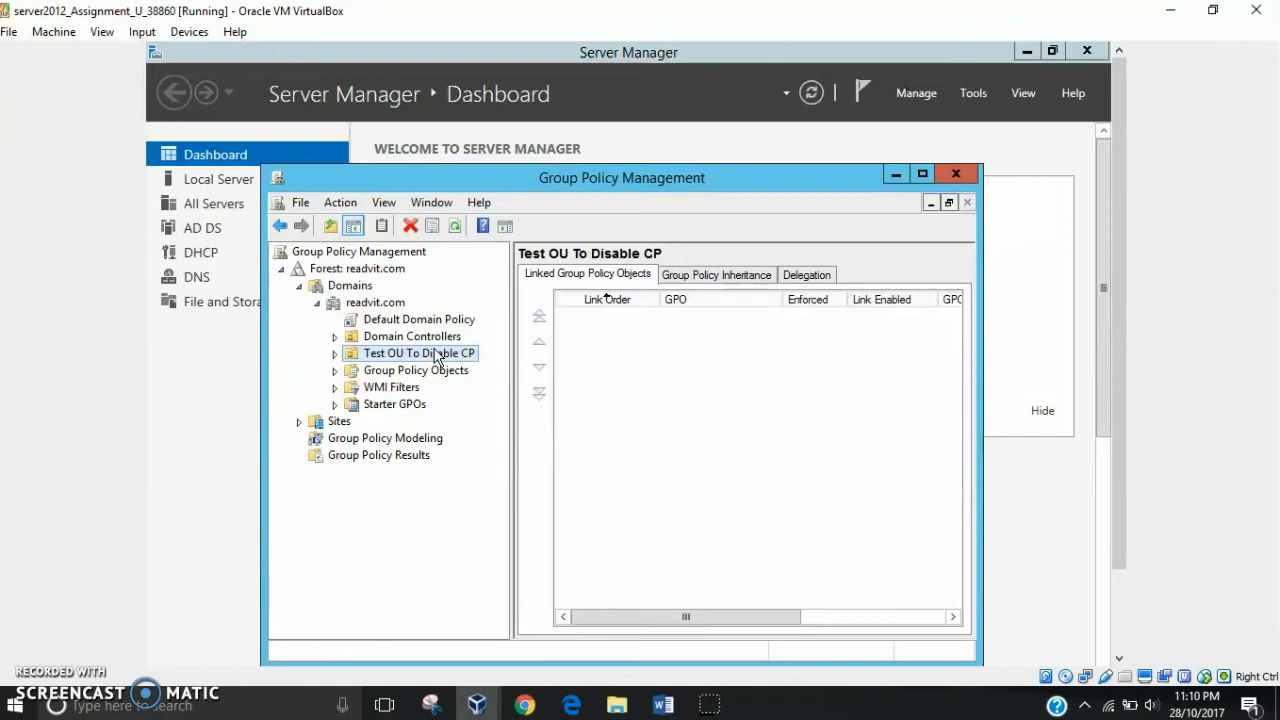
- Create a new Group Policy Object named "Test Policy To Disable CP" in readvit.com without a source starter GPO
{"action": "left_click", "coordinate": [427, 376]}
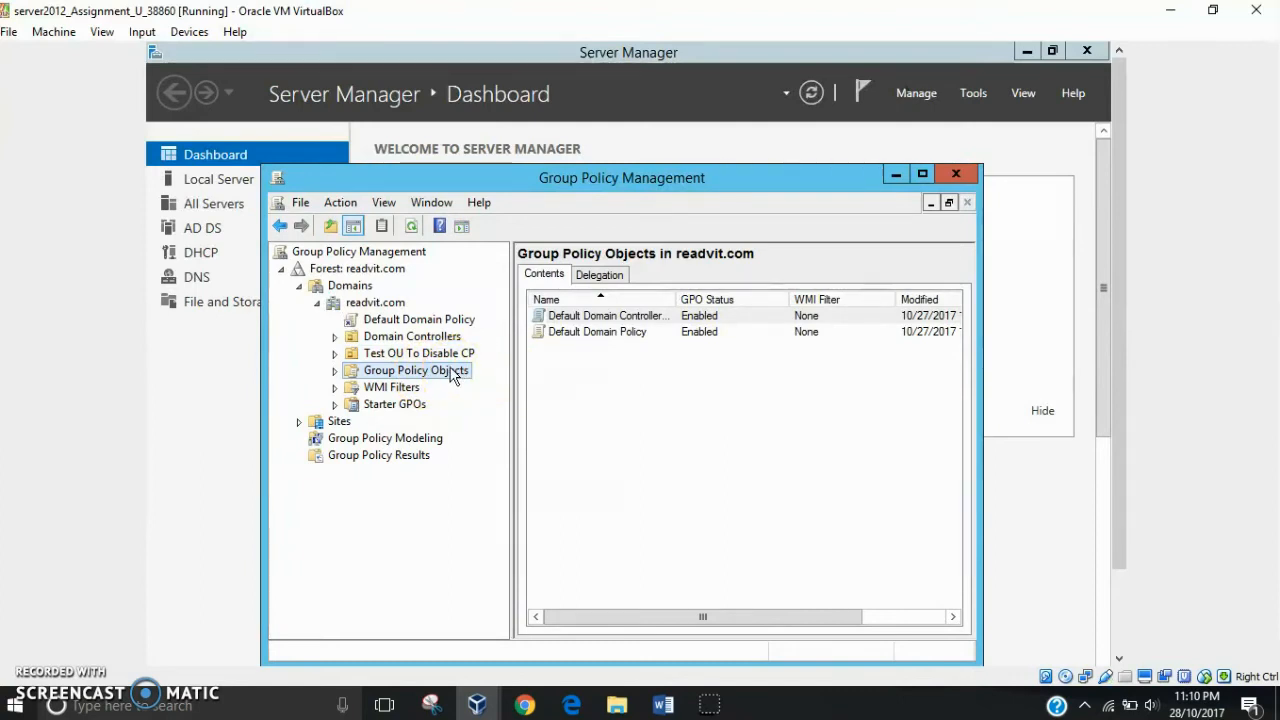
{"action": "right_click", "coordinate": [452, 374]}
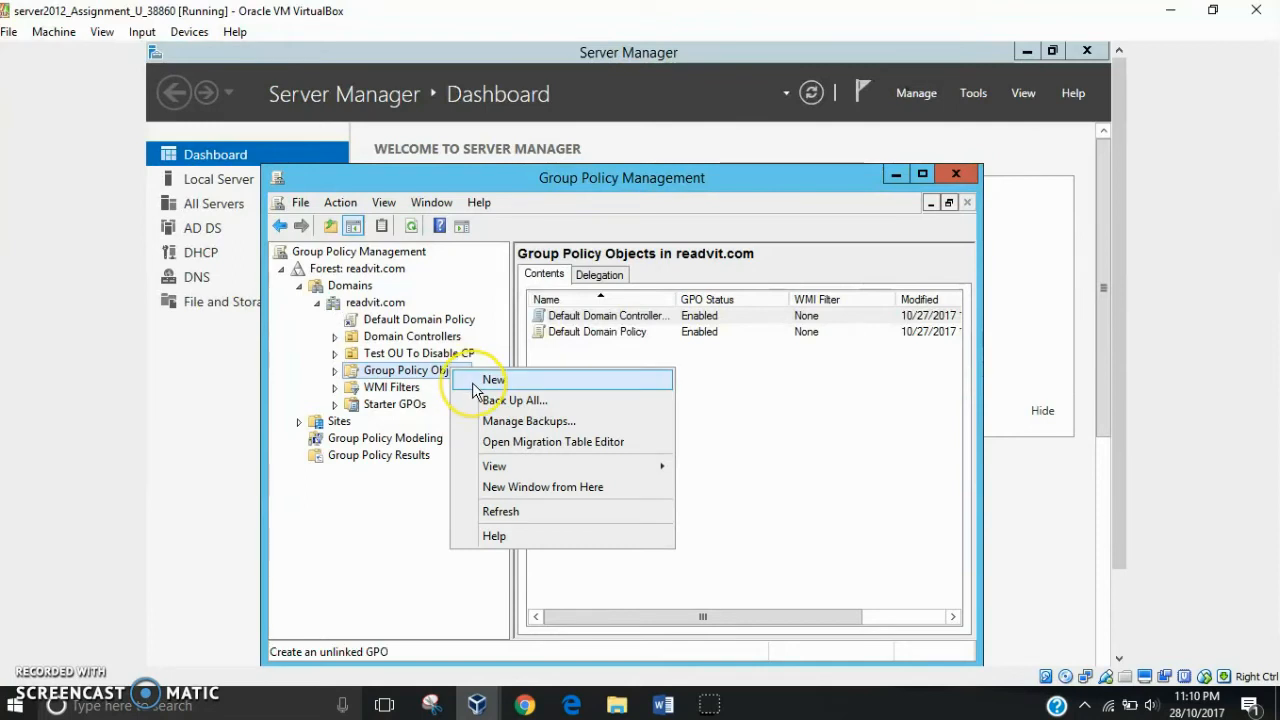
{"action": "left_click", "coordinate": [456, 384]}
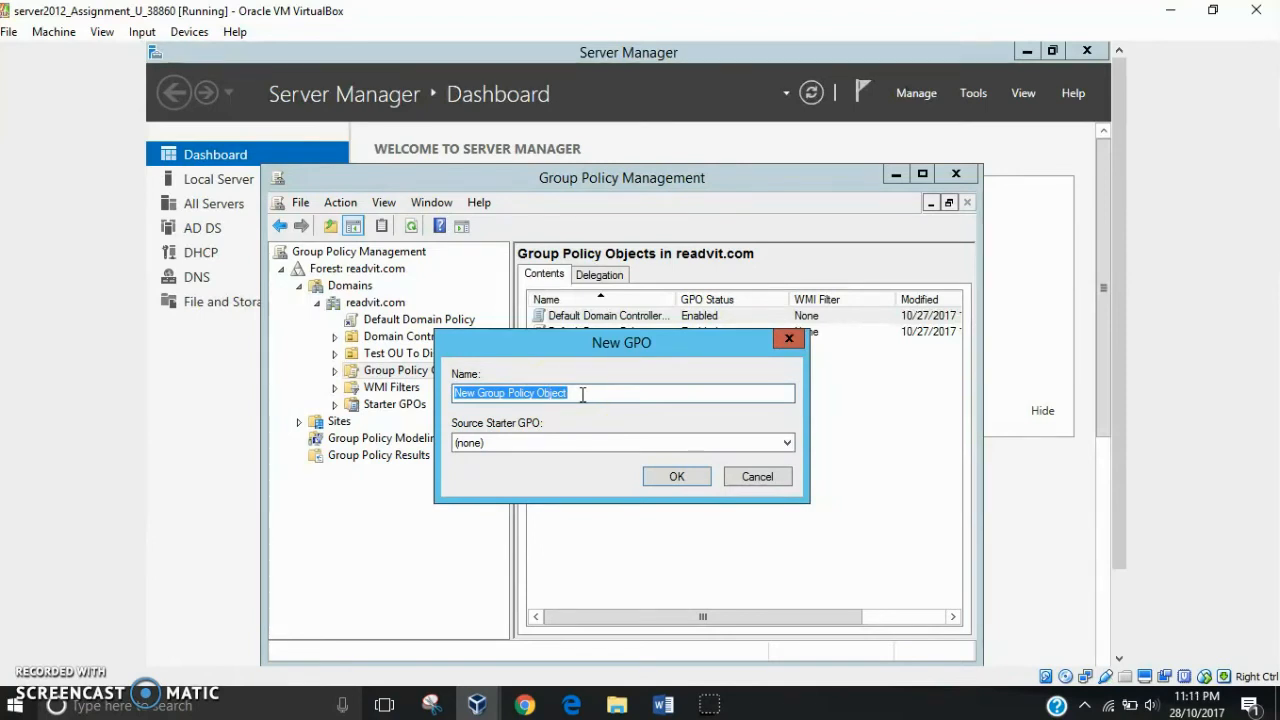
{"action": "type", "text": "Test"}
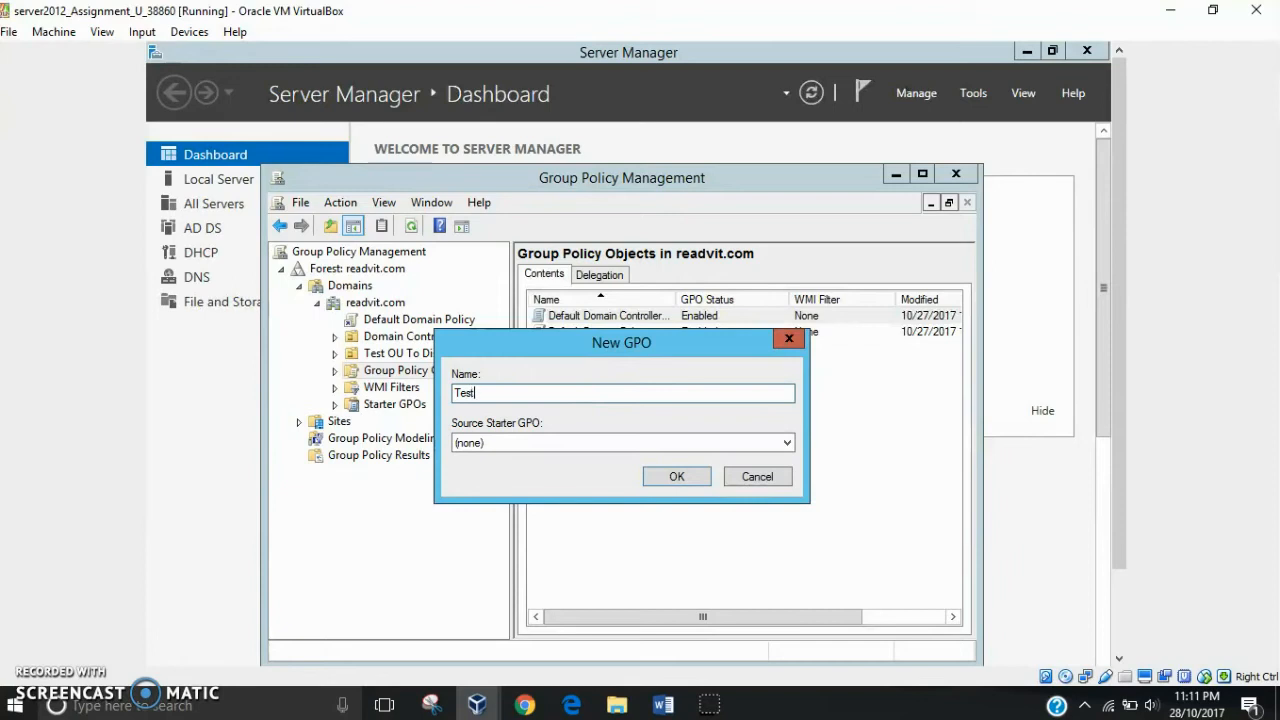
{"action": "type", "text": " Policy To Disa"}
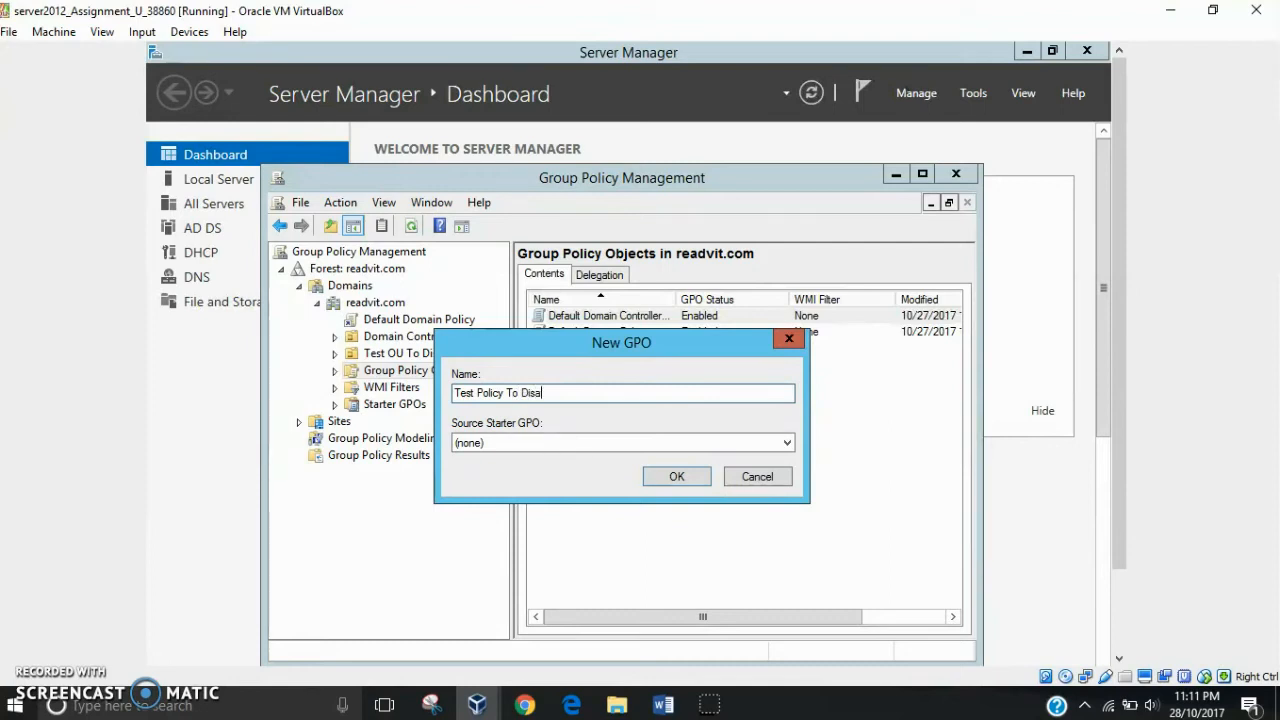
{"action": "type", "text": "ble CP"}
{"action": "left_click", "coordinate": [673, 473]}
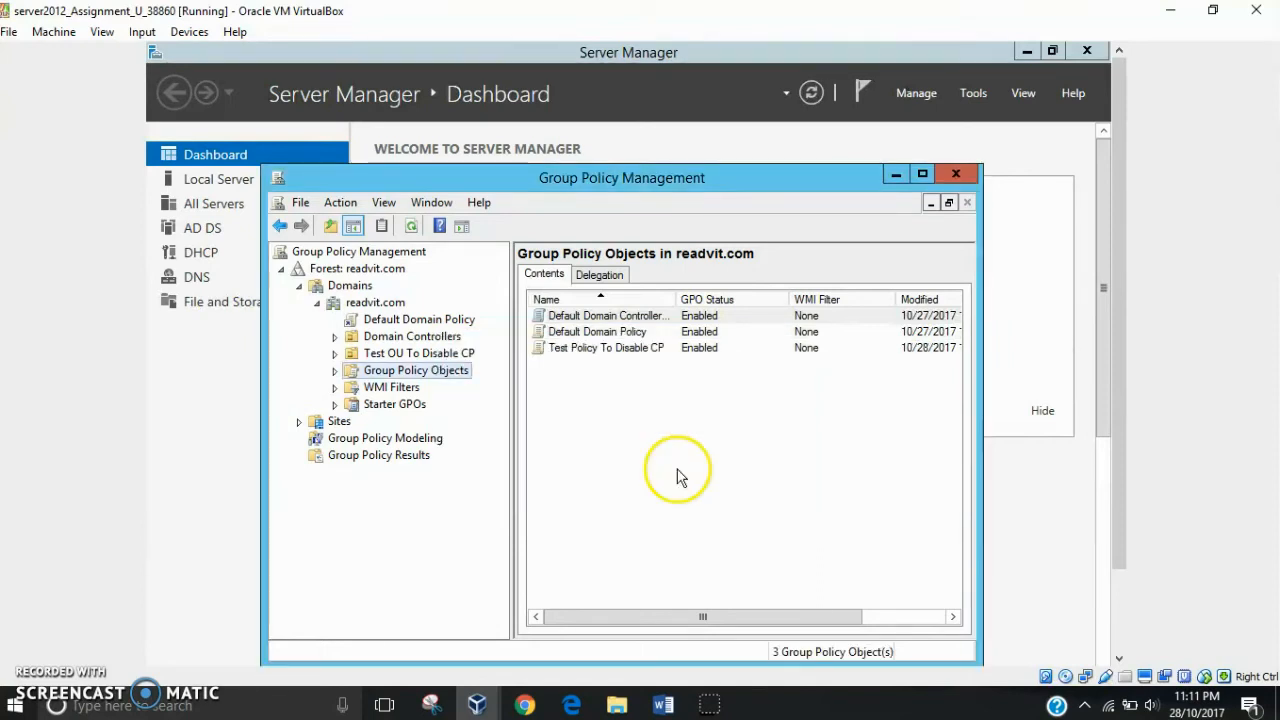
- Open Test Policy To Disable CP for editing and show the Control Panel settings under the User Configuration administrative templates
{"action": "left_click", "coordinate": [770, 348]}
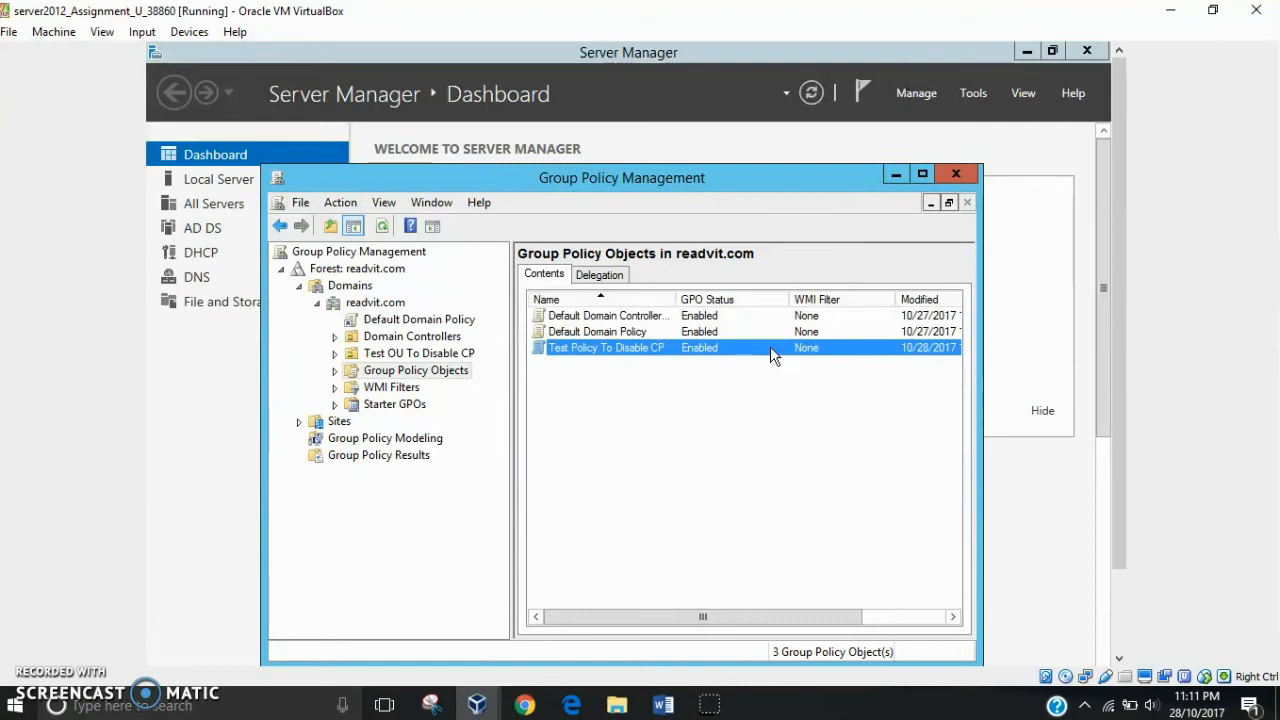
{"action": "right_click", "coordinate": [770, 353]}
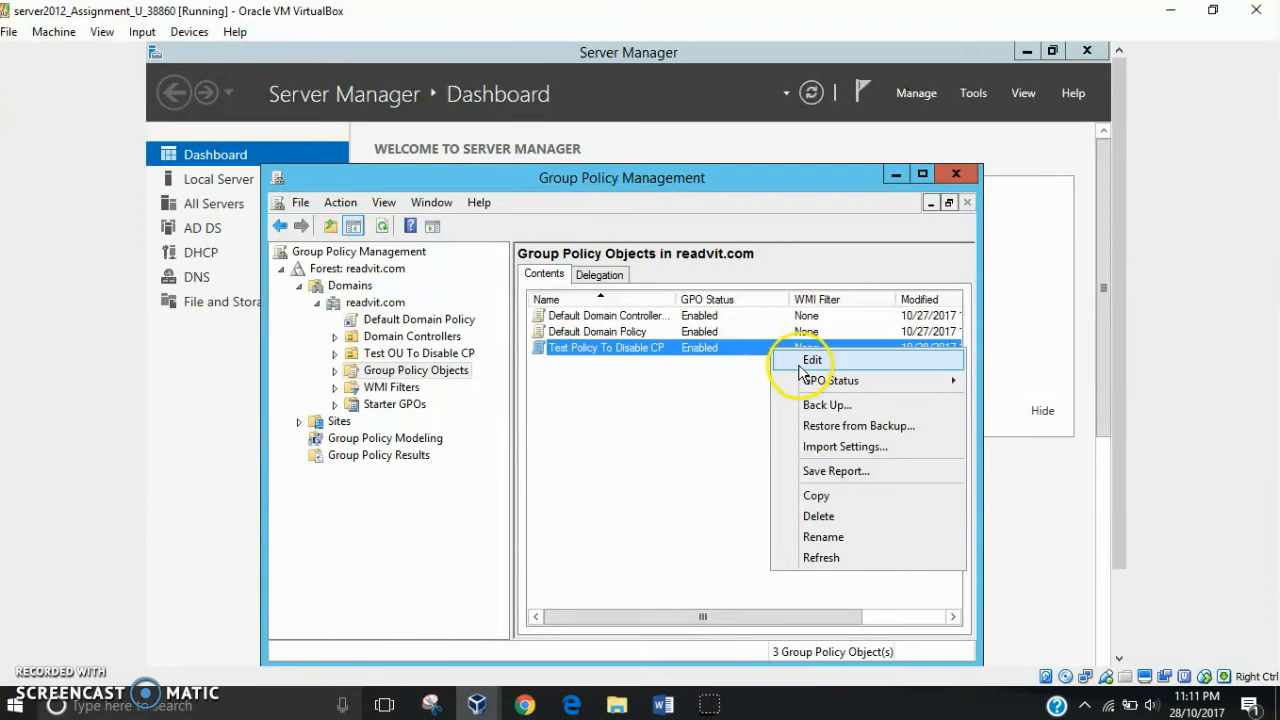
{"action": "left_click", "coordinate": [803, 362]}
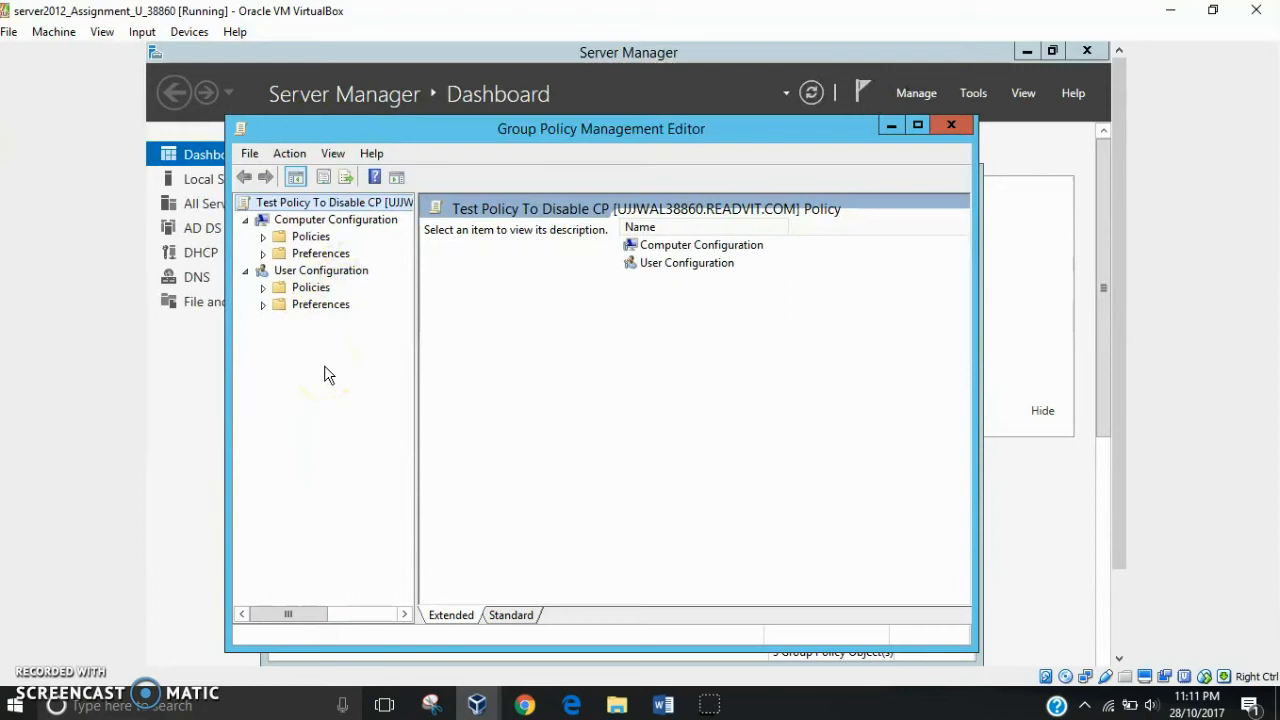
{"action": "left_click", "coordinate": [247, 271]}
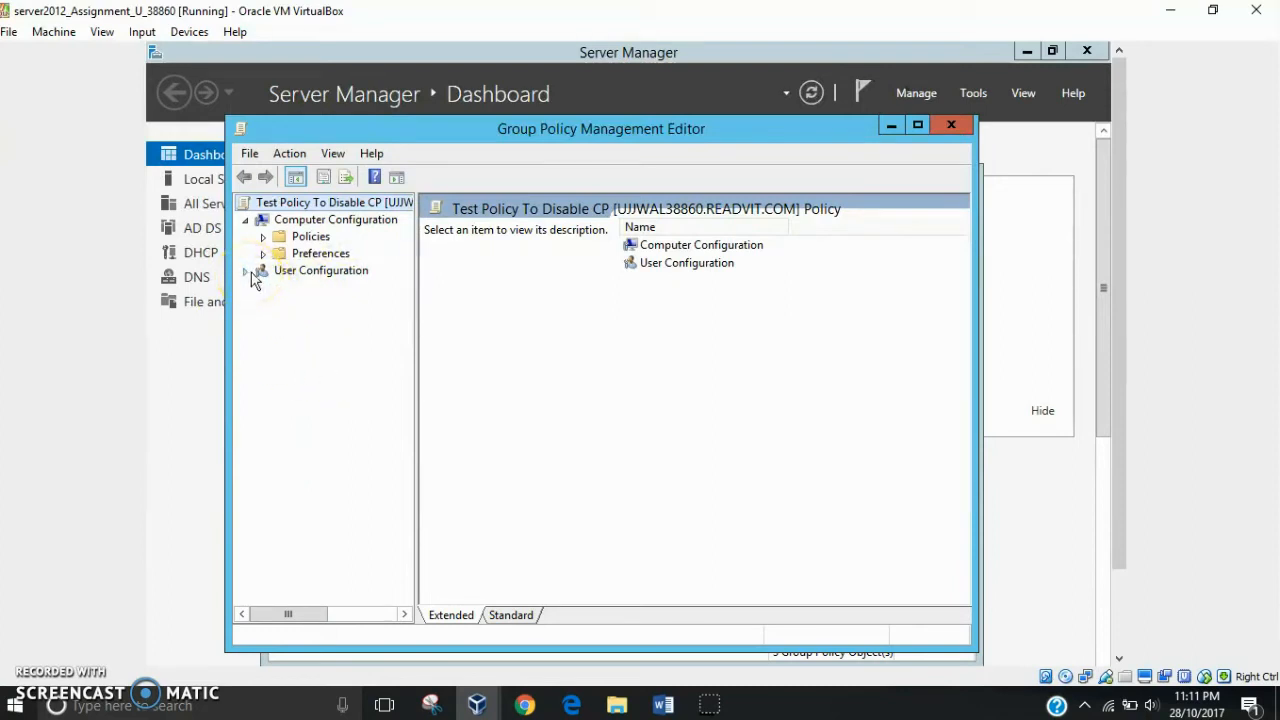
{"action": "left_click", "coordinate": [249, 272]}
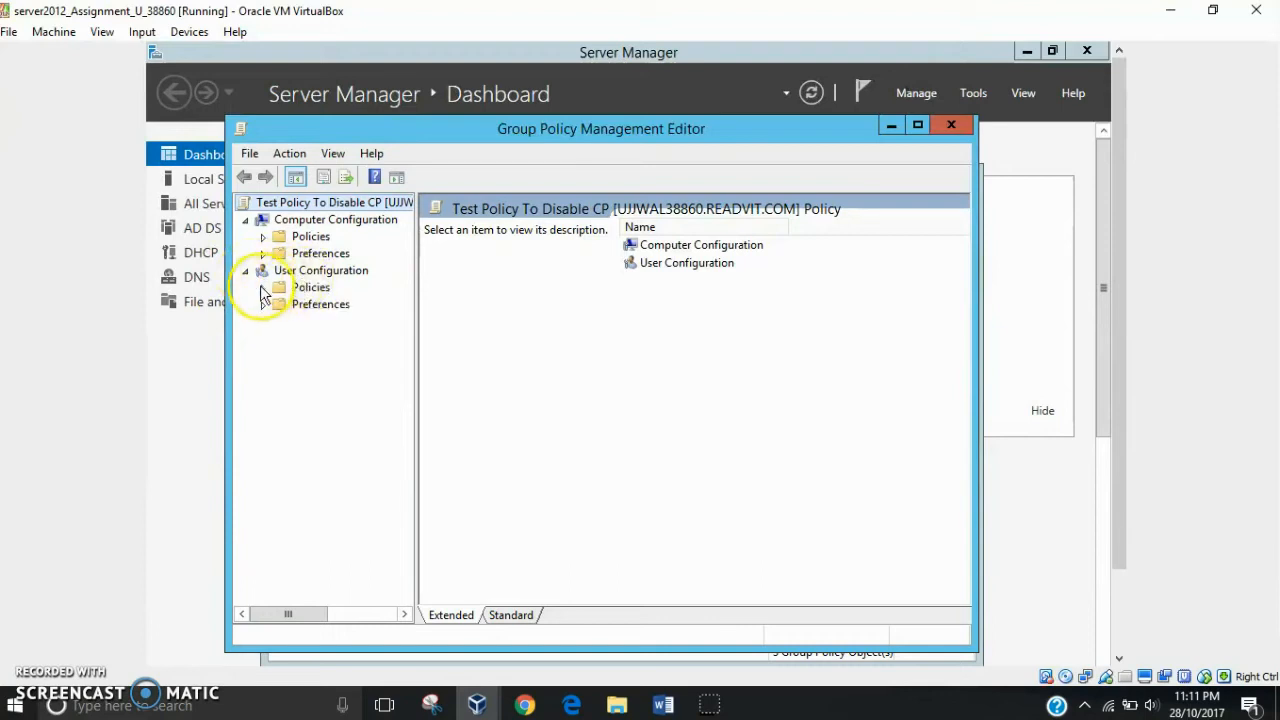
{"action": "left_click", "coordinate": [263, 288]}
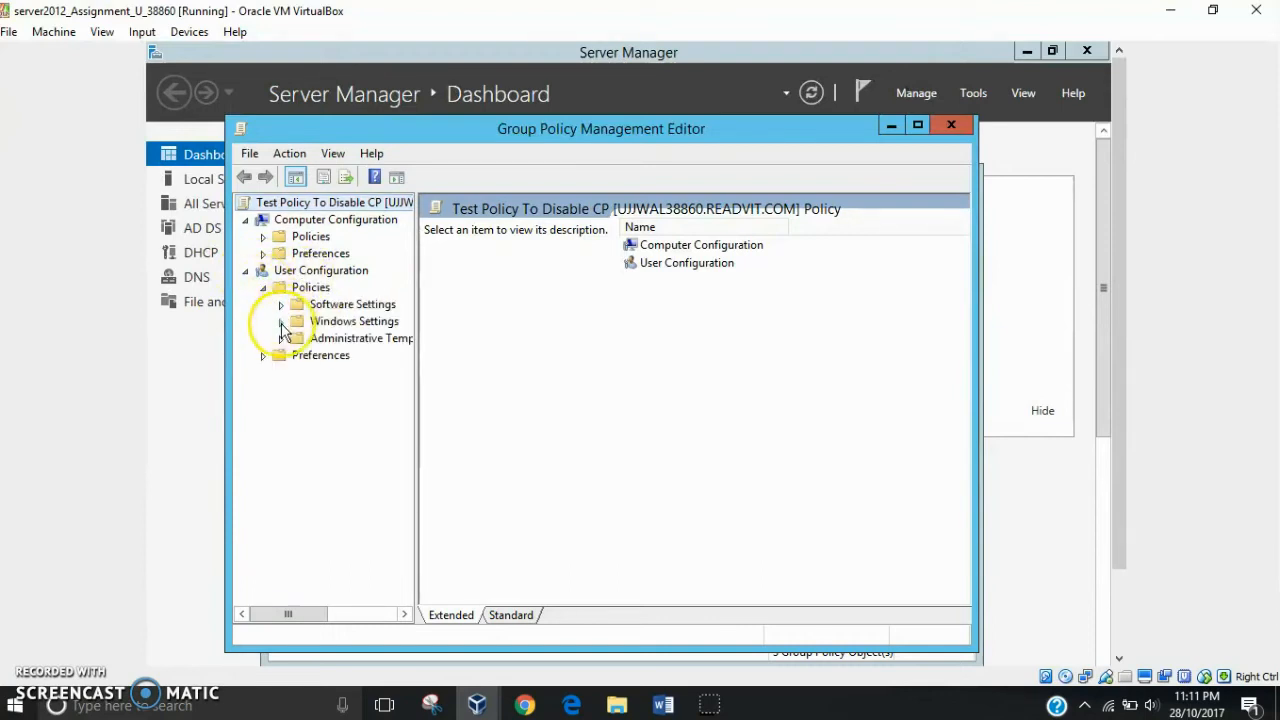
{"action": "left_click", "coordinate": [281, 322]}
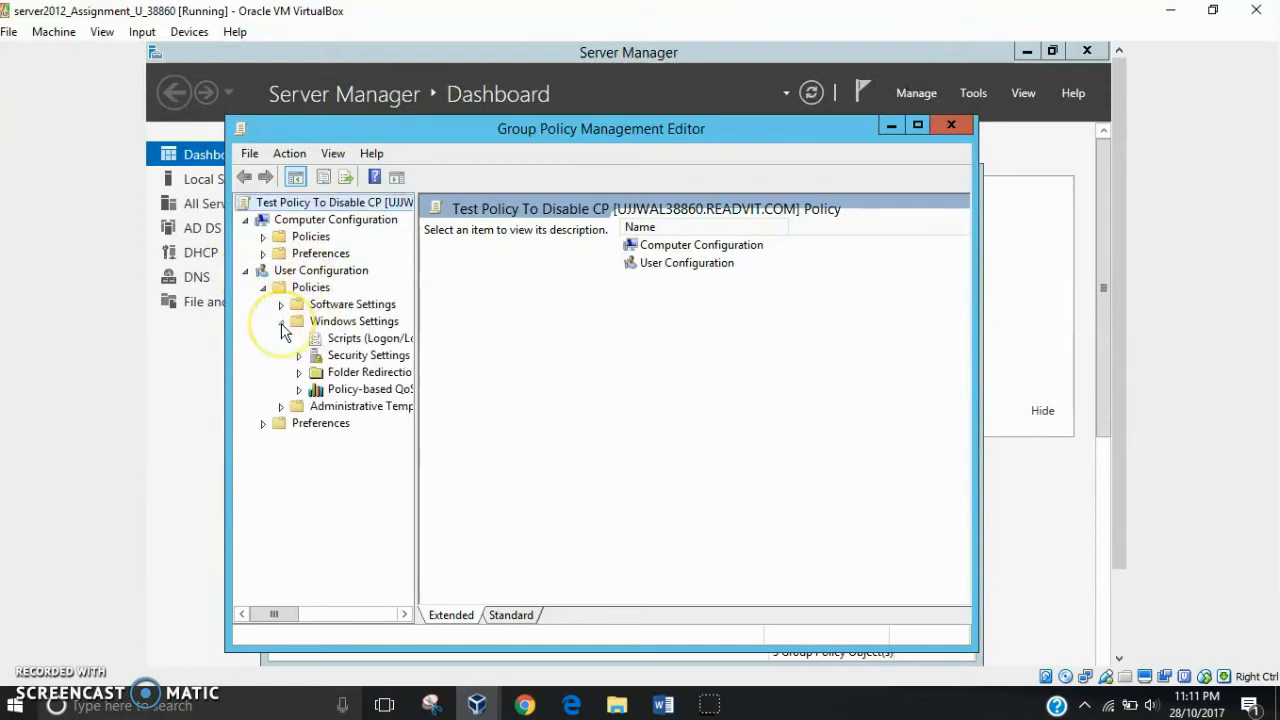
{"action": "left_click", "coordinate": [282, 407]}
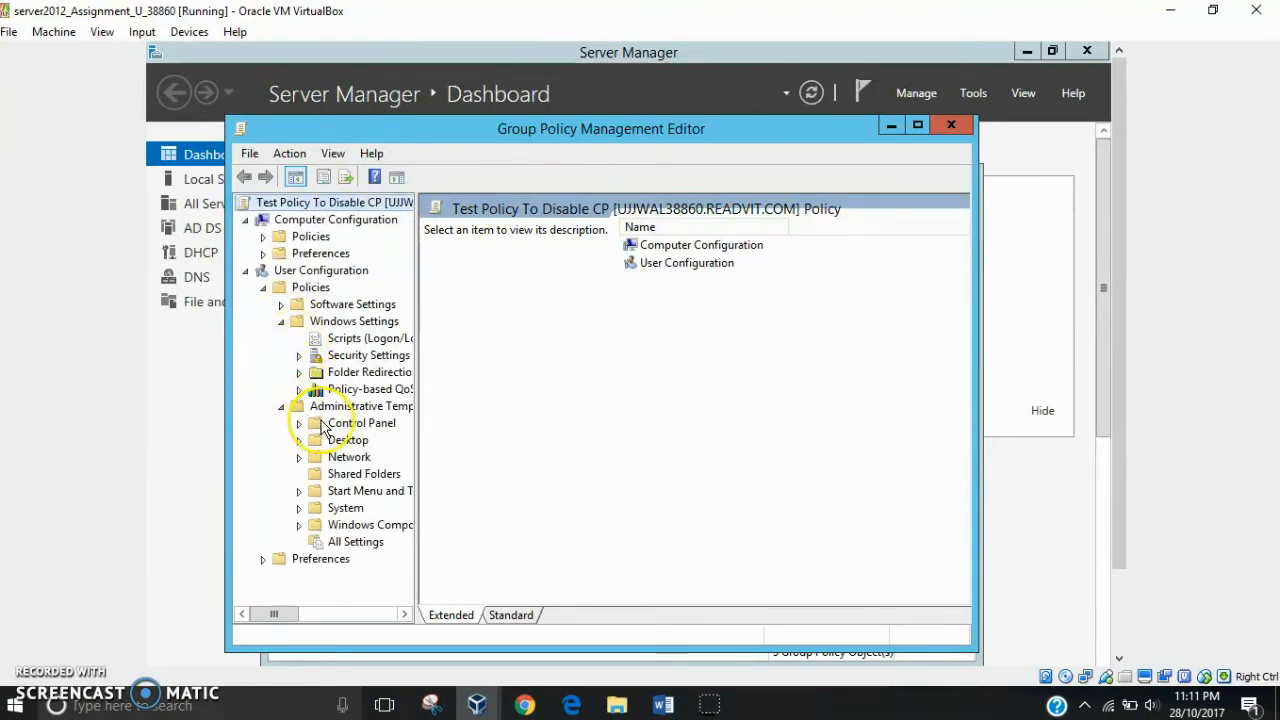
{"action": "left_click", "coordinate": [340, 424]}
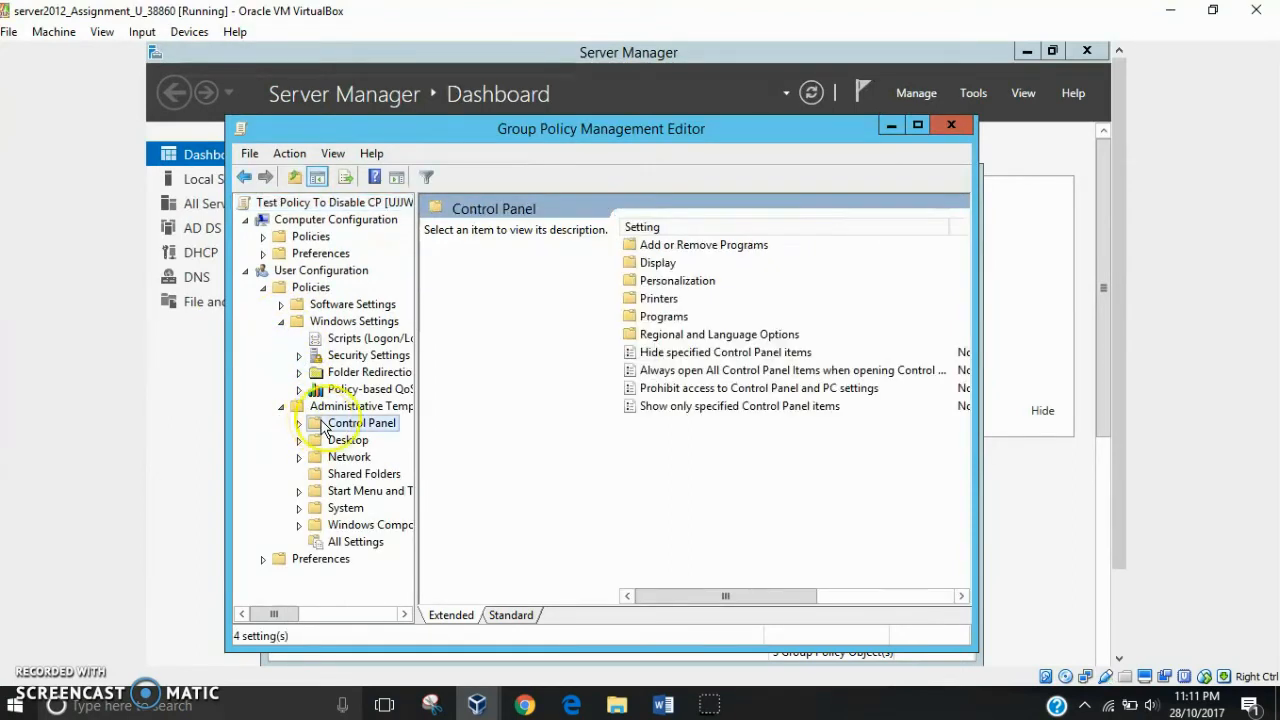
- Set "Prohibit access to Control Panel and PC settings" to Enabled, apply it, and close the policy editor
{"action": "left_click", "coordinate": [692, 392]}
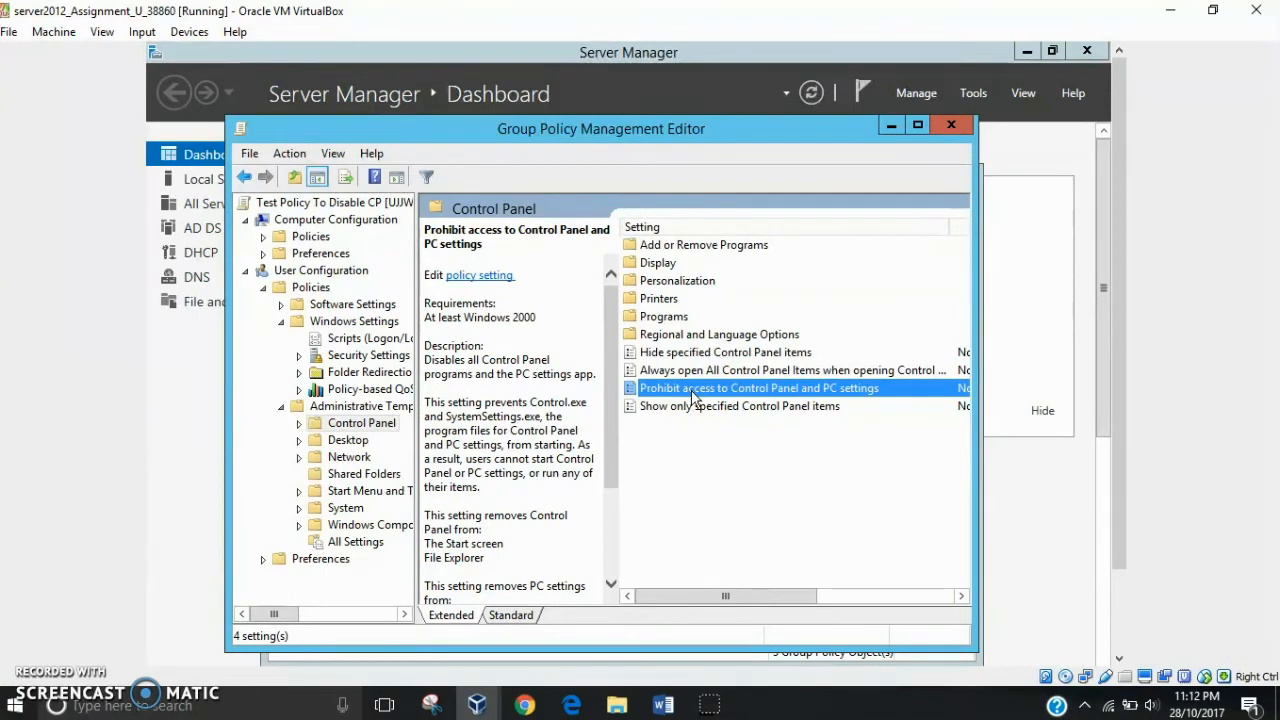
{"action": "right_click", "coordinate": [692, 395]}
{"action": "left_click", "coordinate": [714, 410]}
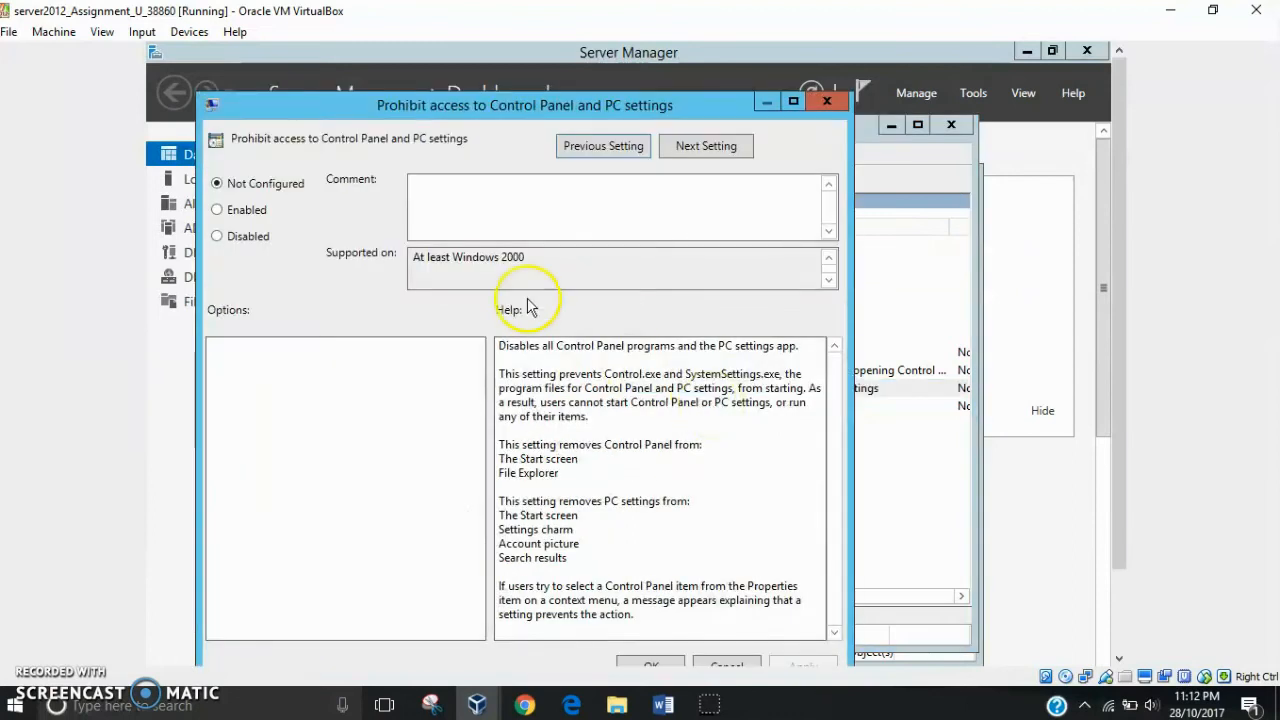
{"action": "left_click", "coordinate": [230, 216]}
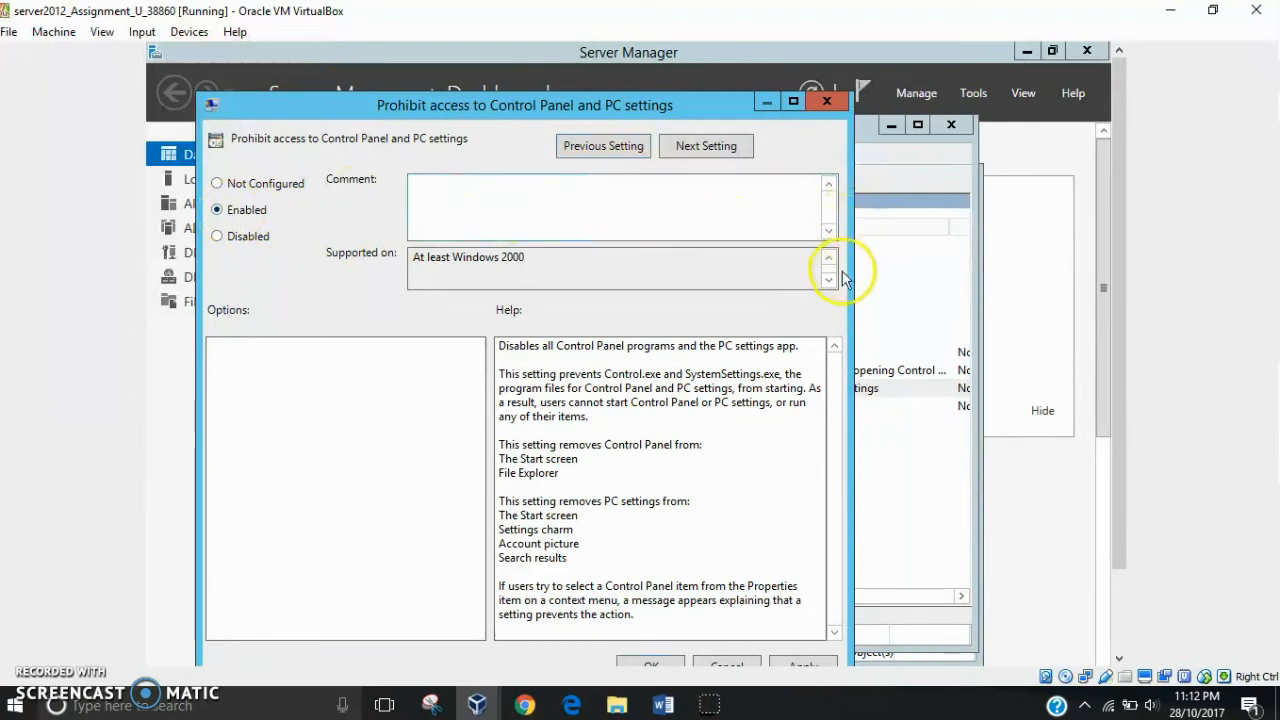
{"action": "left_click_drag", "start_coordinate": [1118, 280], "coordinate": [1117, 317]}
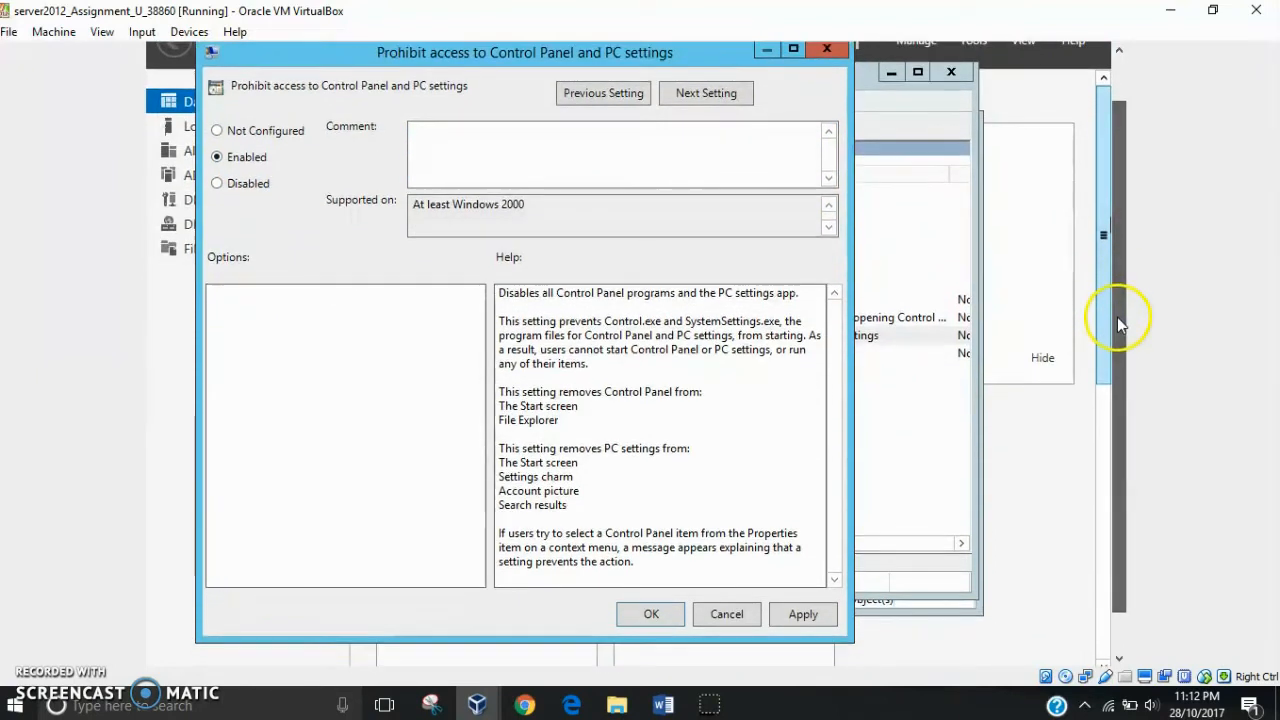
{"action": "left_click", "coordinate": [809, 611]}
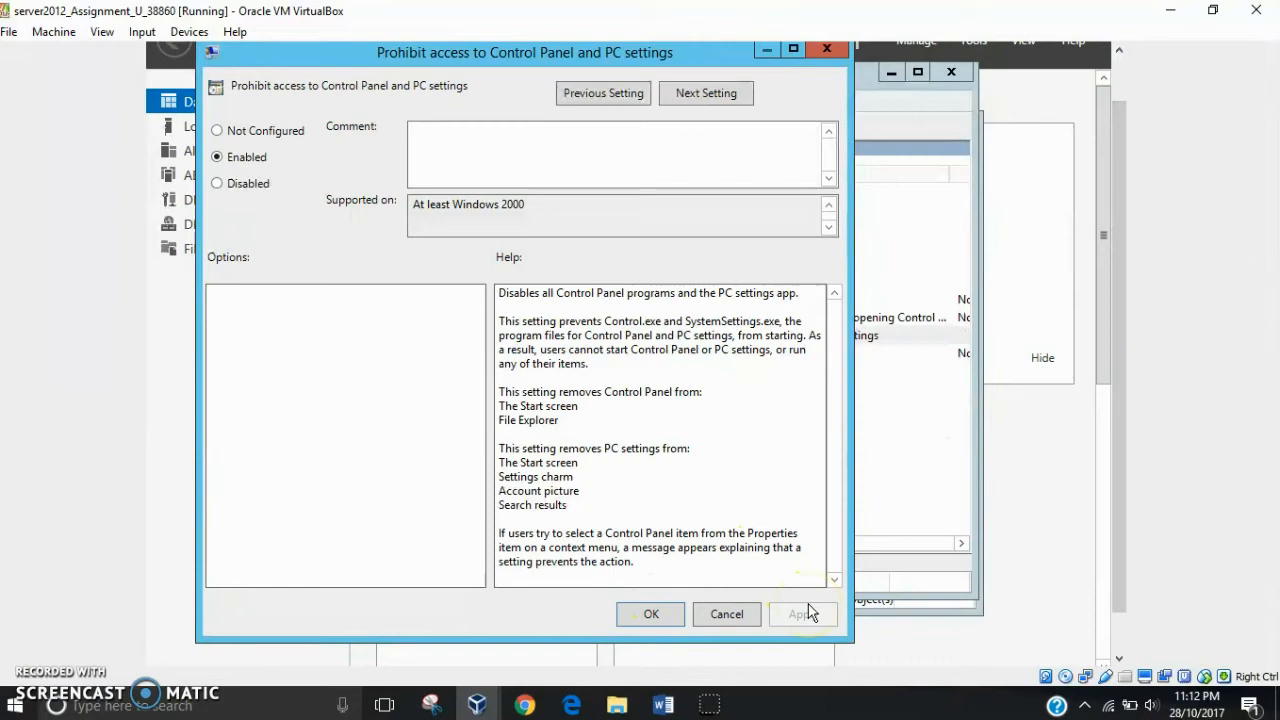
{"action": "left_click", "coordinate": [652, 614]}
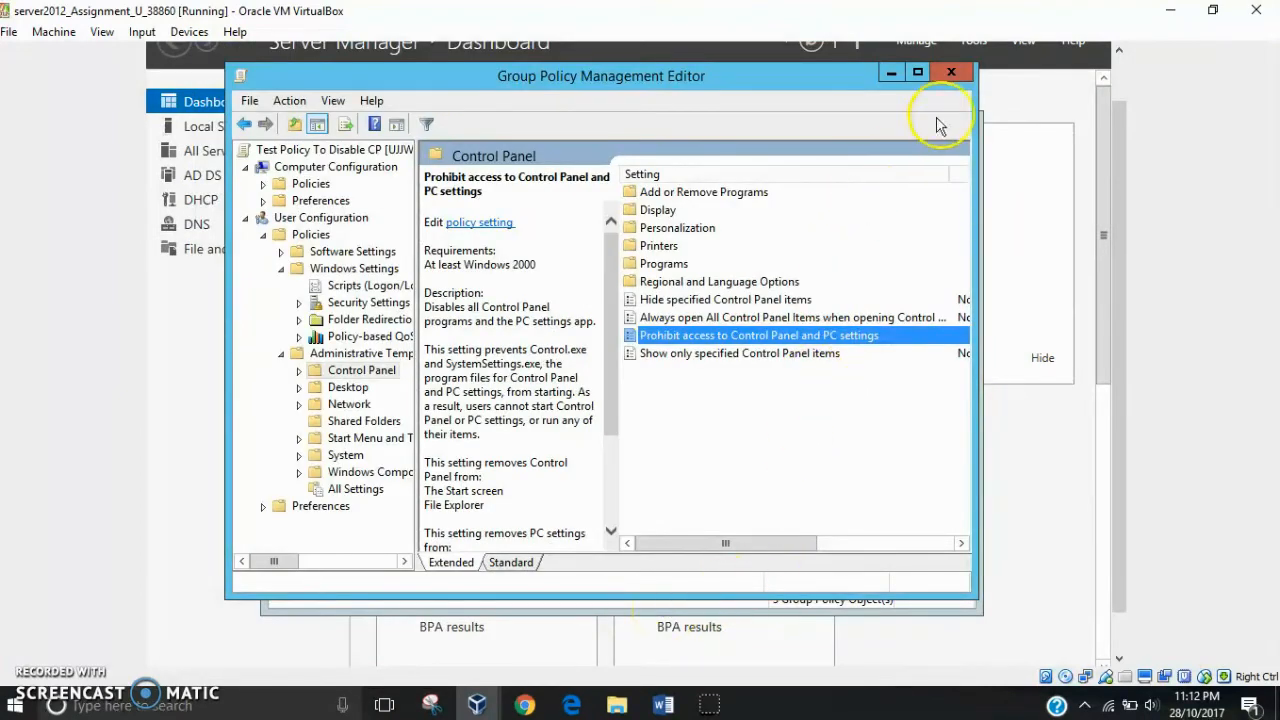
{"action": "left_click", "coordinate": [953, 72]}
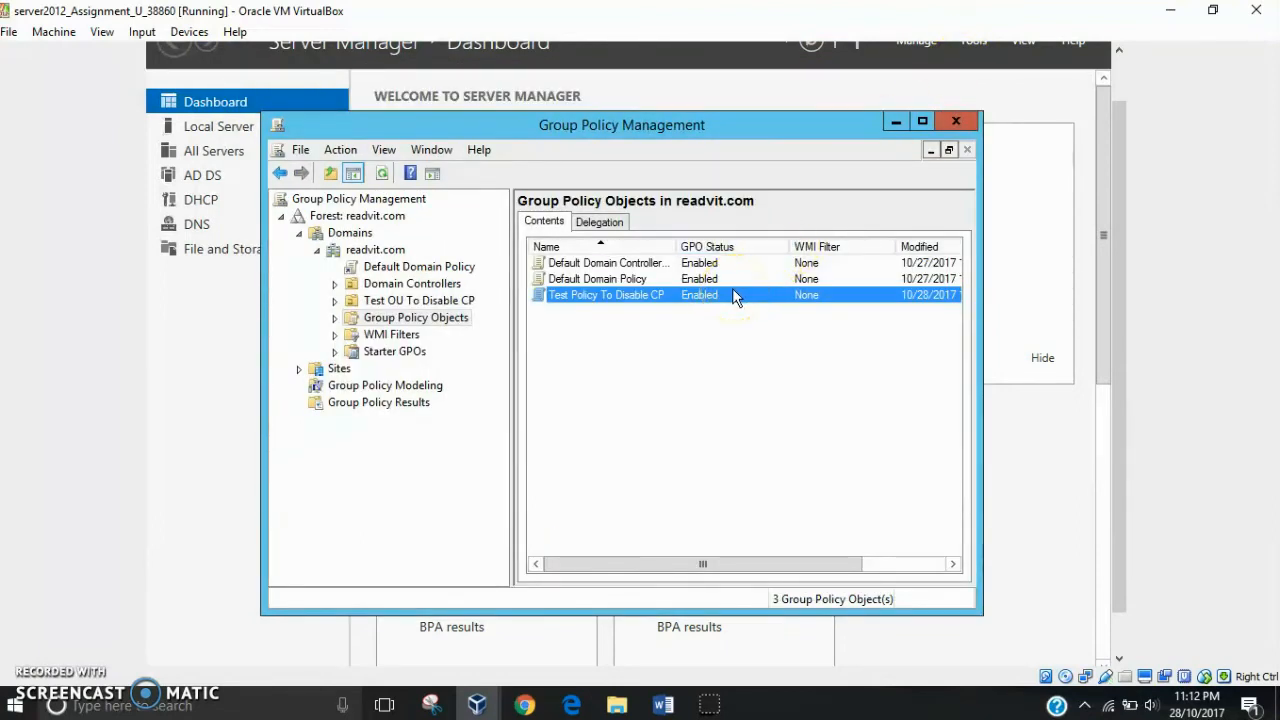
- Review the policies linked to Test OU To Disable CP and the Test Policy To Disable CP entry among the Group Policy Objects
{"action": "left_click", "coordinate": [452, 302]}
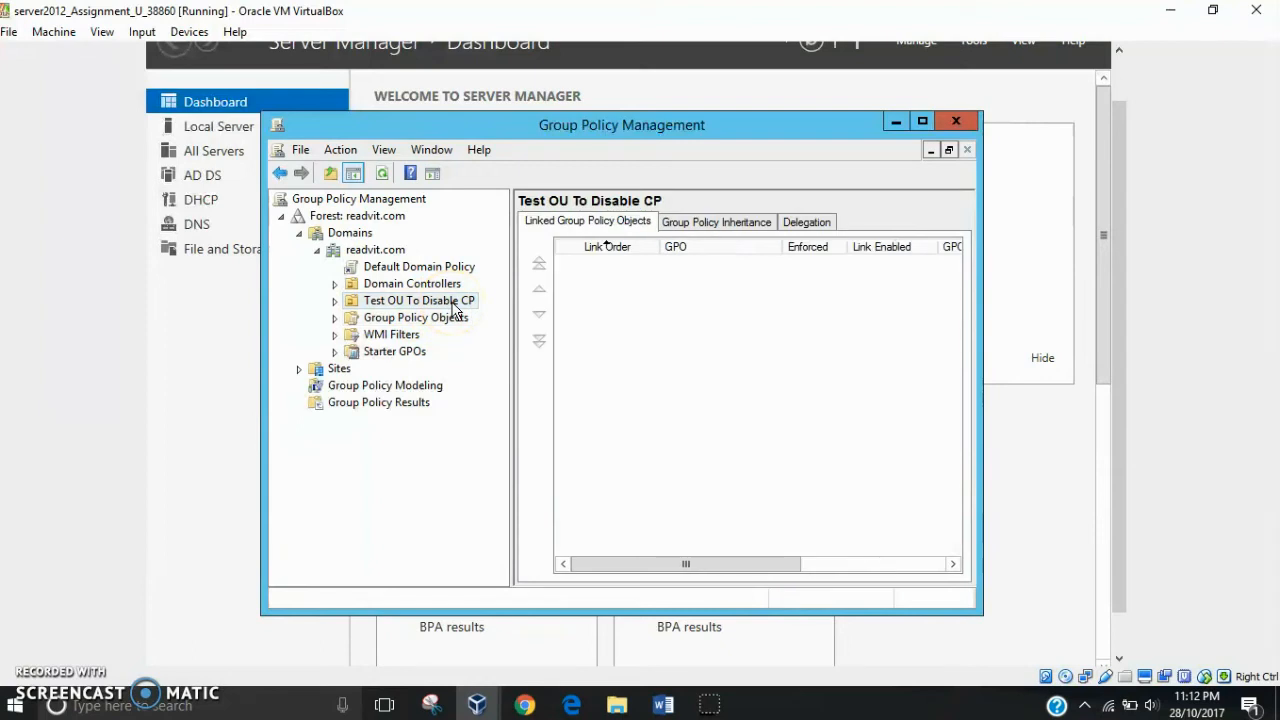
{"action": "left_click", "coordinate": [452, 319]}
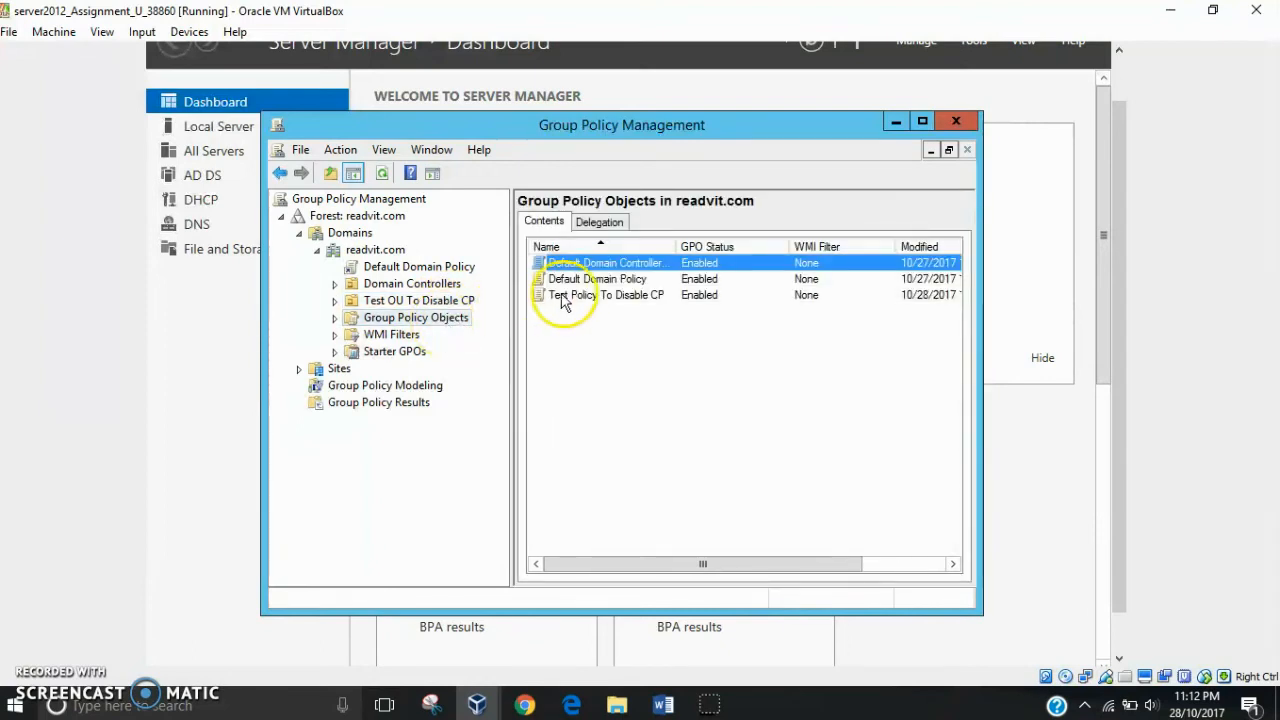
{"action": "left_click", "coordinate": [582, 298]}
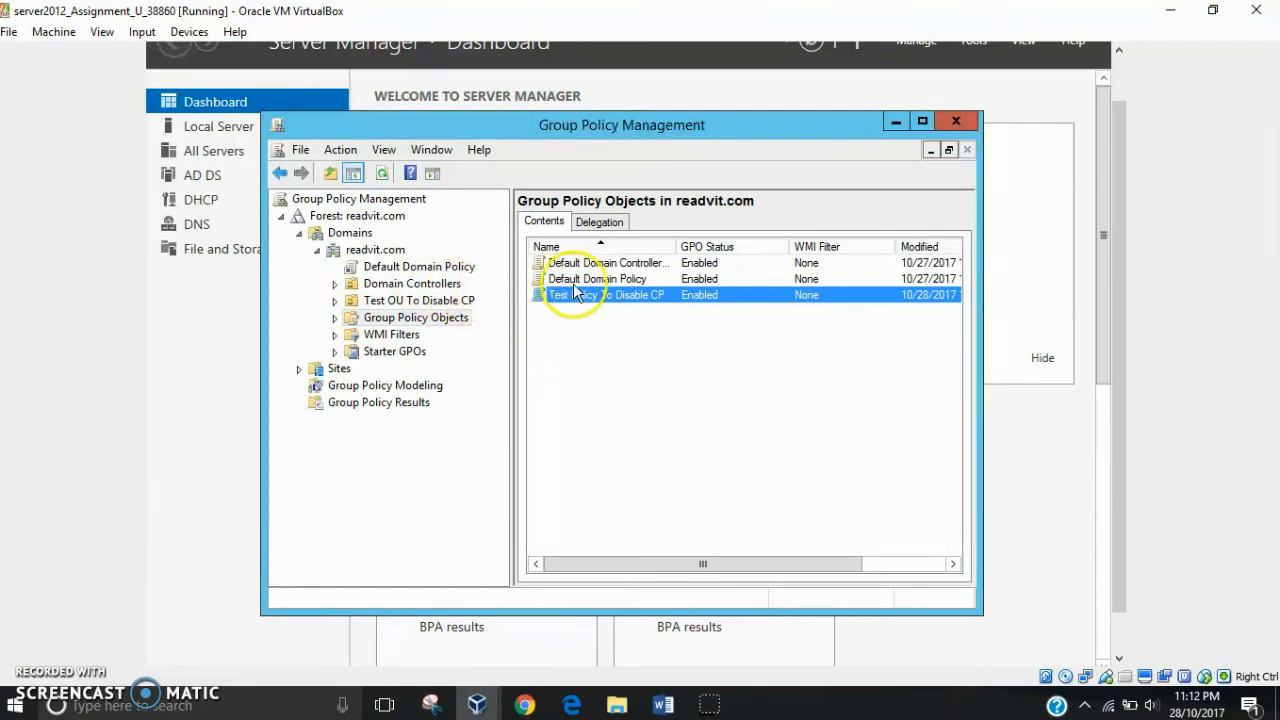
- Link the existing GPO Test Policy To Disable CP from readvit.com to Test OU To Disable CP
{"action": "left_click", "coordinate": [420, 289]}
{"action": "left_click", "coordinate": [420, 300]}
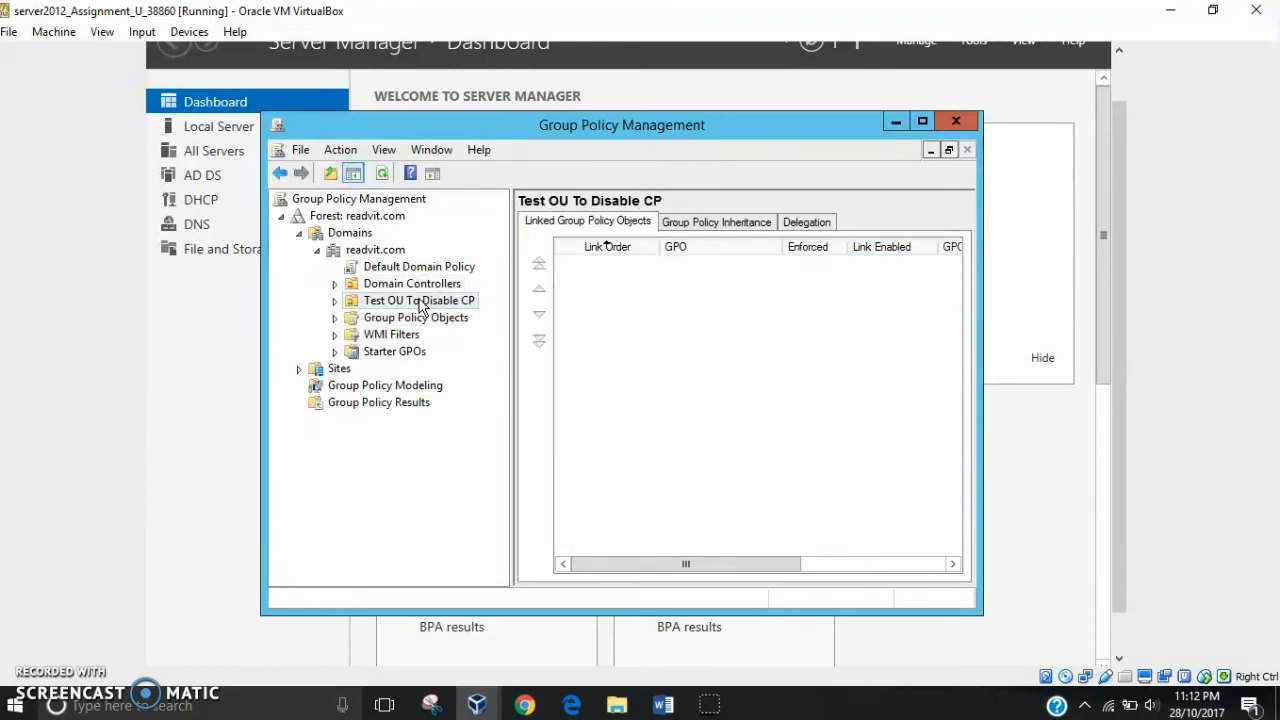
{"action": "right_click", "coordinate": [420, 301]}
{"action": "left_click", "coordinate": [466, 332]}
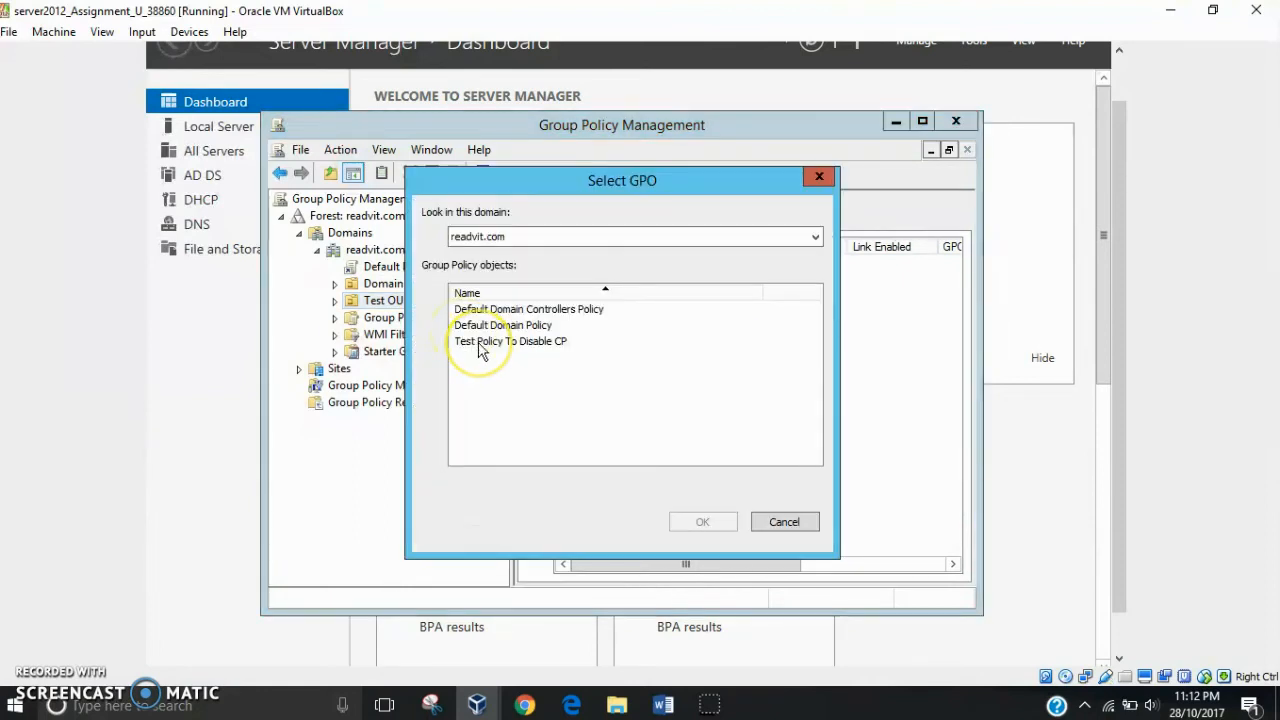
{"action": "left_click", "coordinate": [480, 343]}
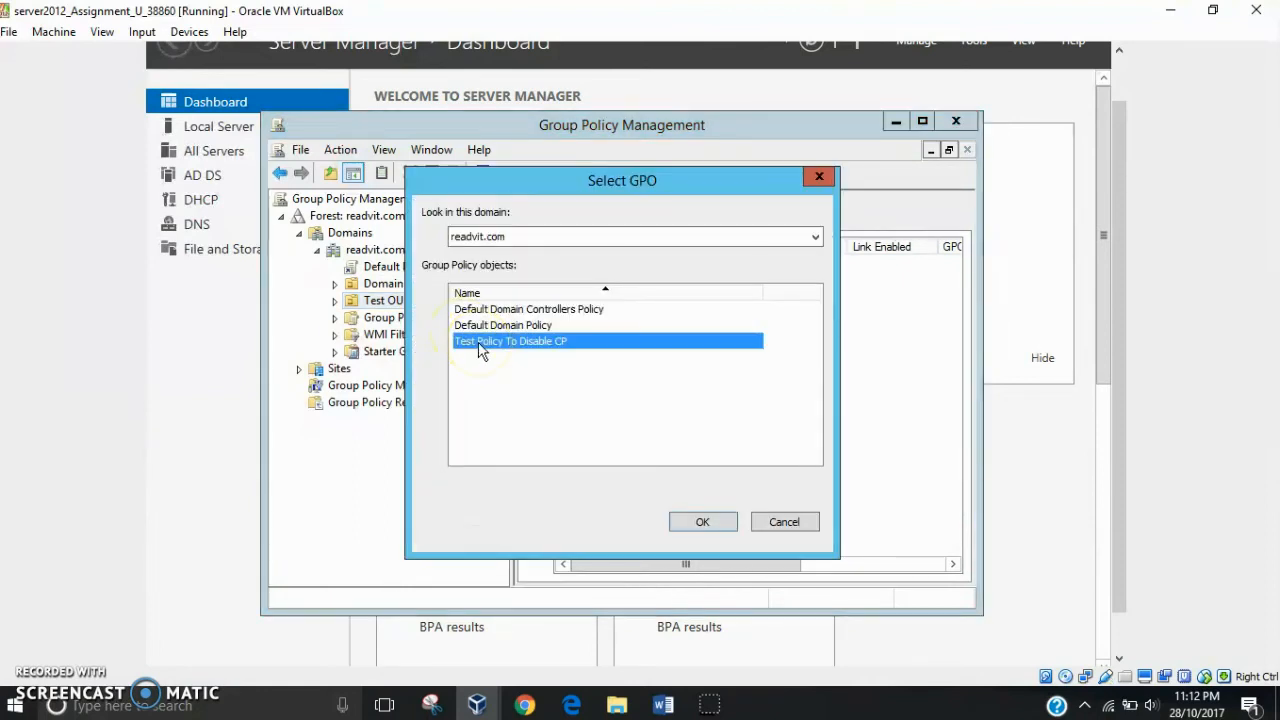
{"action": "left_click", "coordinate": [705, 520]}
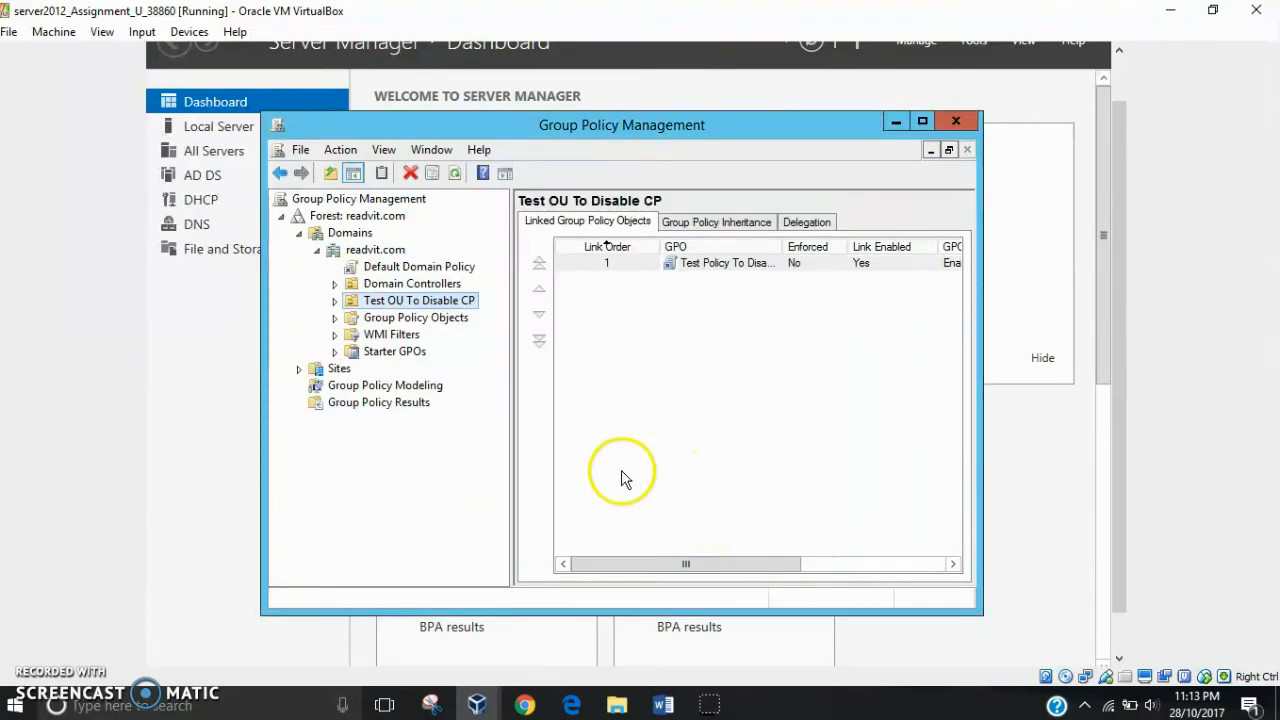
- Expand Test OU To Disable CP and view the scope of its linked Test Policy To Disable CP
{"action": "left_click", "coordinate": [335, 301]}
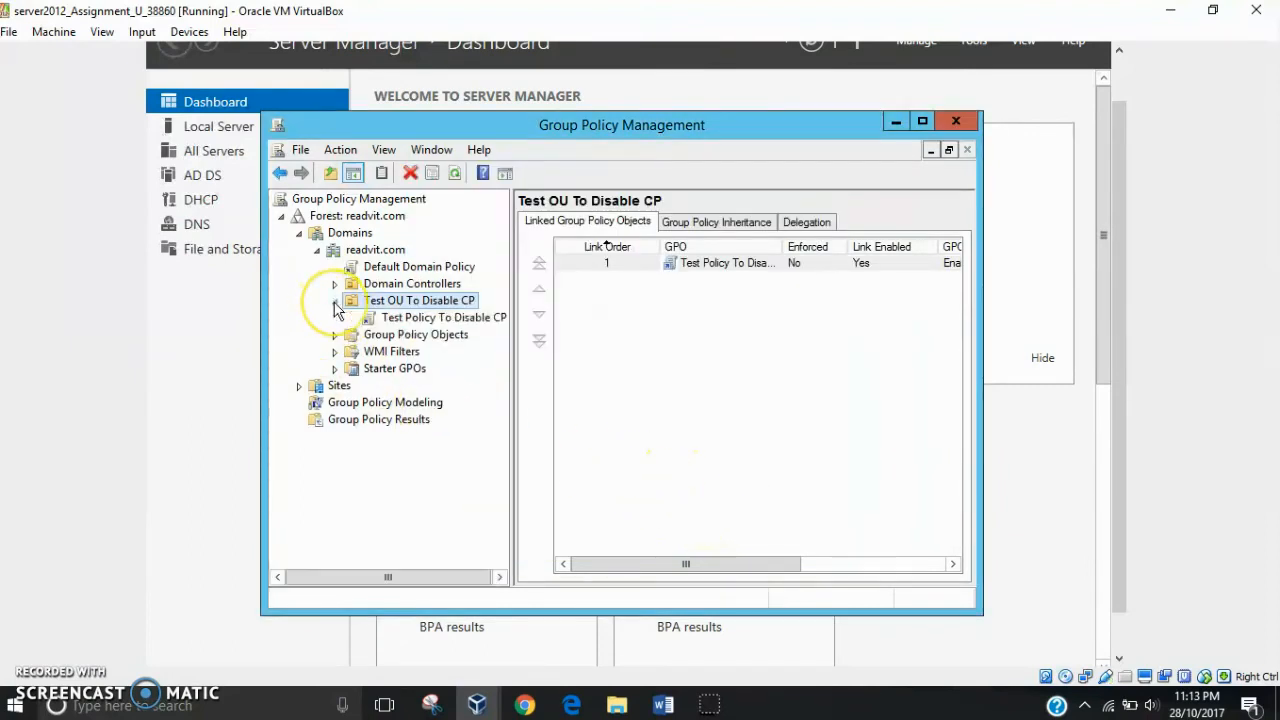
{"action": "left_click", "coordinate": [405, 318]}
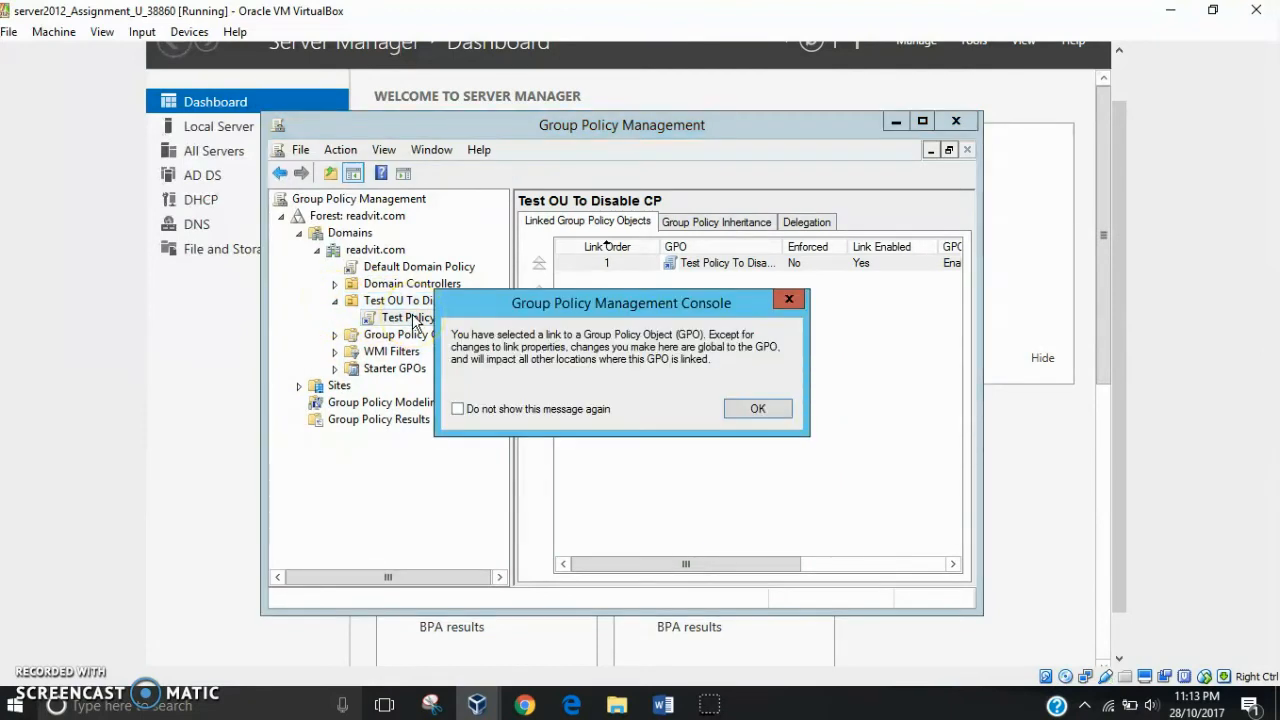
{"action": "left_click", "coordinate": [750, 410]}
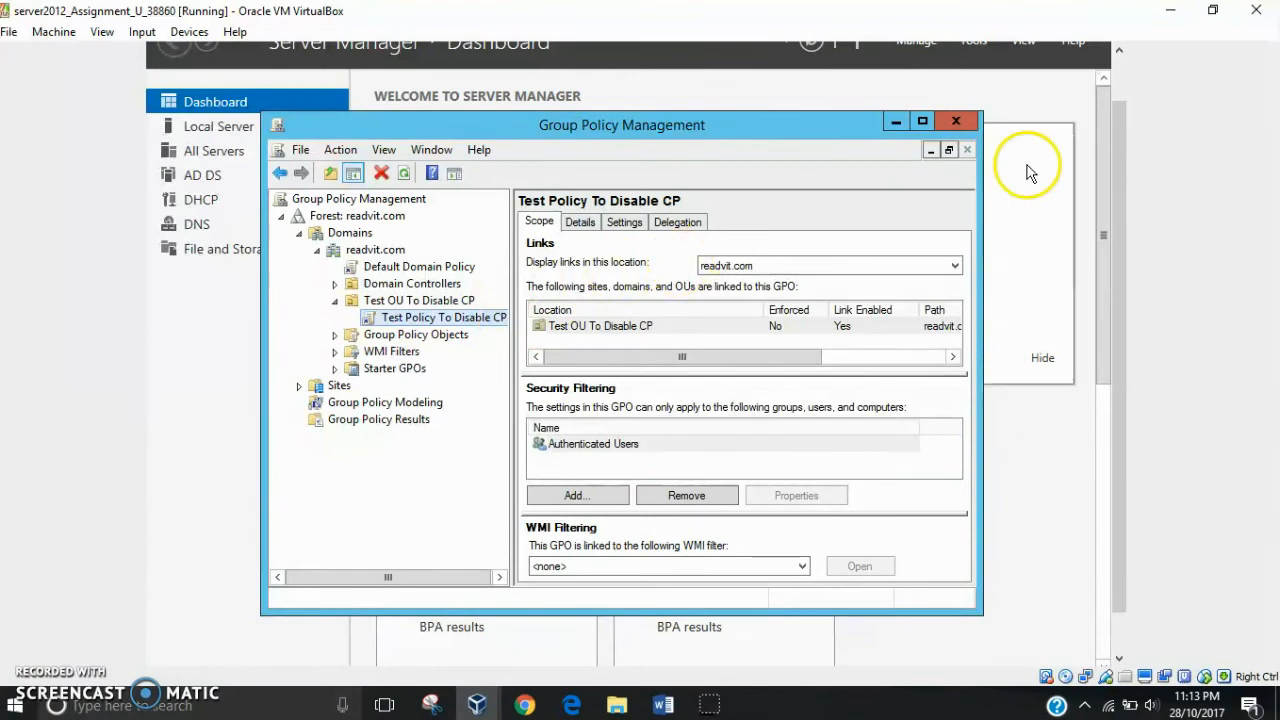
- Open Active Directory Users and Computers from Server Manager and select the userOne account in the Users container
{"action": "left_click_drag", "start_coordinate": [1121, 152], "coordinate": [1124, 96]}
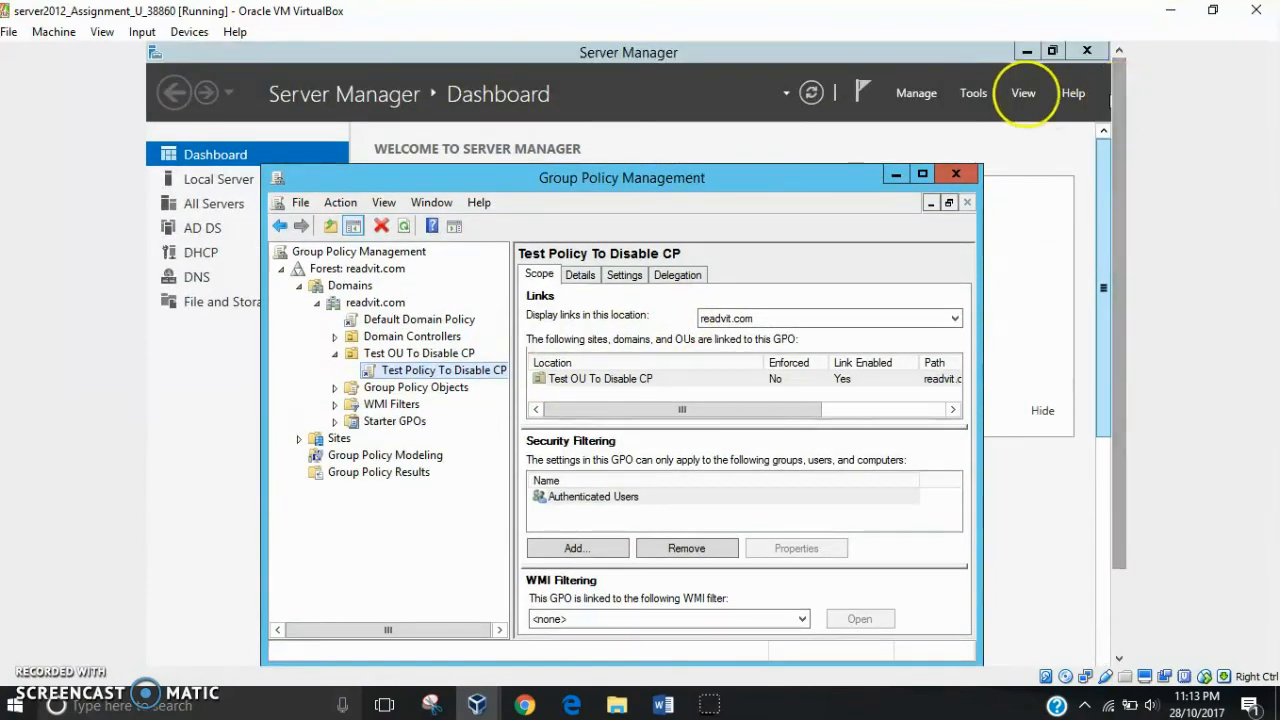
{"action": "left_click", "coordinate": [984, 94]}
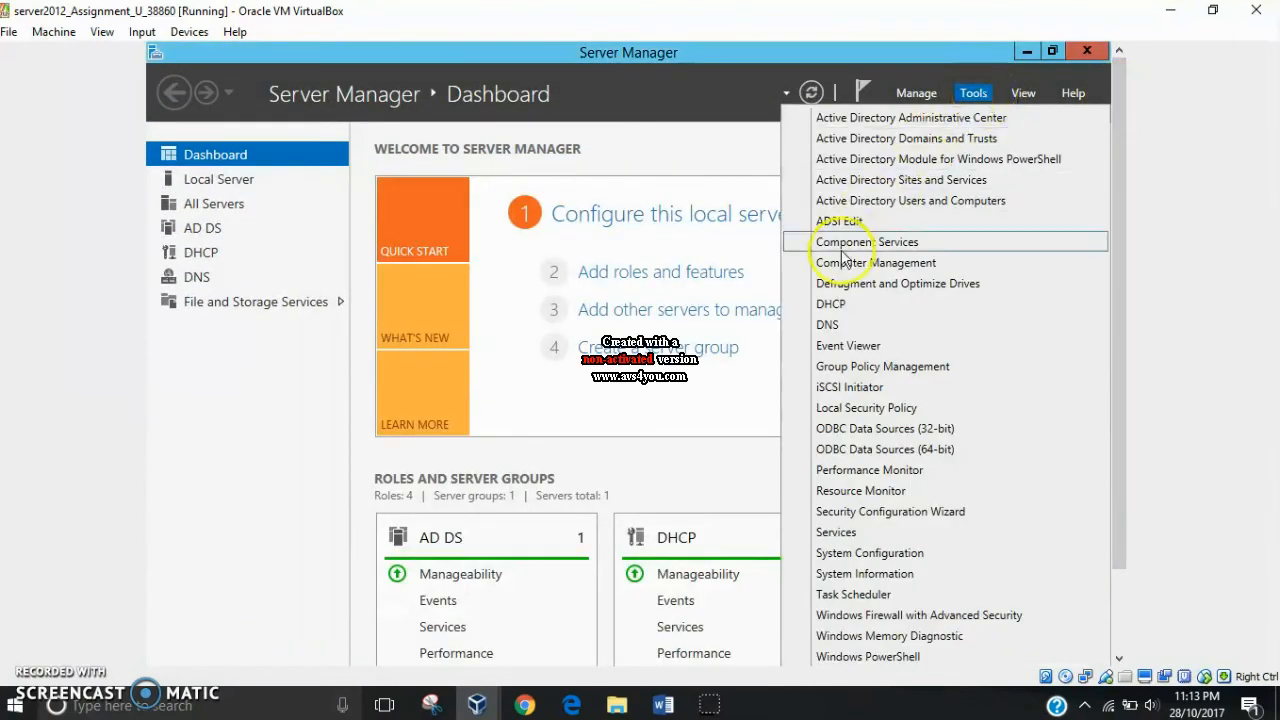
{"action": "left_click", "coordinate": [942, 202]}
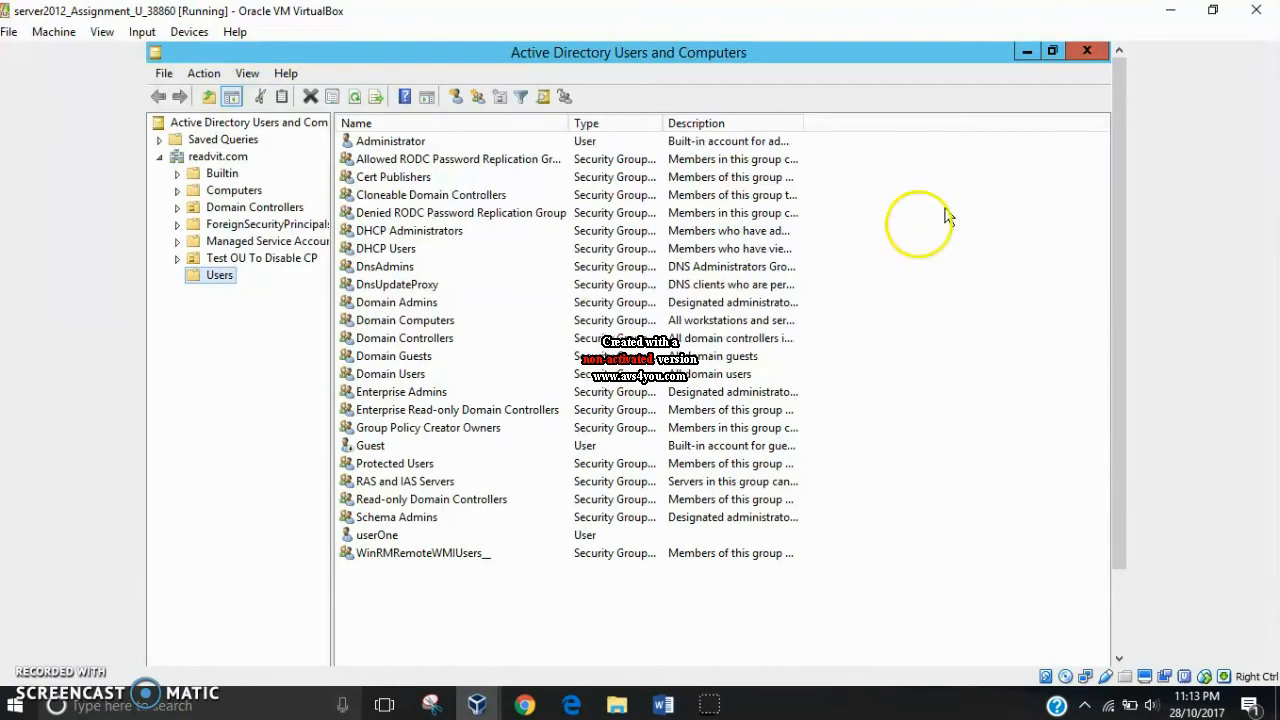
{"action": "left_click", "coordinate": [535, 540]}
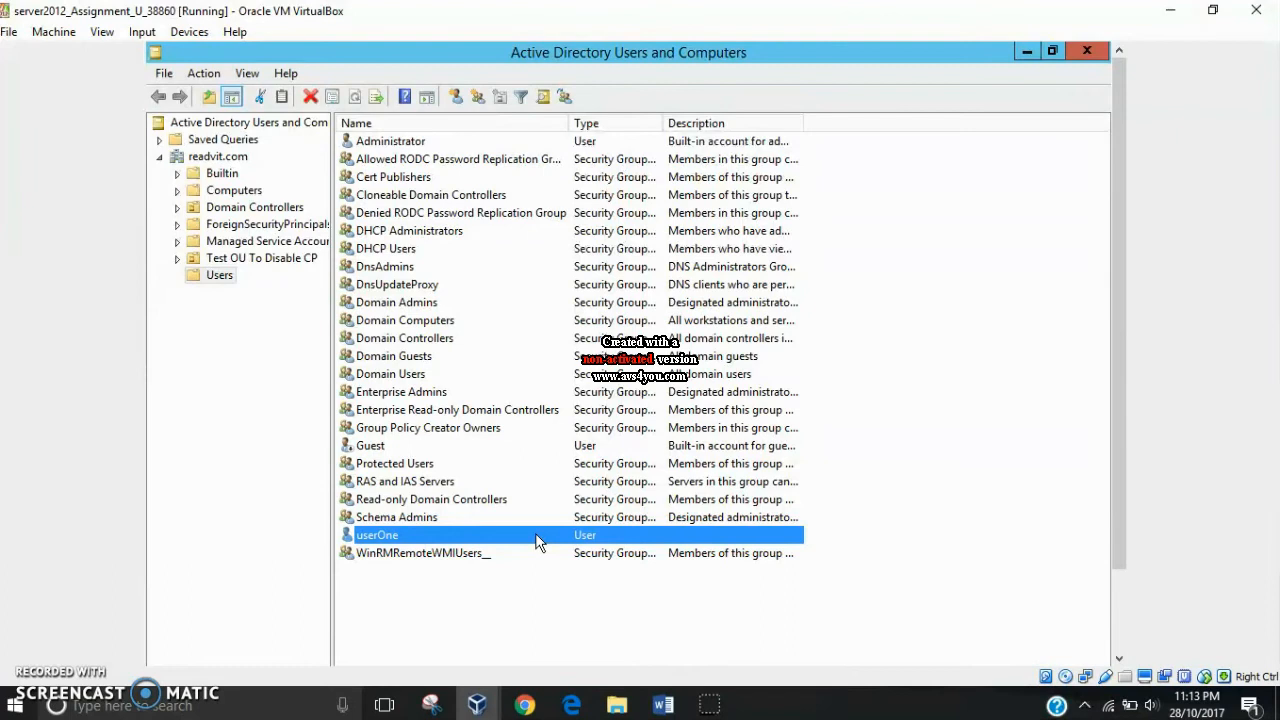
- Switch to the WinProf client VM, check that userOne can open Control Panel, close it, and return to the server
{"action": "mouse_move", "coordinate": [480, 700]}
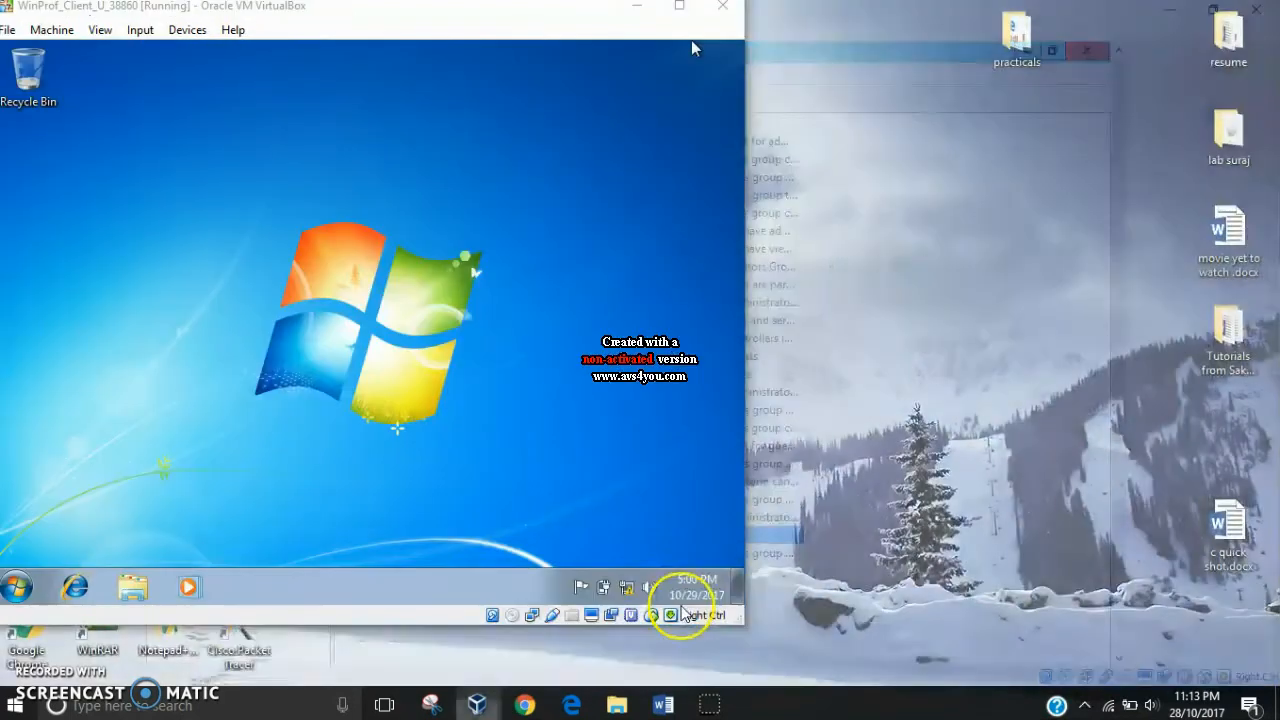
{"action": "left_click", "coordinate": [680, 612]}
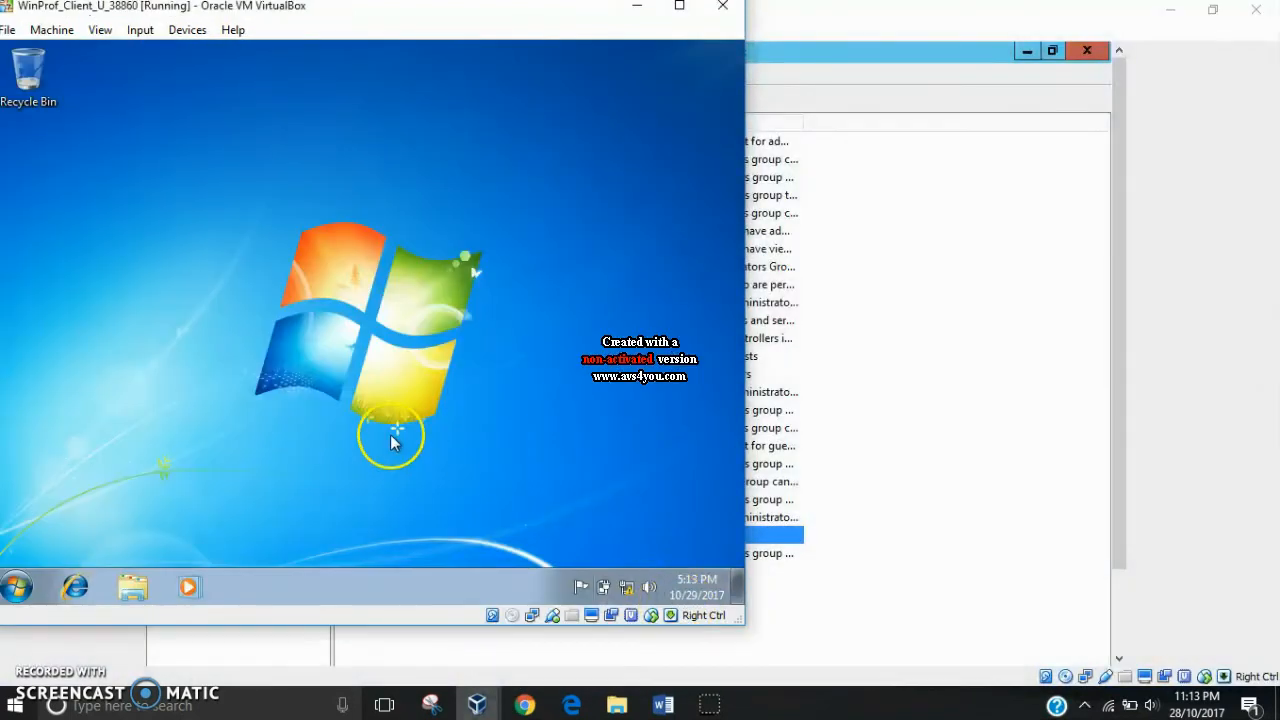
{"action": "left_click", "coordinate": [16, 584]}
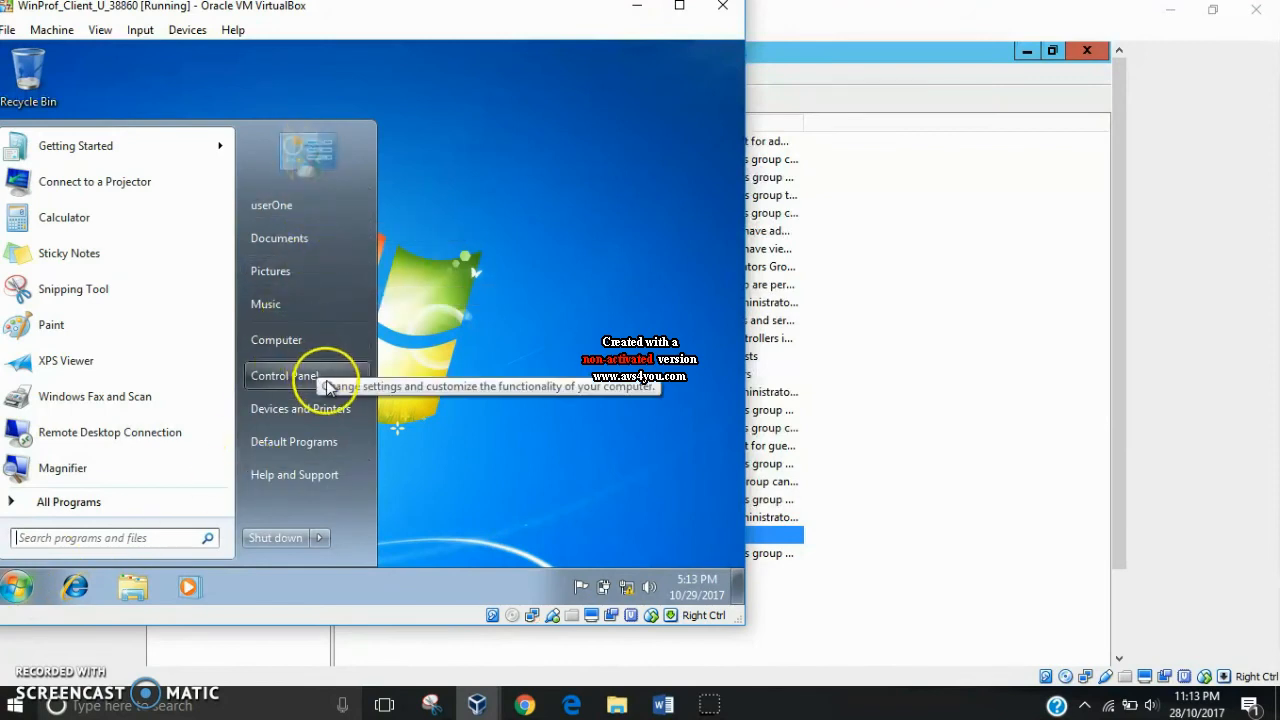
{"action": "left_click", "coordinate": [285, 376]}
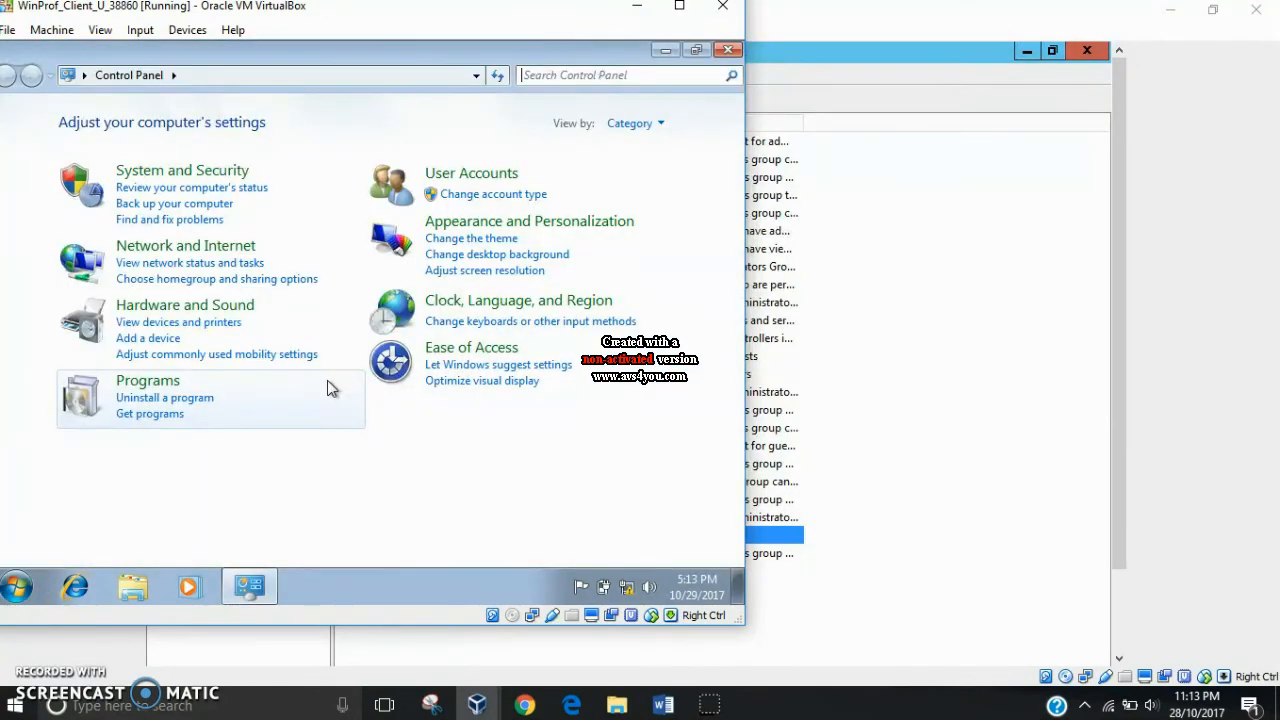
{"action": "left_click", "coordinate": [731, 52]}
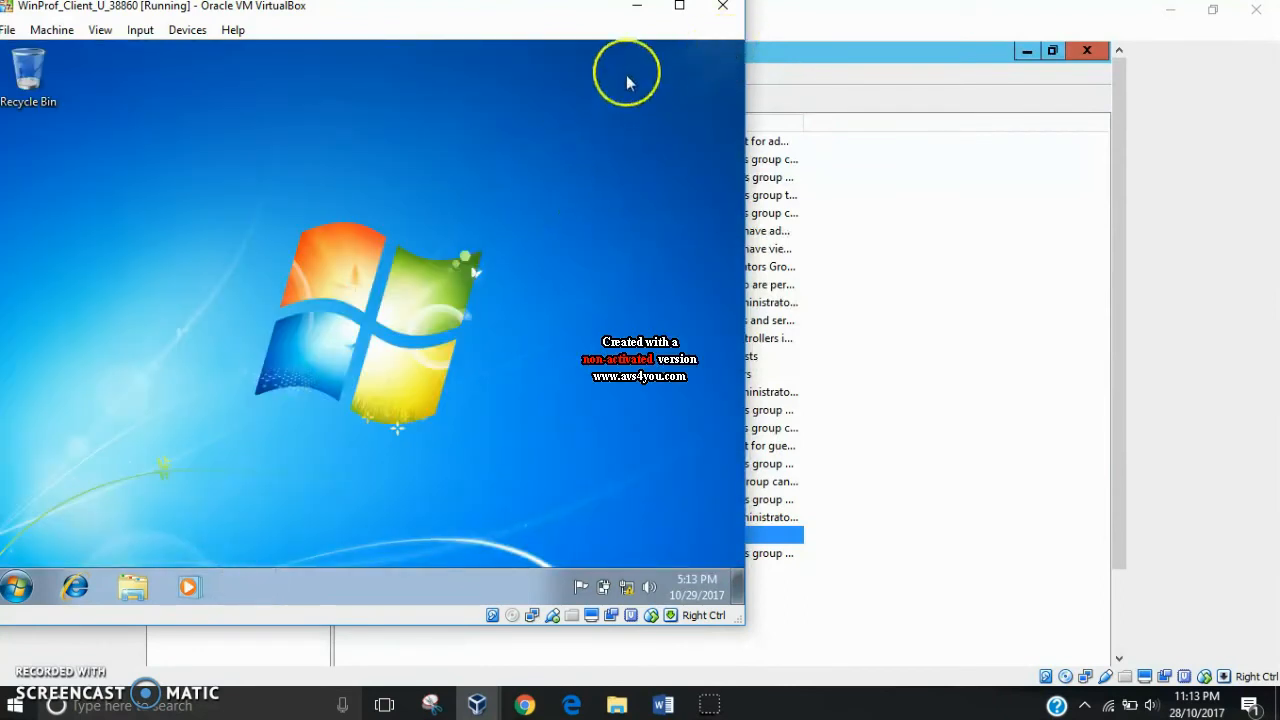
{"action": "left_click", "coordinate": [638, 8]}
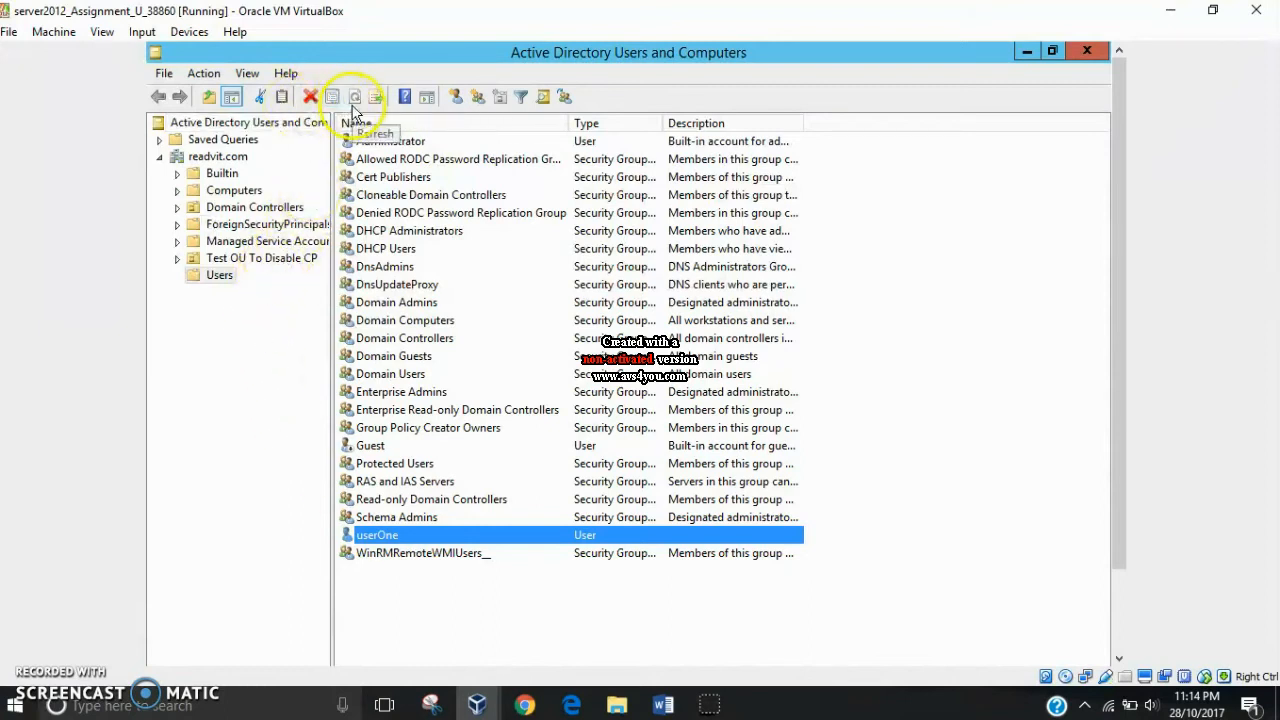
- Move userOne from the Users container into Test OU To Disable CP and display the OU's contents
{"action": "left_click", "coordinate": [245, 260]}
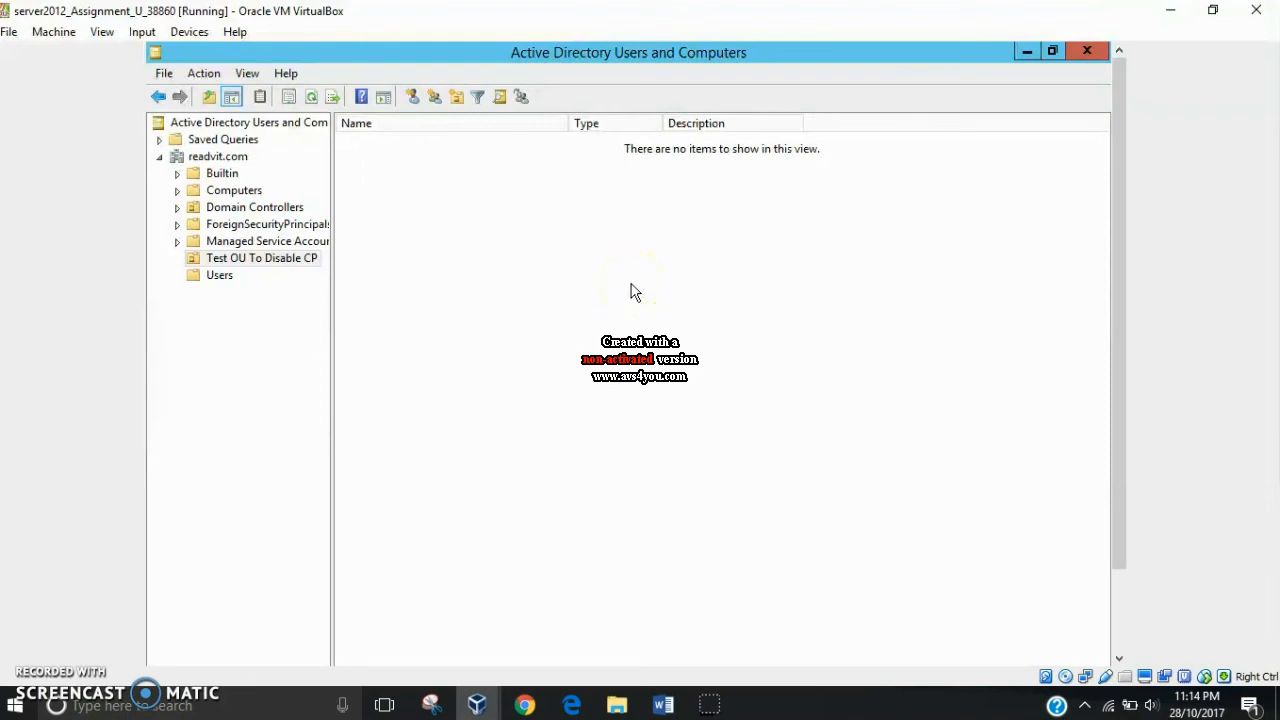
{"action": "left_click", "coordinate": [221, 283]}
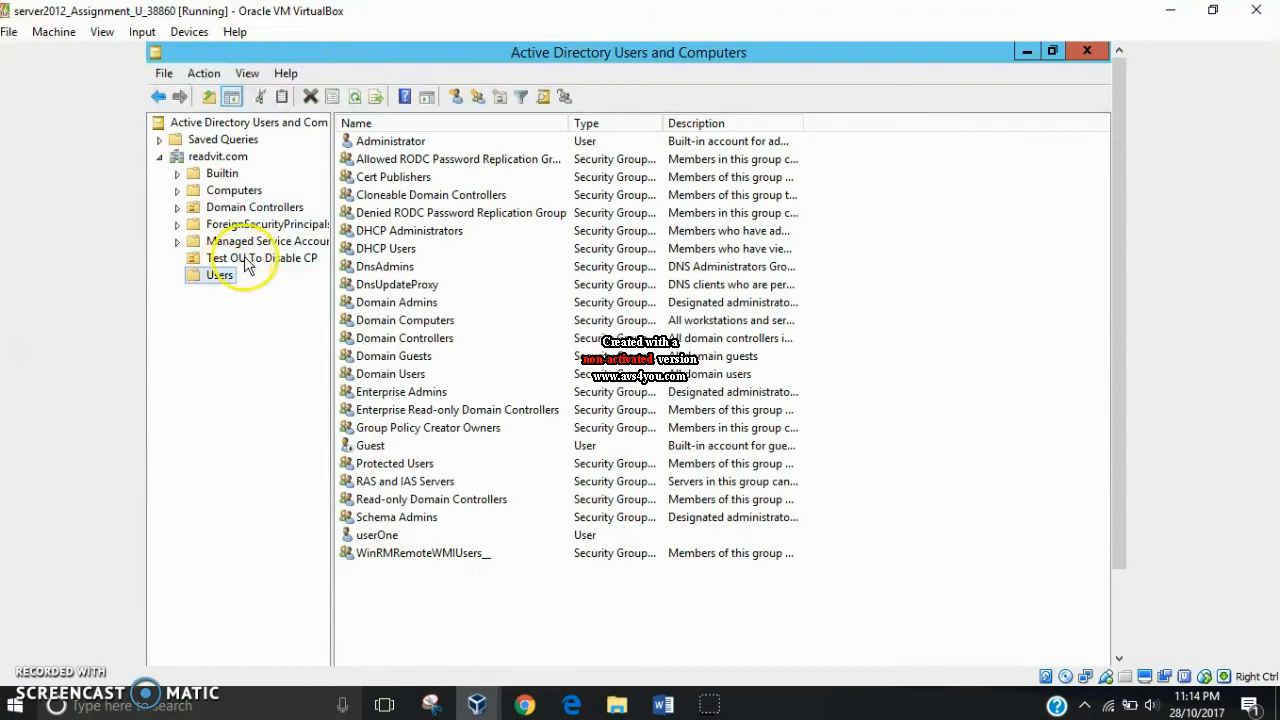
{"action": "left_click", "coordinate": [534, 538]}
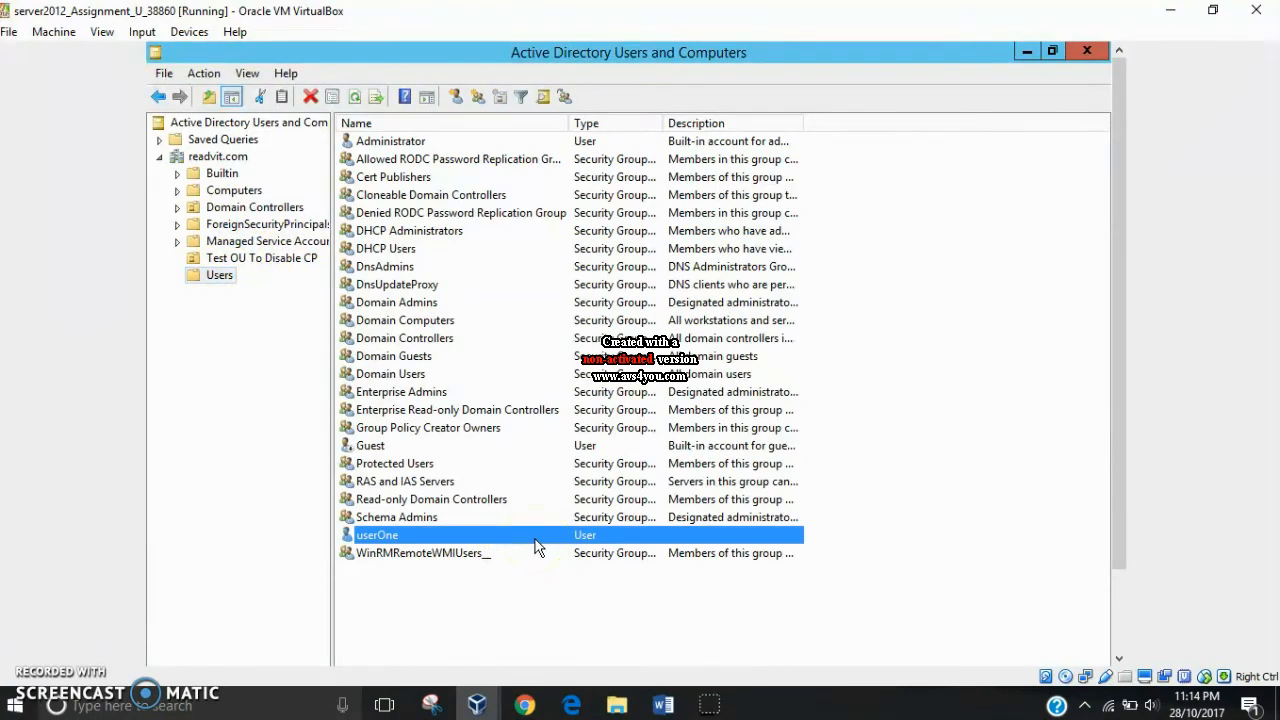
{"action": "right_click", "coordinate": [535, 545]}
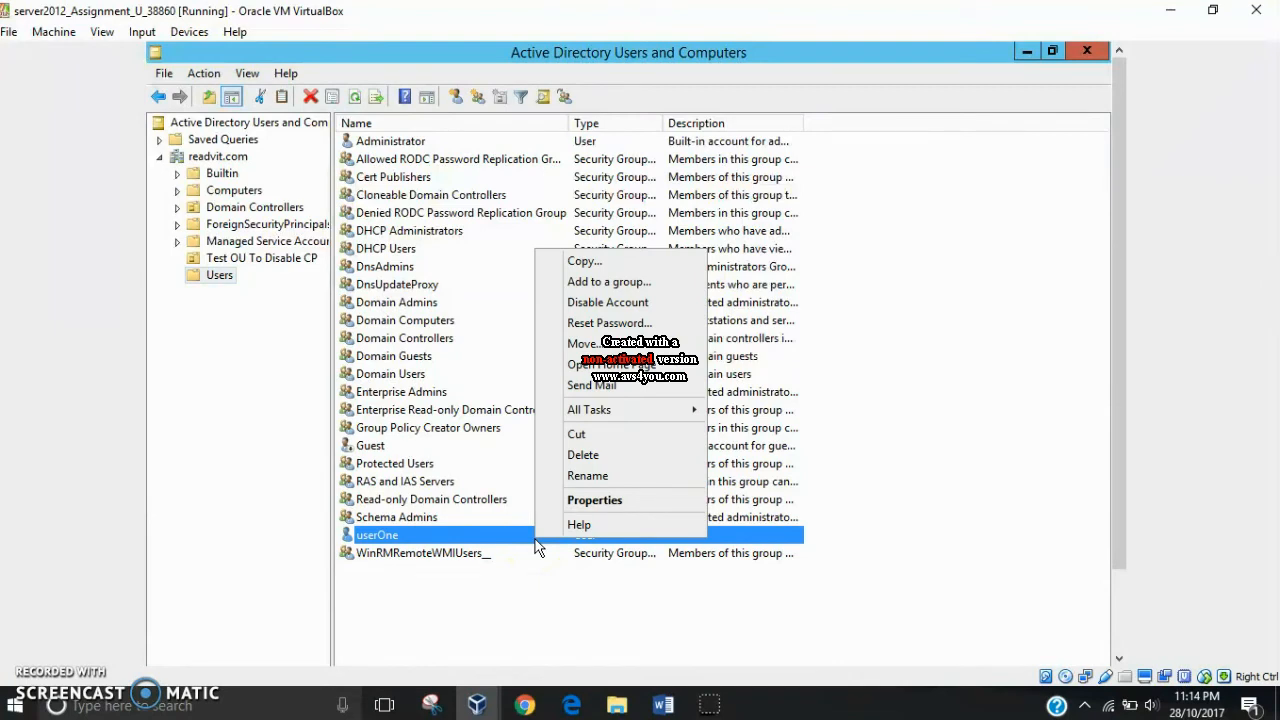
{"action": "left_click", "coordinate": [663, 346]}
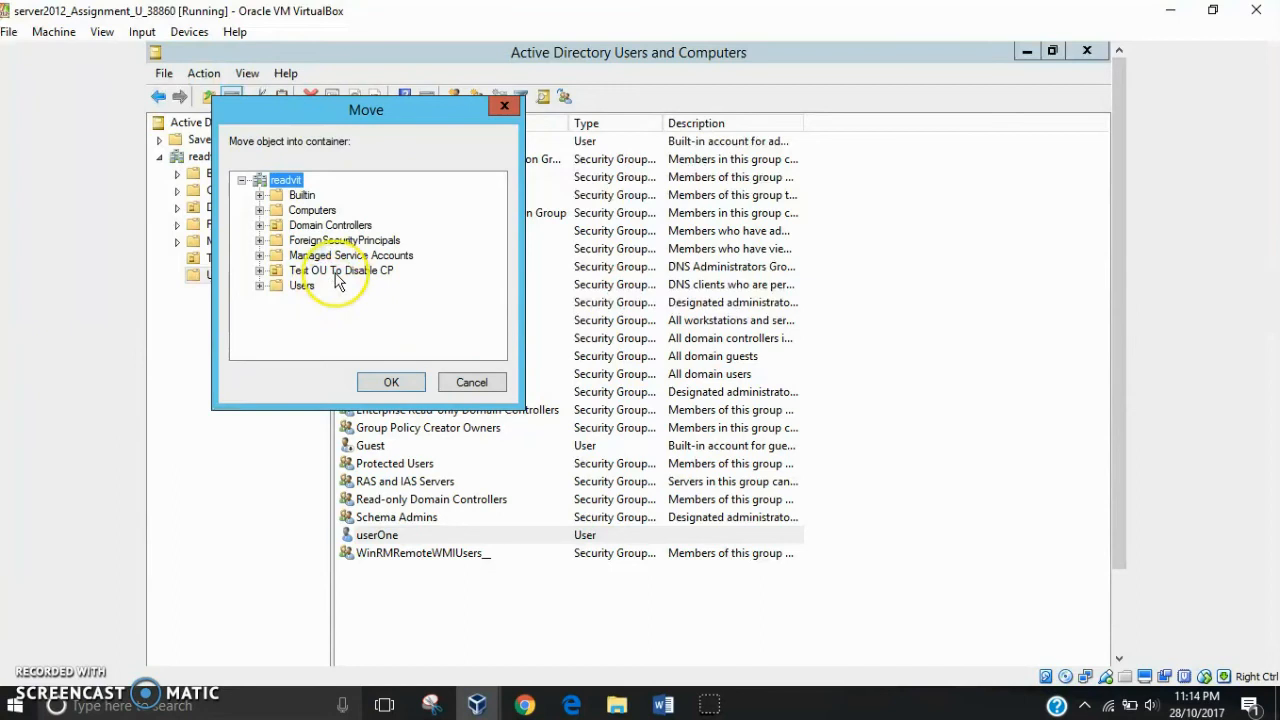
{"action": "left_click", "coordinate": [337, 271]}
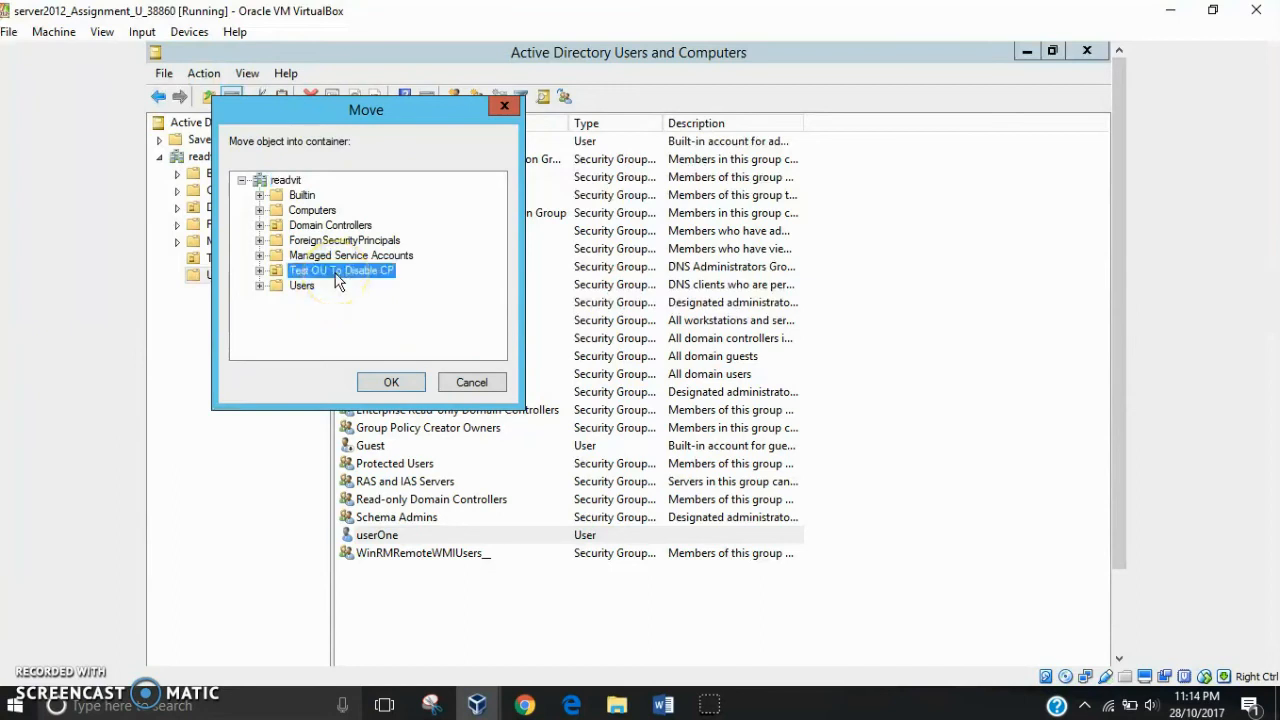
{"action": "left_click", "coordinate": [401, 383]}
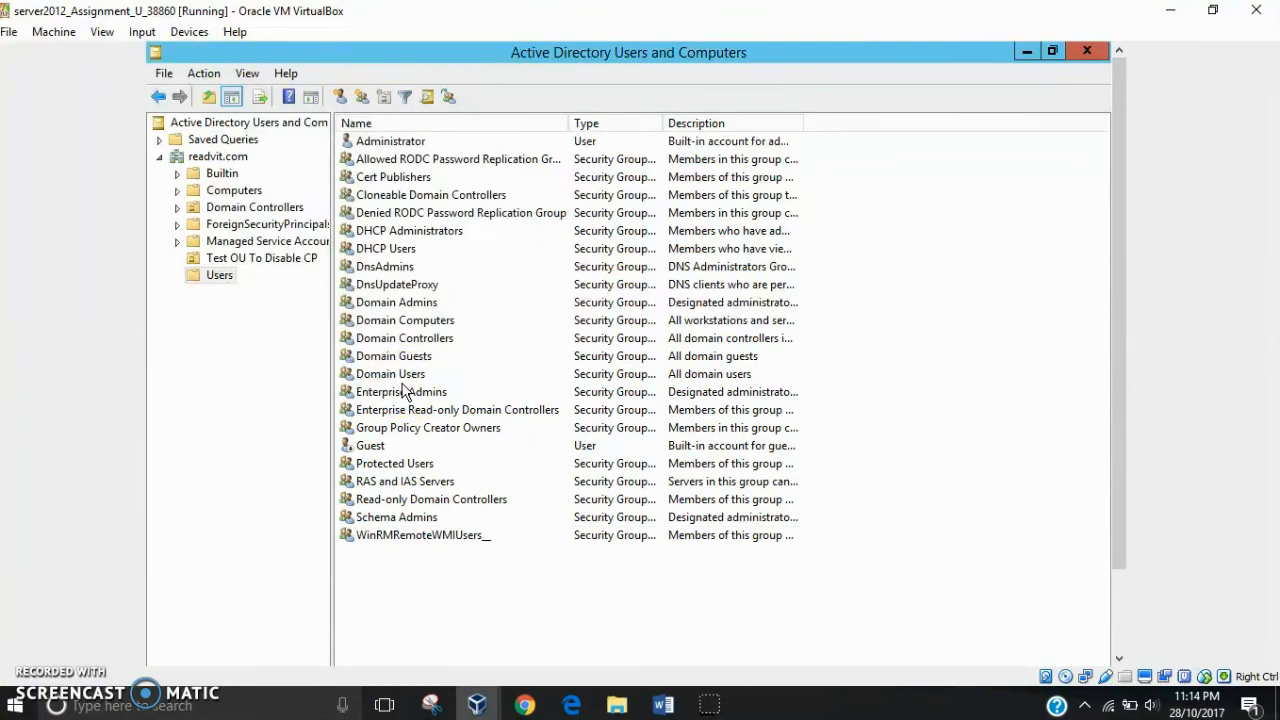
{"action": "left_click", "coordinate": [271, 350]}
{"action": "left_click", "coordinate": [291, 259]}
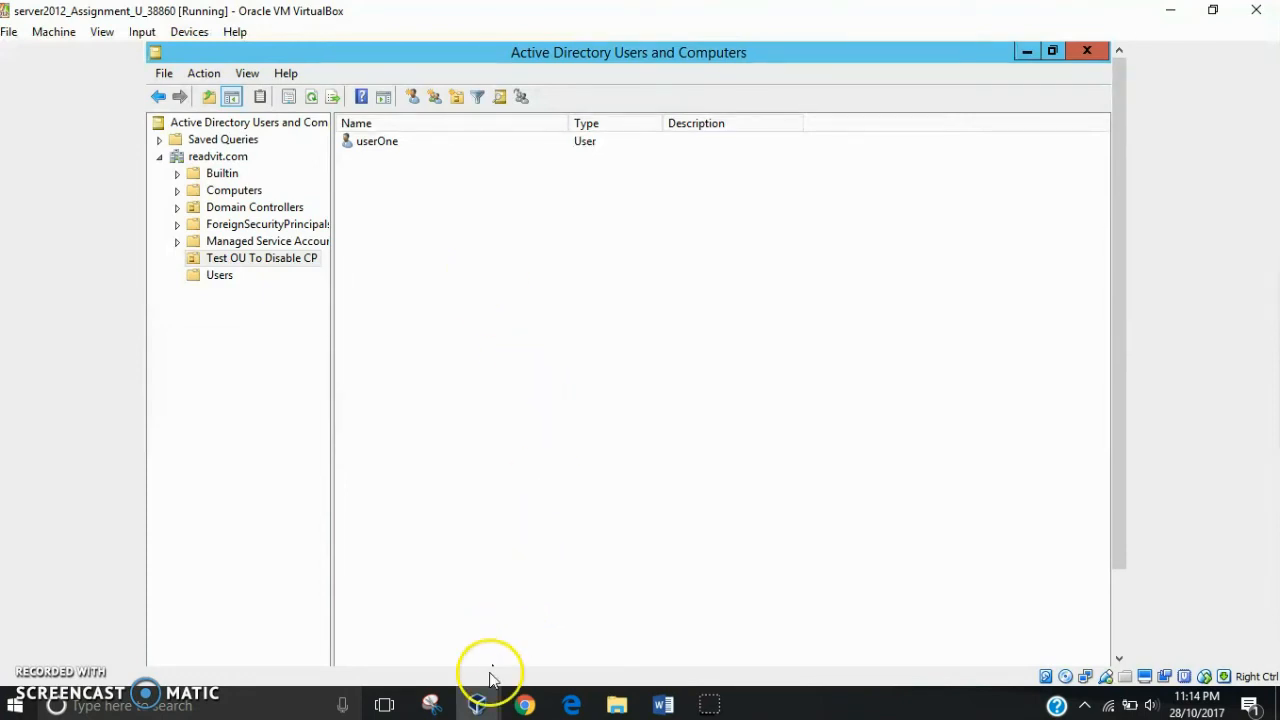
- Switch to the WinProf client VM and refresh its desktop
{"action": "mouse_move", "coordinate": [487, 708]}
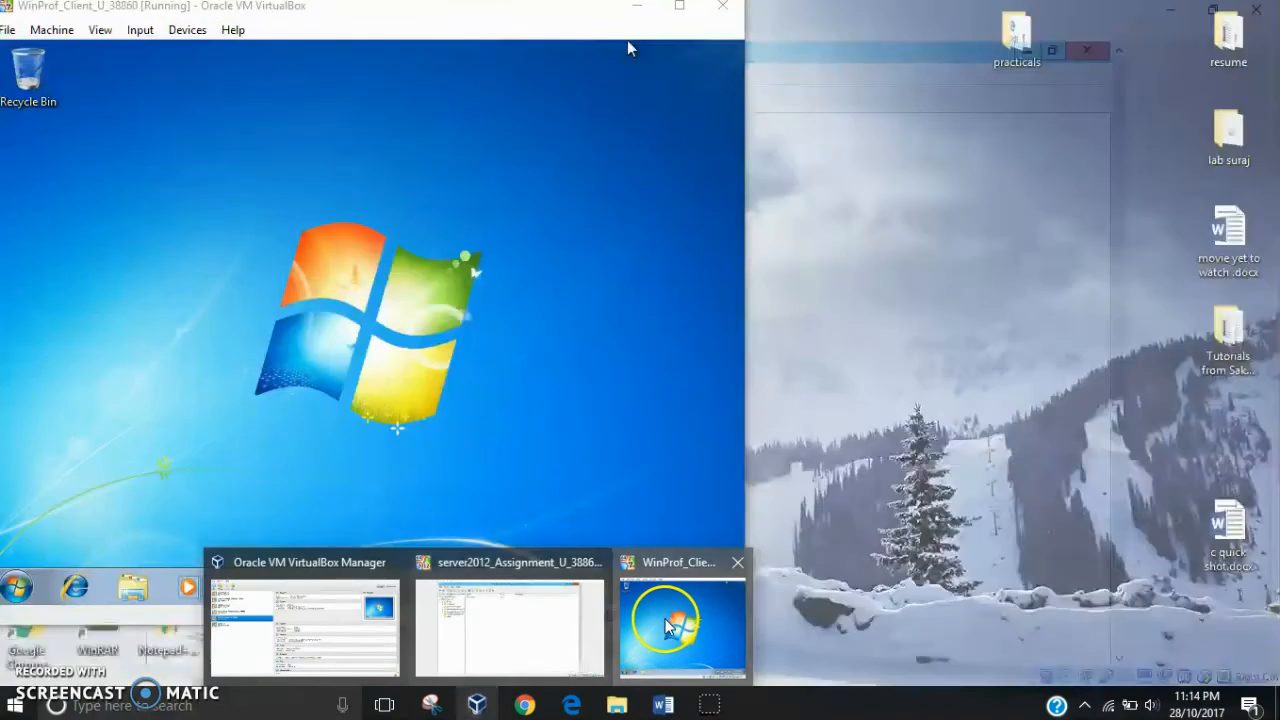
{"action": "left_click", "coordinate": [668, 628]}
{"action": "left_click", "coordinate": [16, 587]}
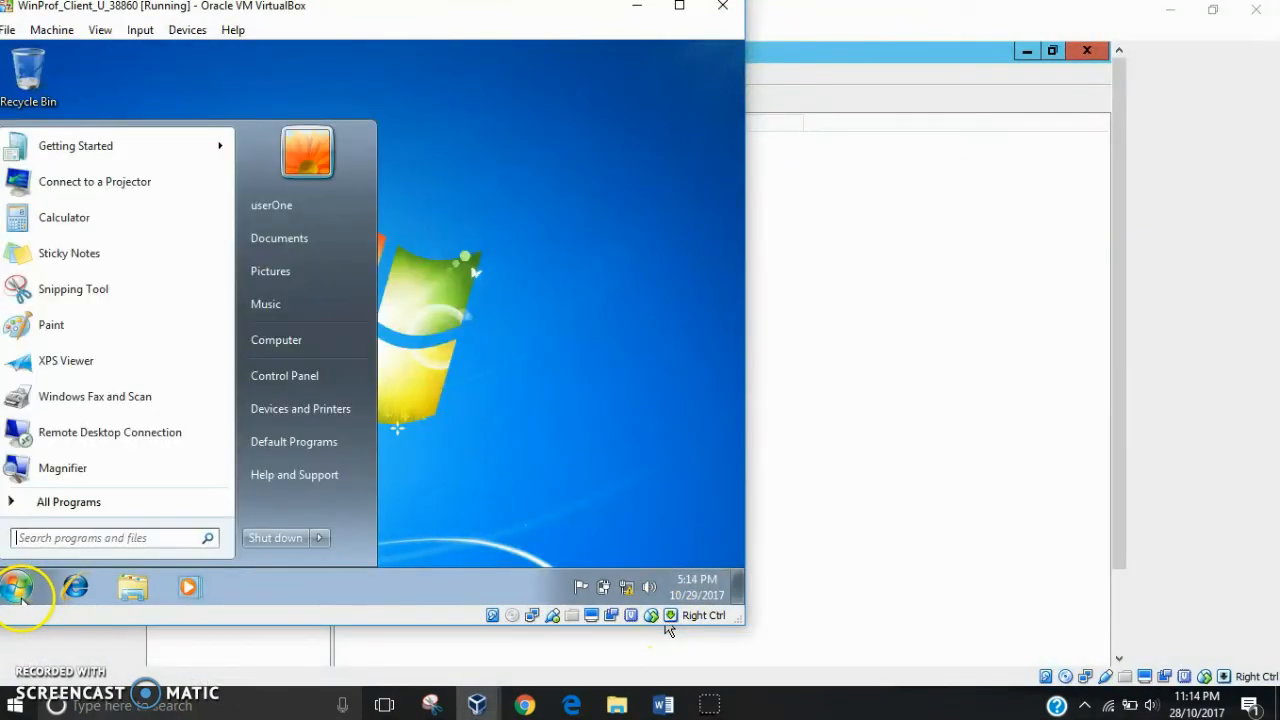
{"action": "left_click", "coordinate": [514, 303]}
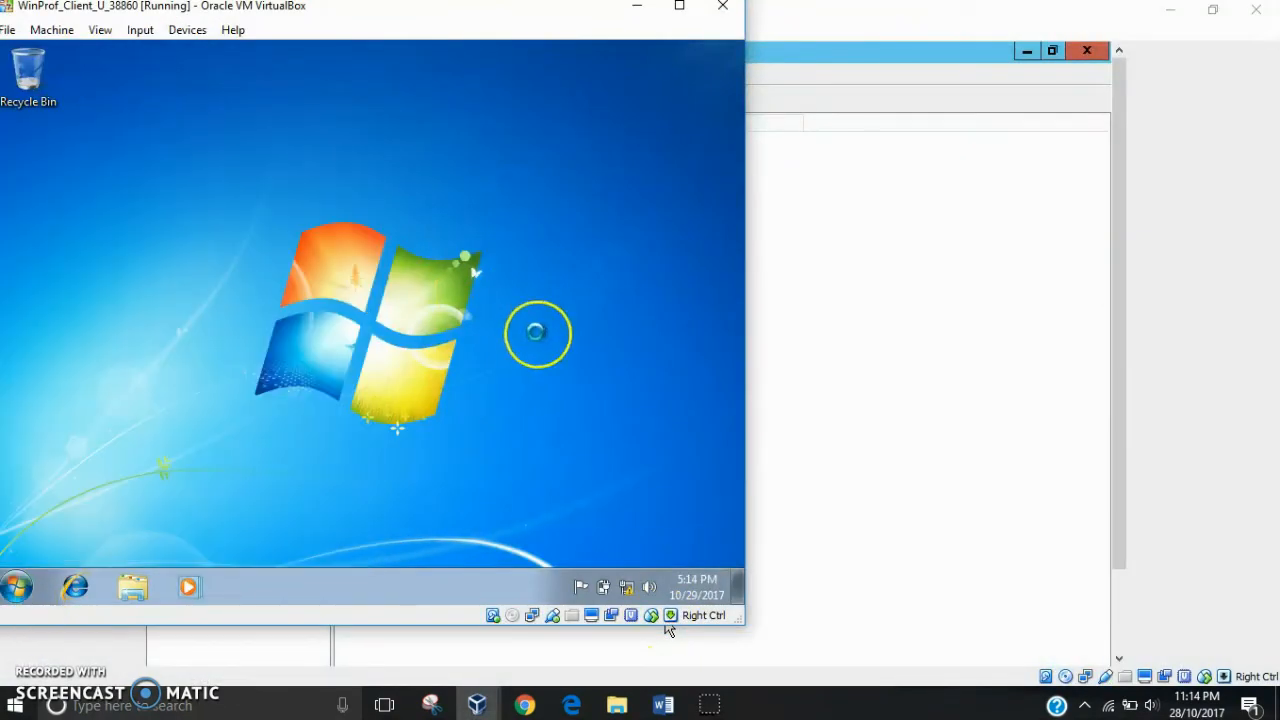
{"action": "right_click", "coordinate": [514, 300]}
{"action": "left_click", "coordinate": [560, 354]}
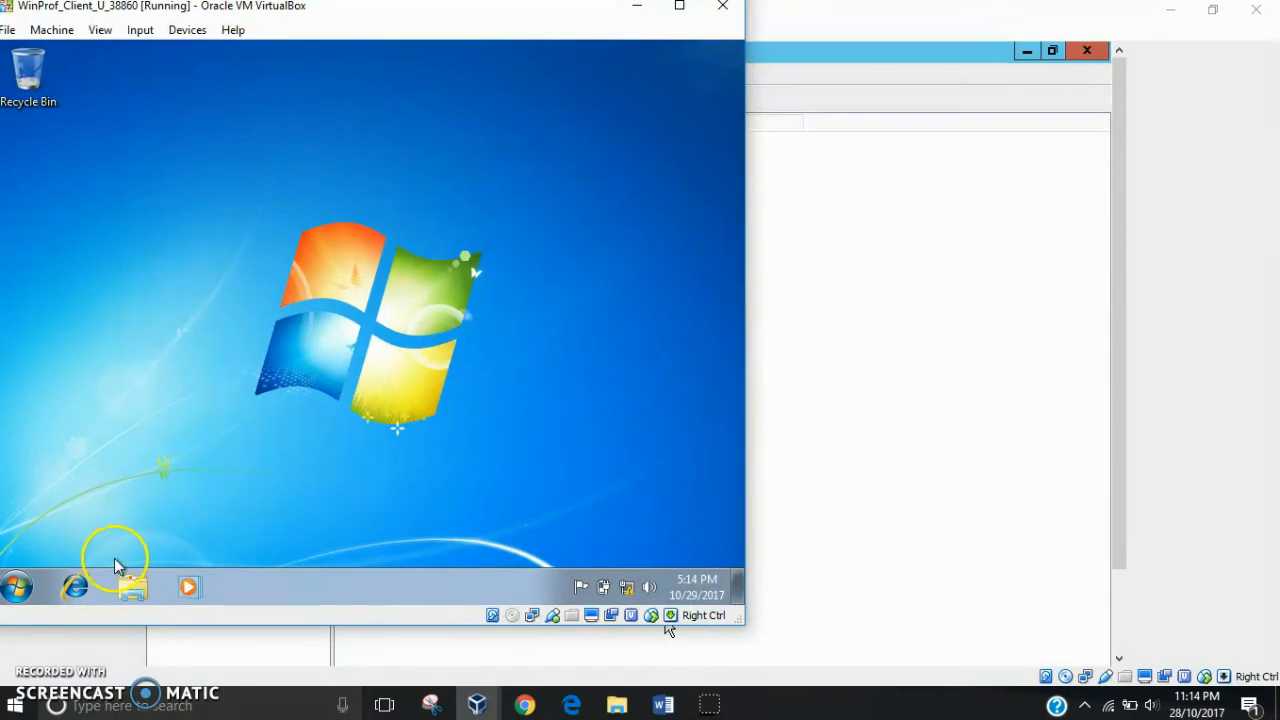
- Restart the Windows 7 client VM from the userOne session
{"action": "left_click", "coordinate": [22, 588]}
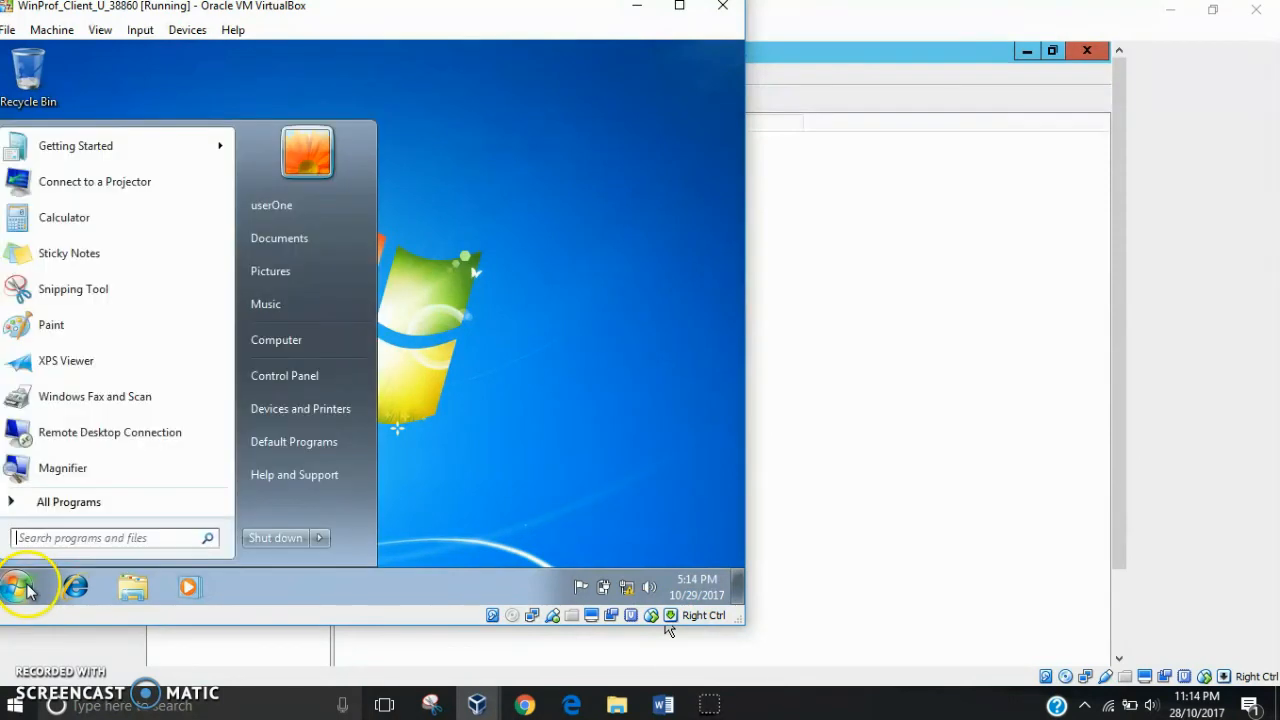
{"action": "left_click", "coordinate": [550, 318]}
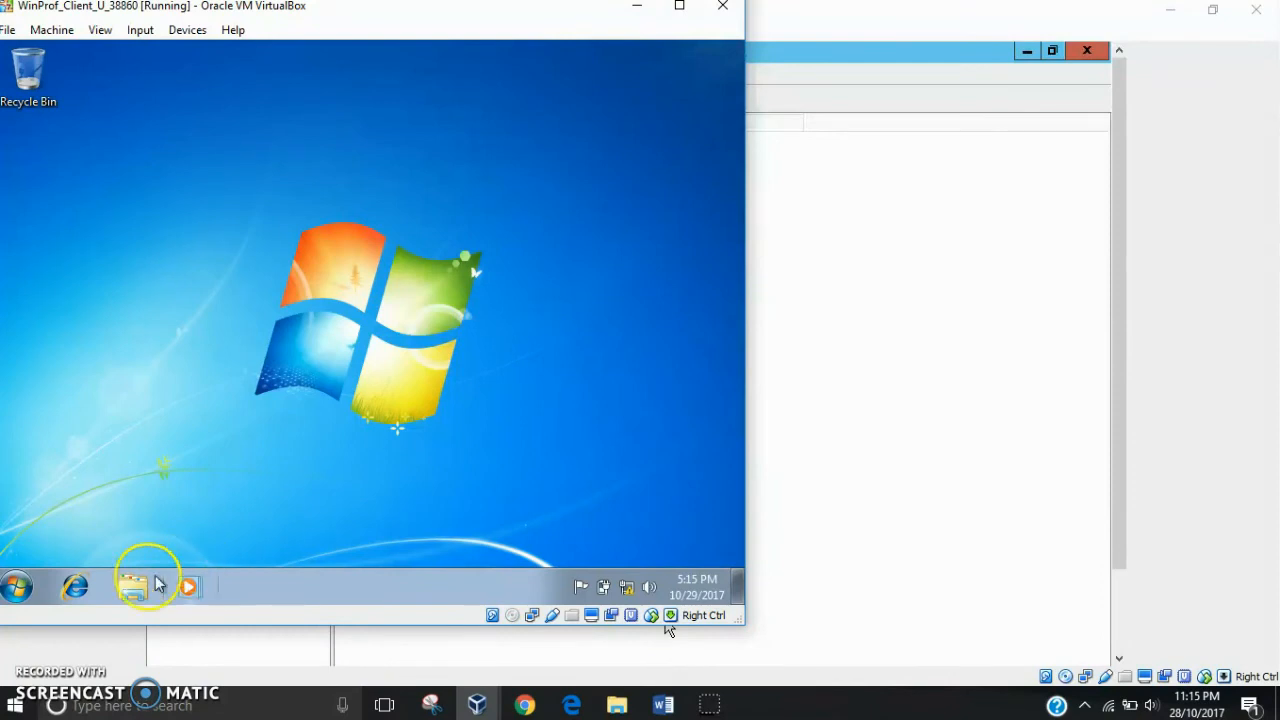
{"action": "left_click", "coordinate": [20, 588]}
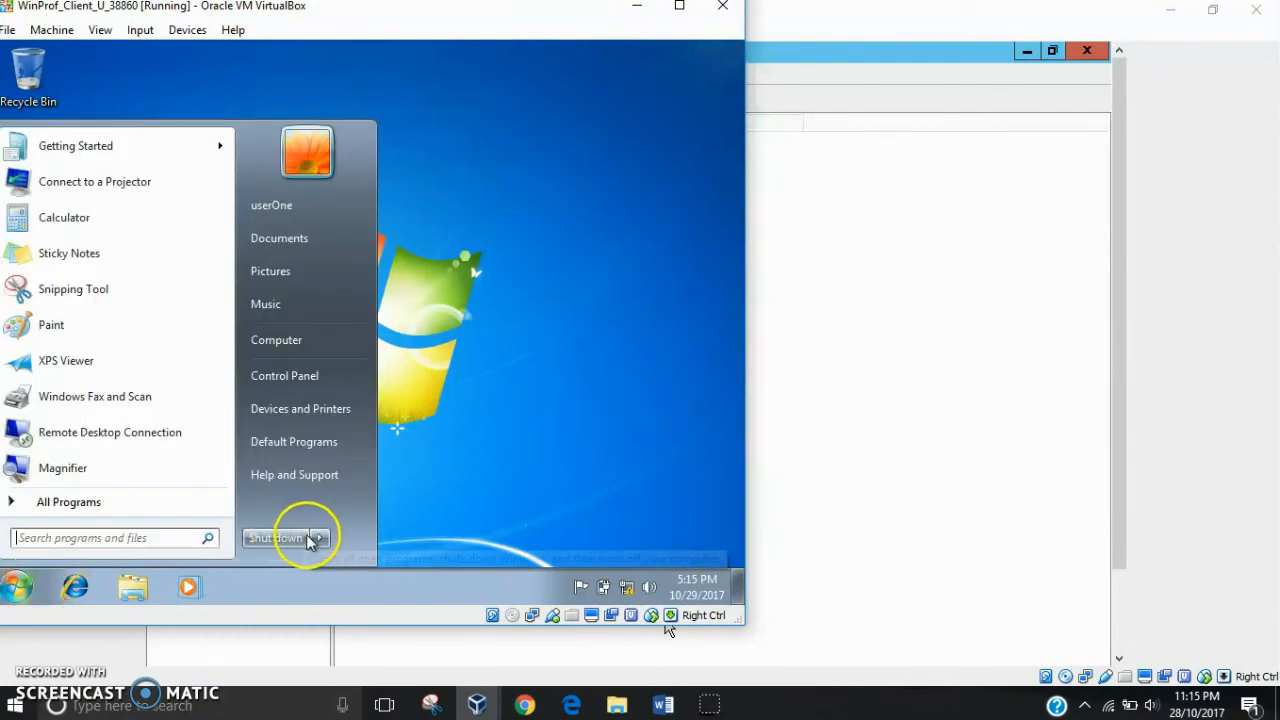
{"action": "left_click", "coordinate": [322, 540]}
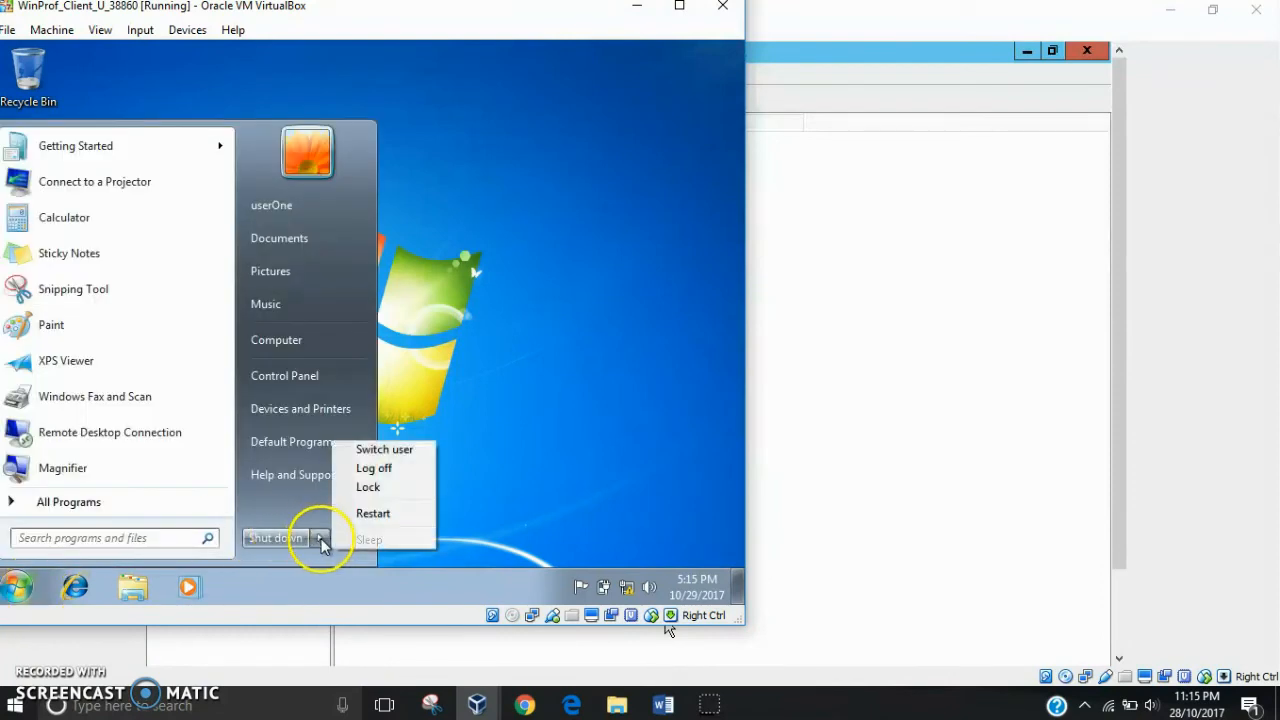
{"action": "left_click", "coordinate": [366, 514]}
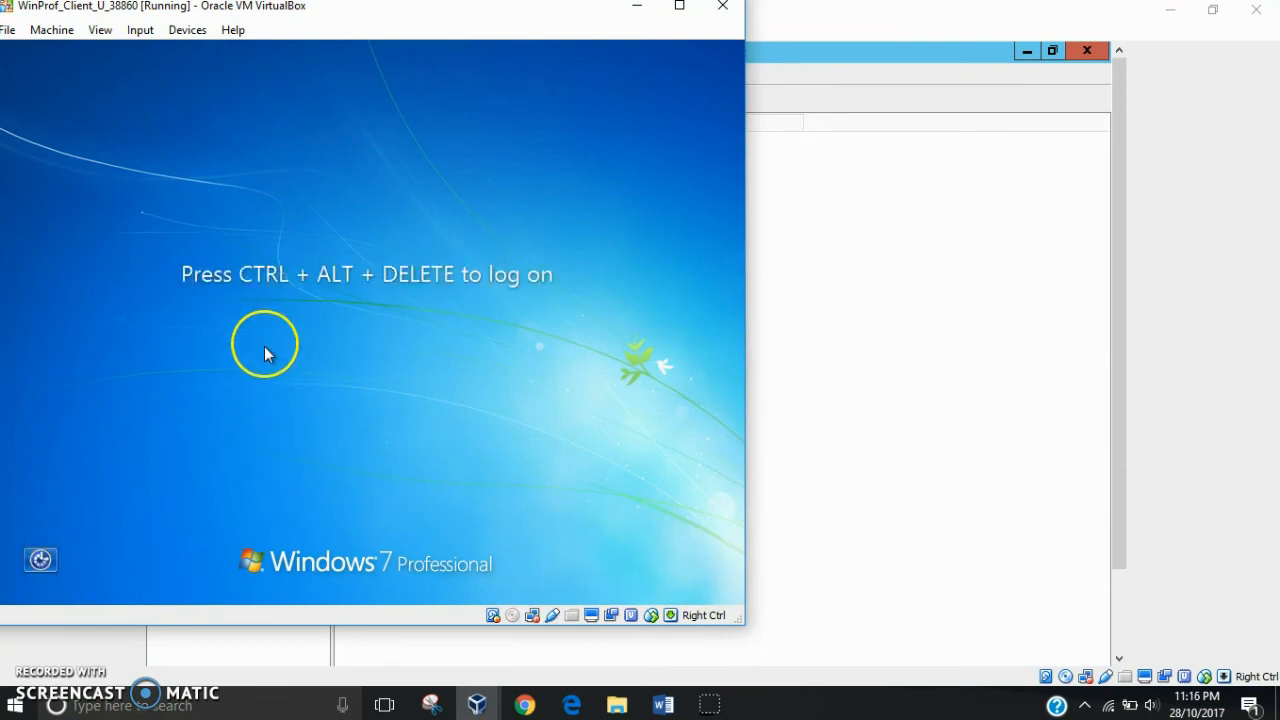
- Send the log-on key sequence to the Windows 7 client VM to bring up its password prompt
{"action": "left_click", "coordinate": [144, 32]}
{"action": "mouse_move", "coordinate": [166, 54]}
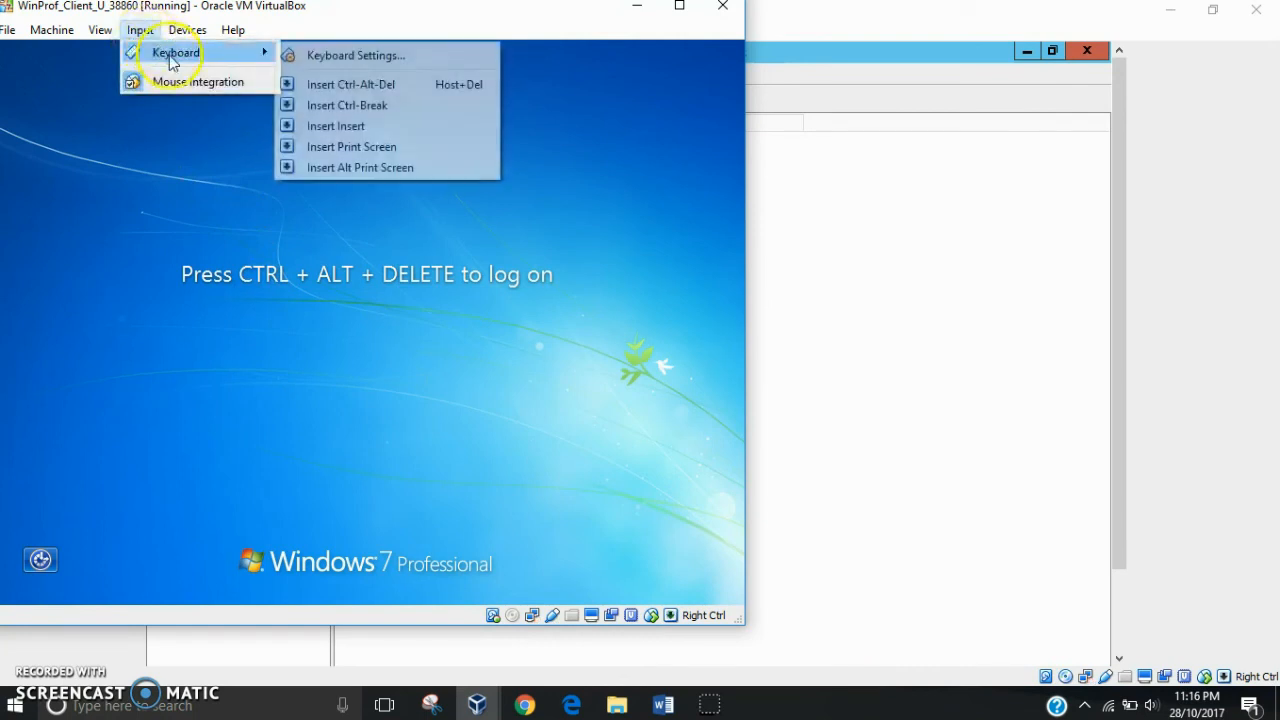
{"action": "left_click", "coordinate": [333, 86]}
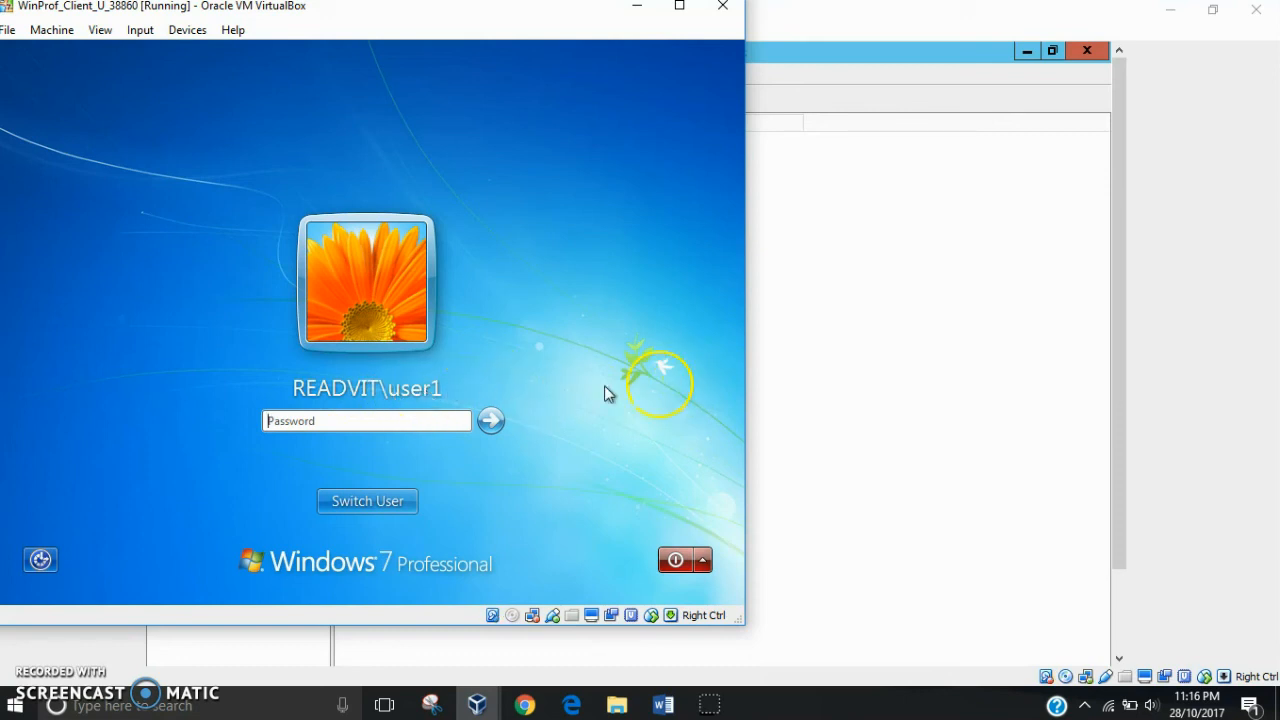
- Switch to the server VM, review userOne's profile and account logon name in its properties, and close them
{"action": "left_click", "coordinate": [783, 395]}
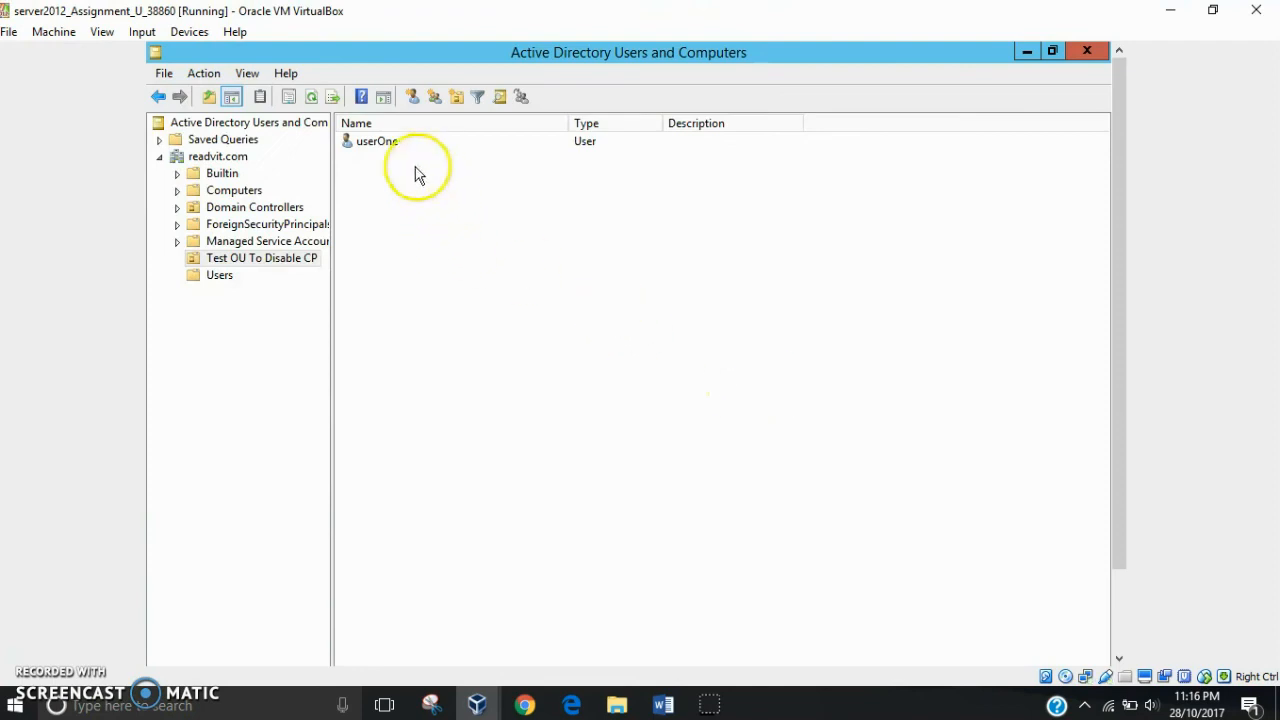
{"action": "double_click", "coordinate": [379, 148]}
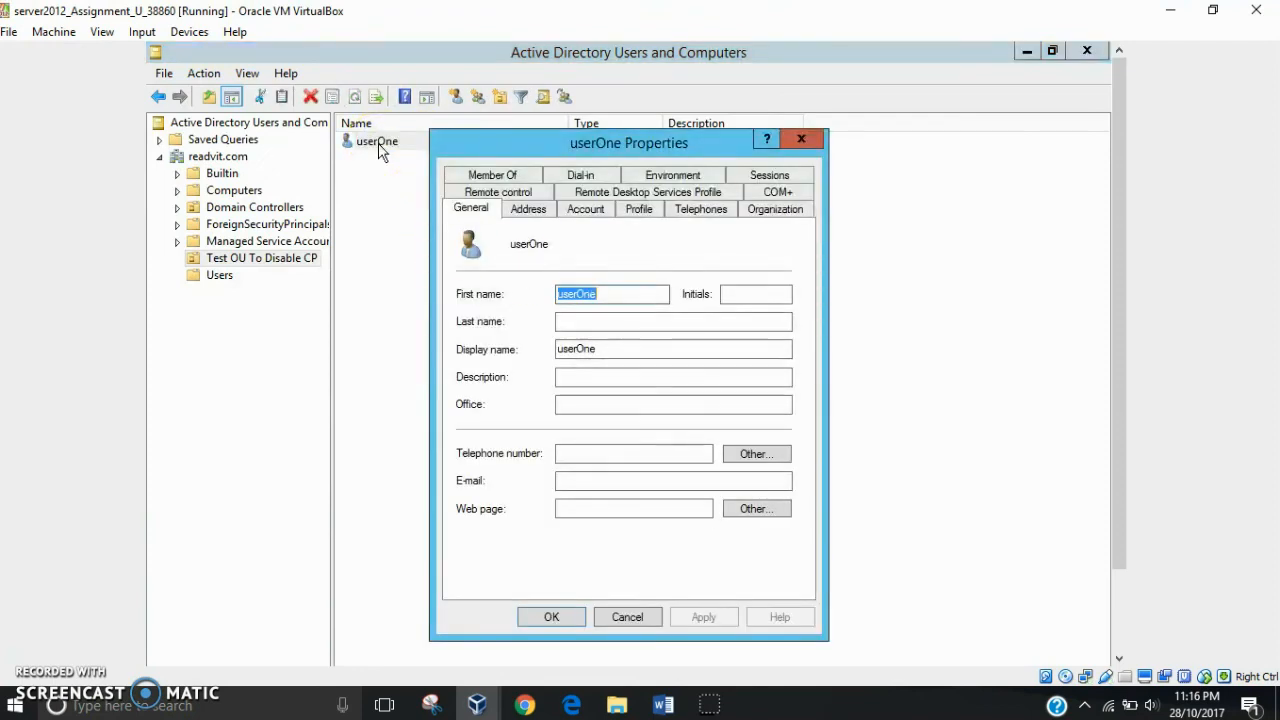
{"action": "left_click", "coordinate": [637, 212]}
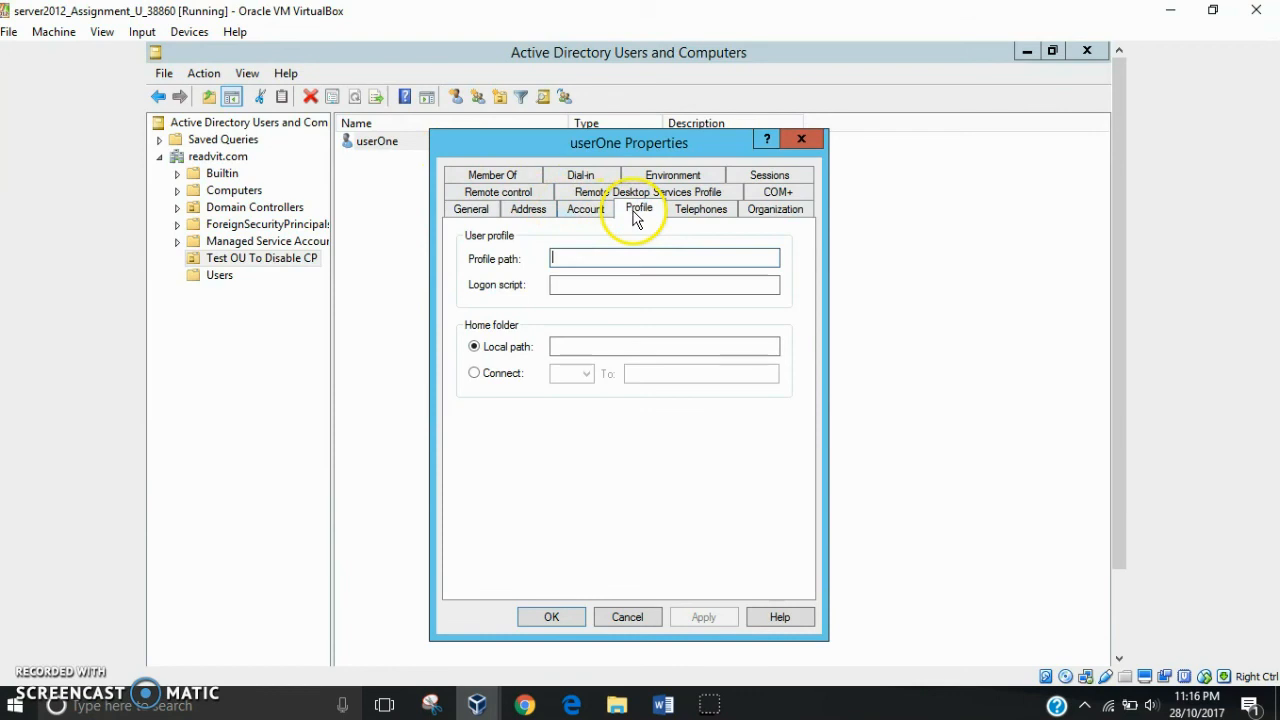
{"action": "left_click", "coordinate": [594, 214]}
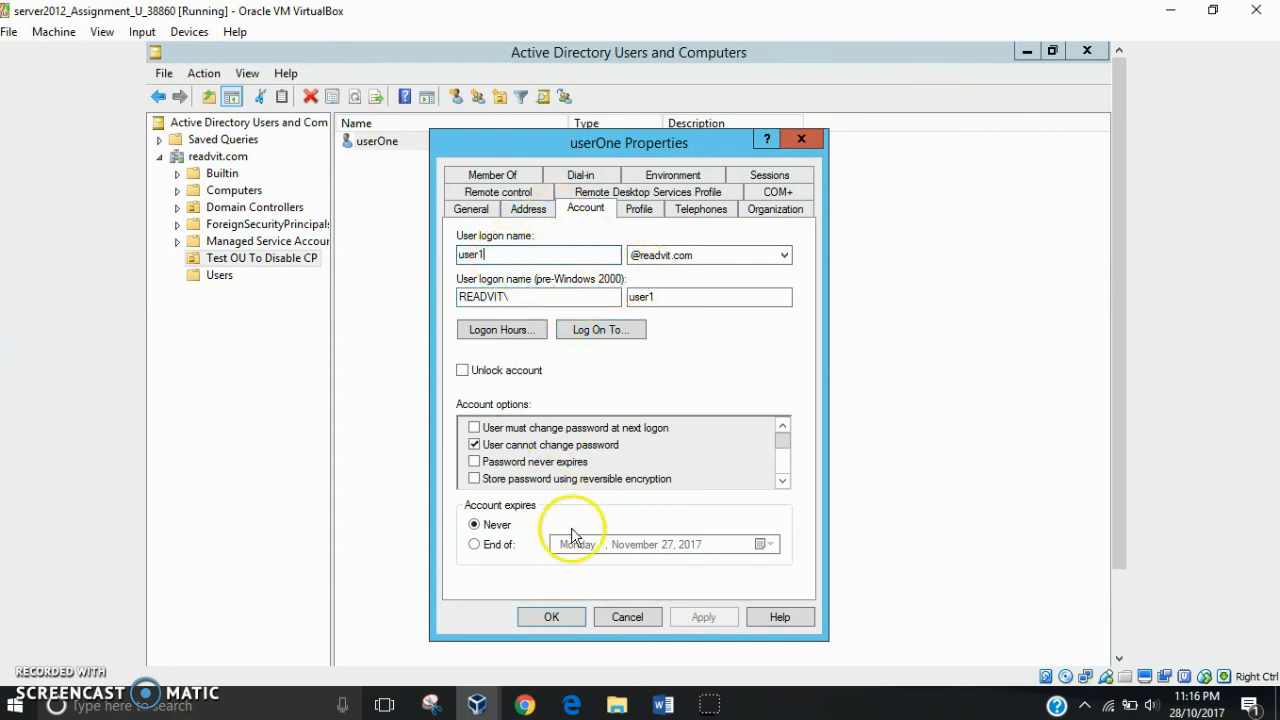
{"action": "left_click", "coordinate": [803, 139]}
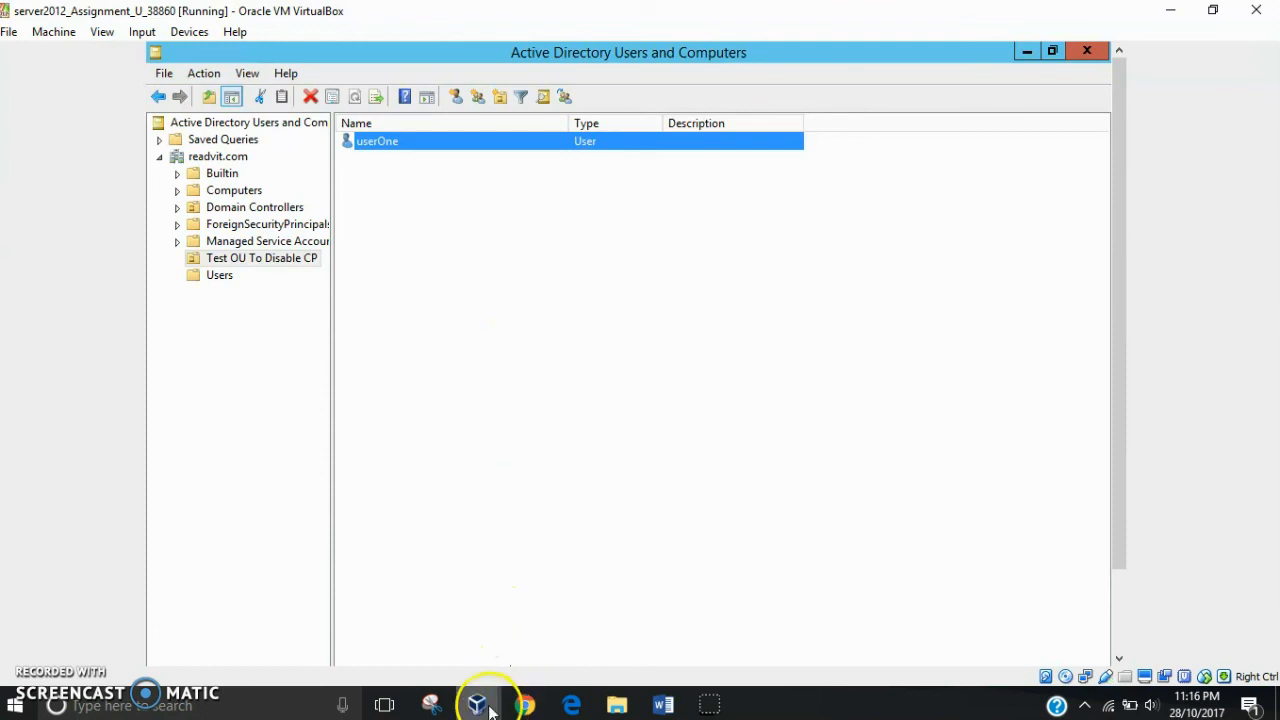
- Switch to the WinProf client VM and log on as READVIT\user1 with the account password
{"action": "mouse_move", "coordinate": [486, 694]}
{"action": "left_click", "coordinate": [685, 638]}
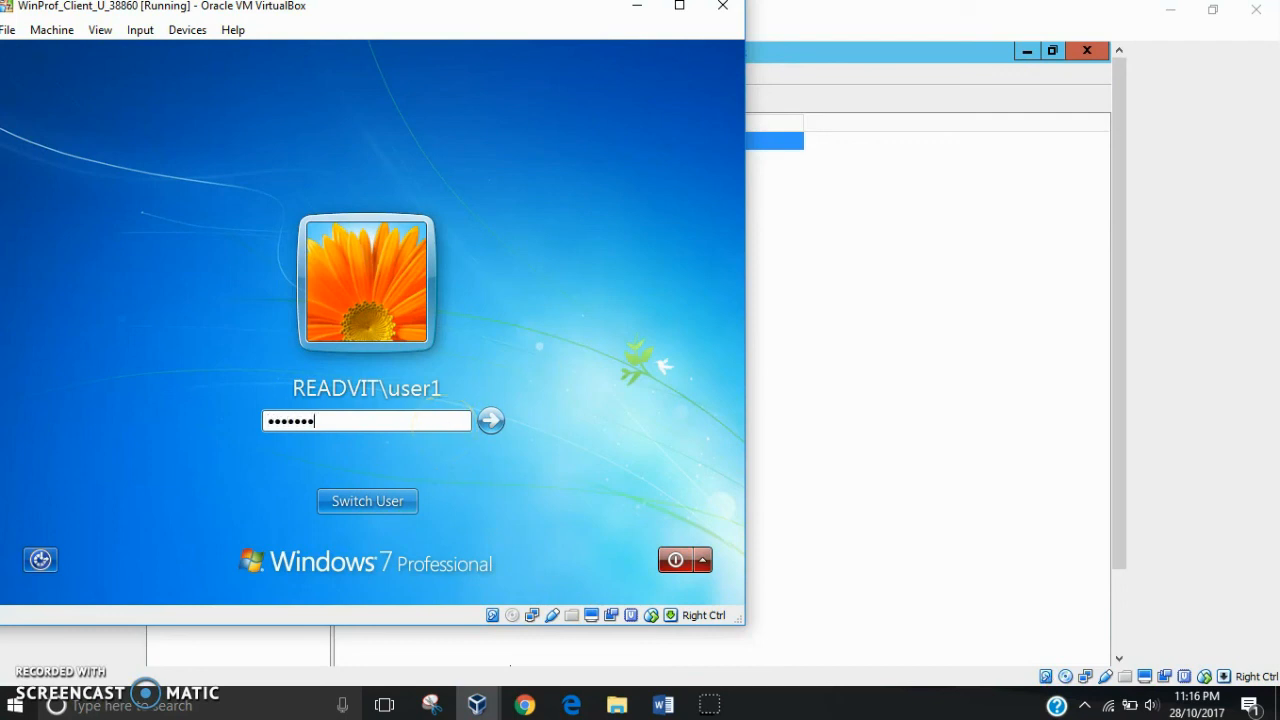
{"action": "key", "text": "Return"}
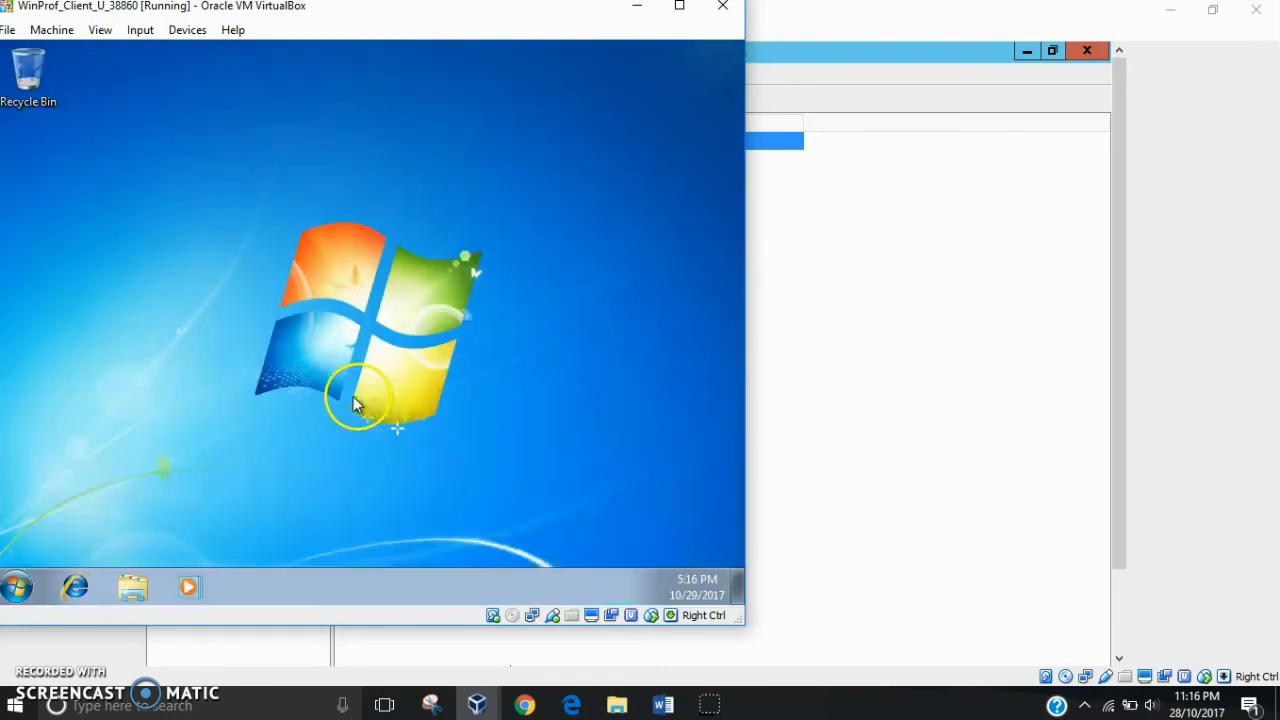
- Check userOne's Start menu on the client for a Control Panel entry, glancing at the server VM in between
{"action": "left_click", "coordinate": [17, 587]}
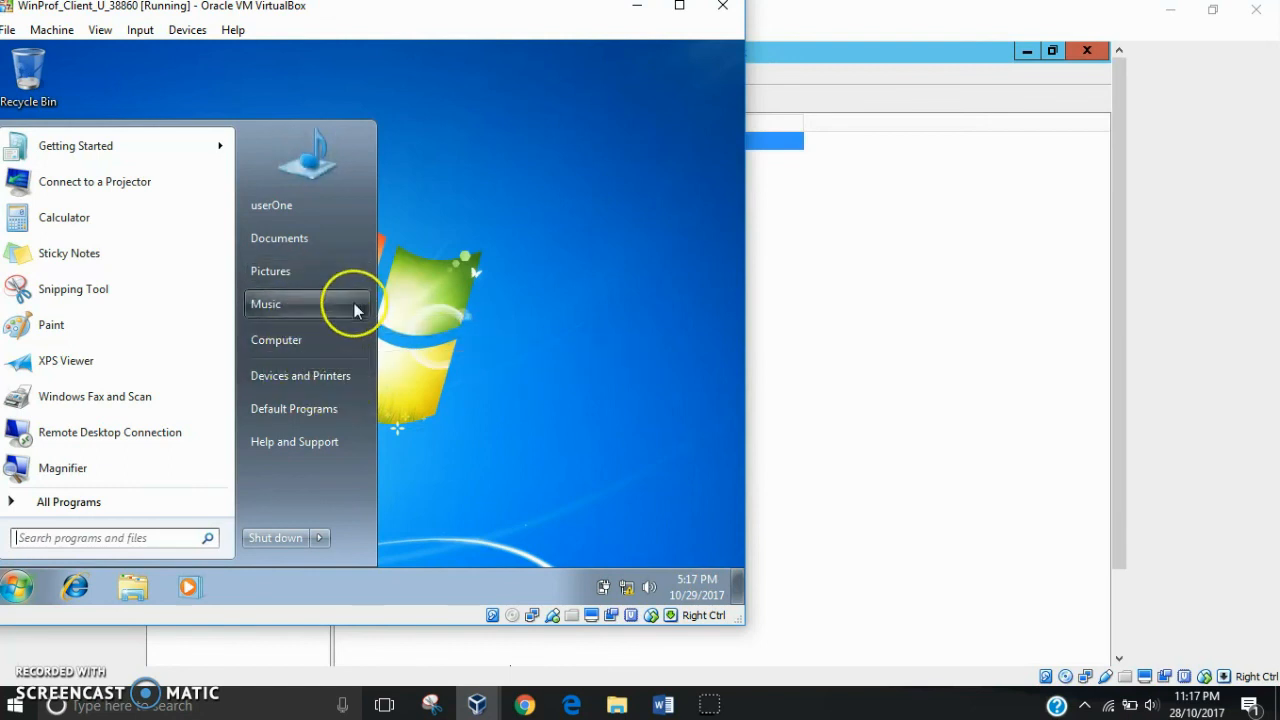
{"action": "left_click", "coordinate": [811, 309]}
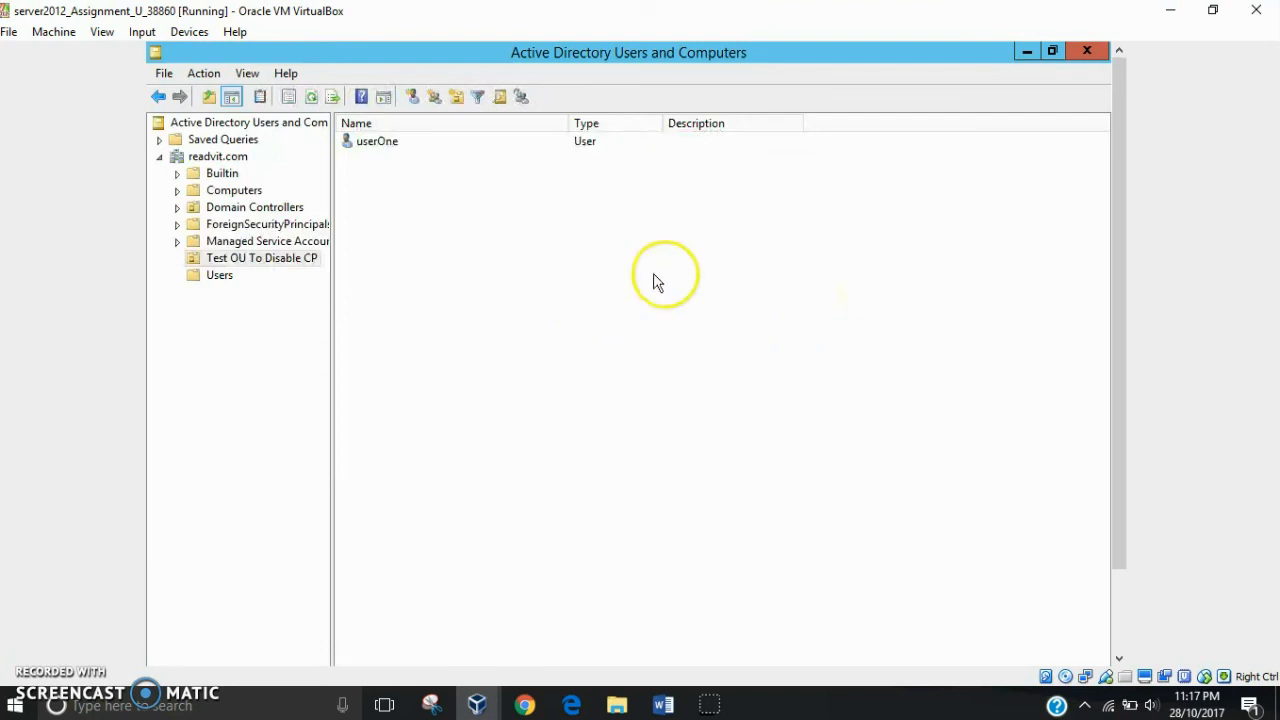
{"action": "left_click", "coordinate": [496, 710]}
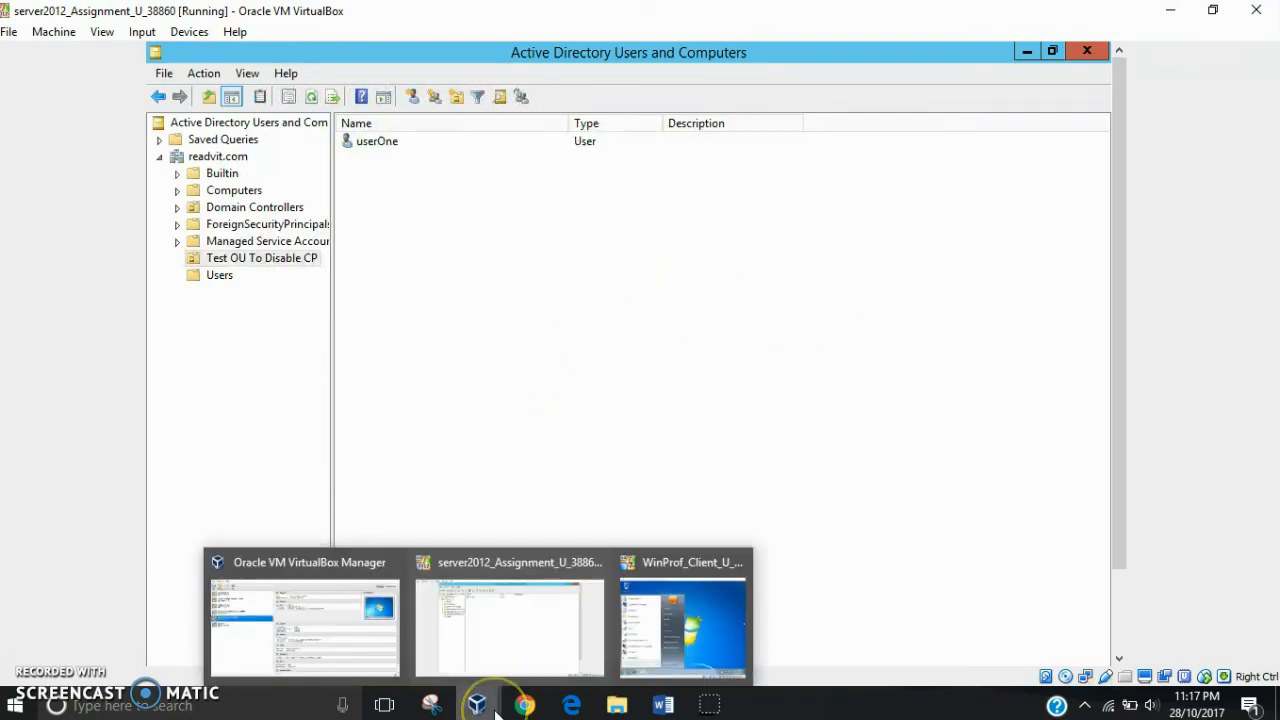
{"action": "left_click", "coordinate": [660, 627]}
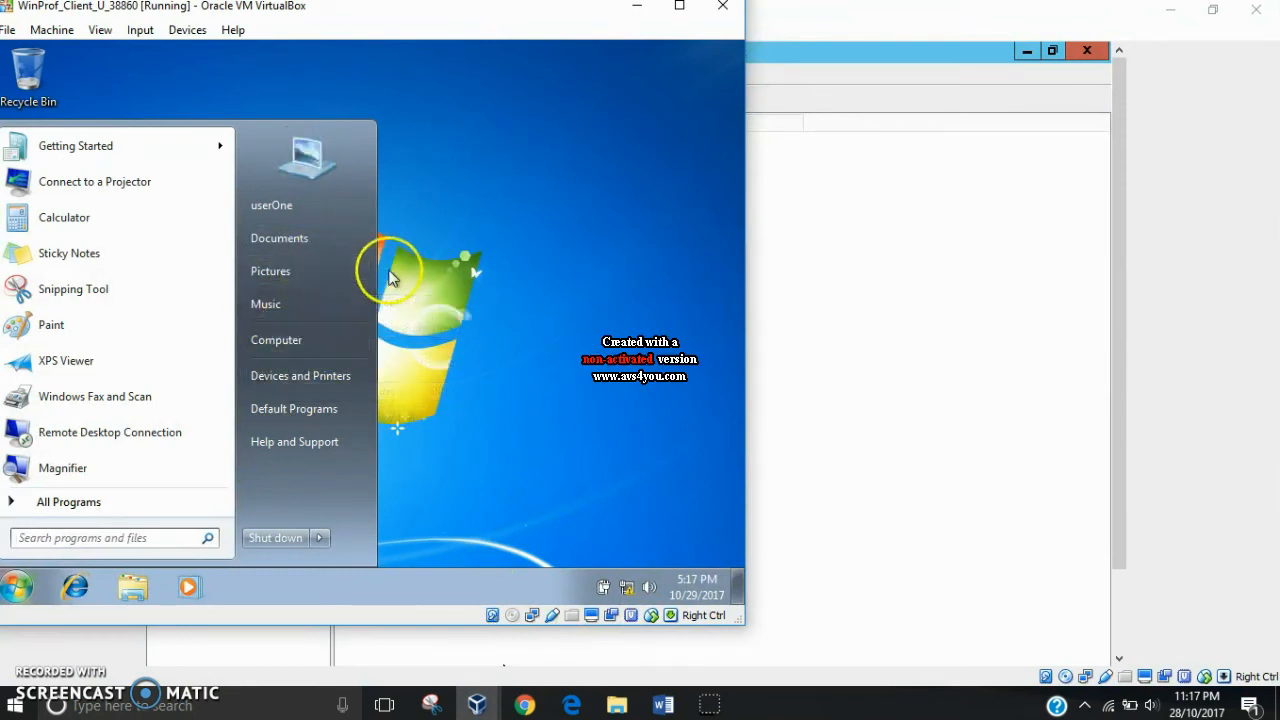
- Switch to the assignment document in Word and highlight task 8's phrase "disable access to control panel for a group of users."
{"action": "left_click", "coordinate": [665, 705]}
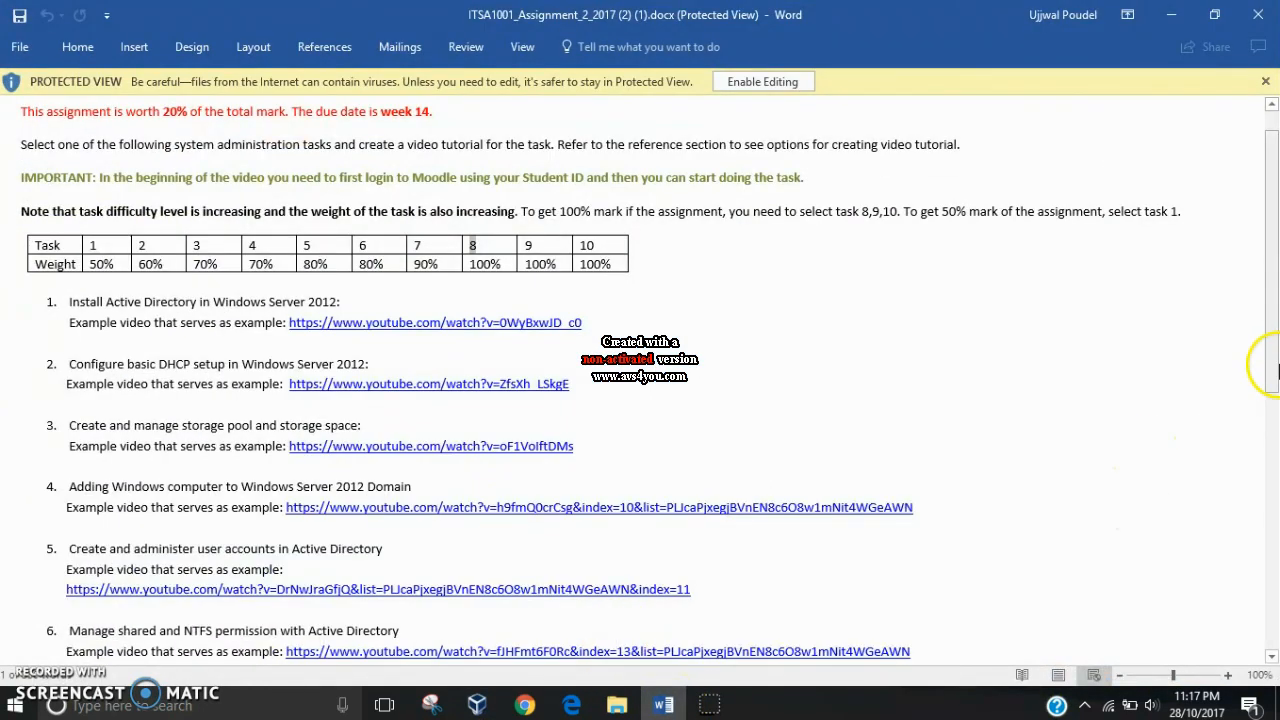
{"action": "left_click_drag", "start_coordinate": [1271, 368], "coordinate": [1260, 523]}
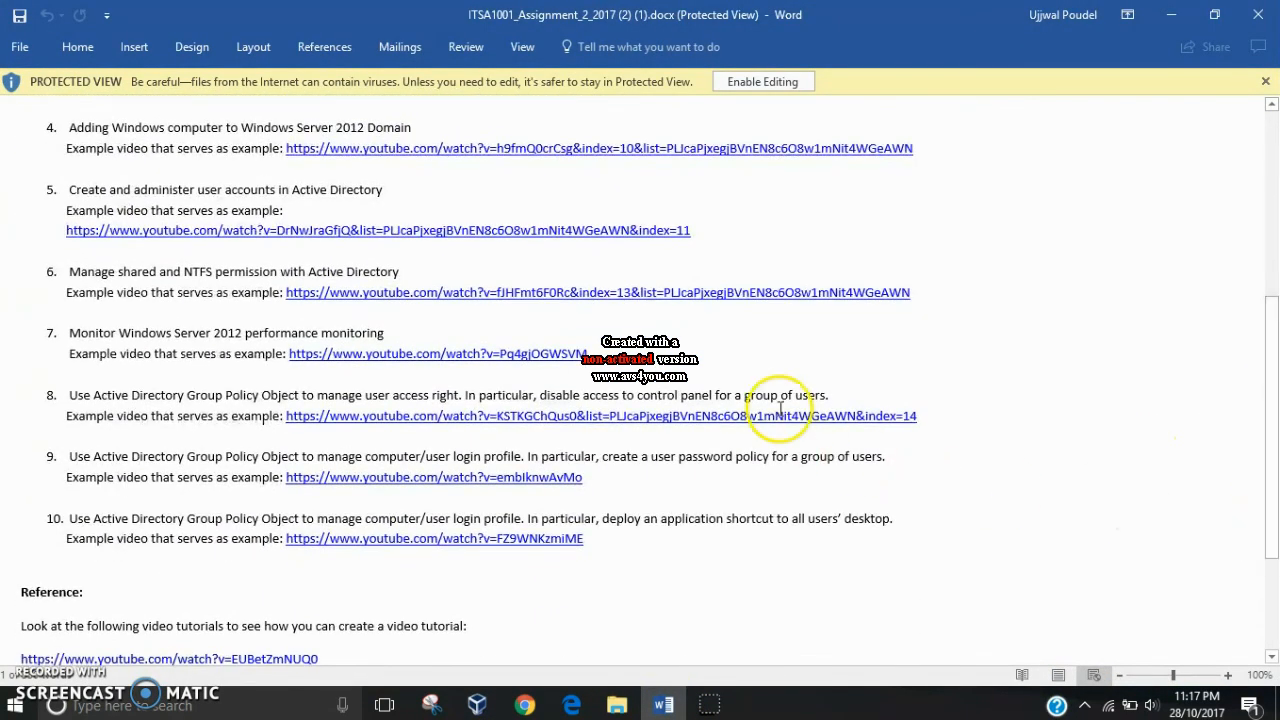
{"action": "left_click_drag", "start_coordinate": [830, 396], "coordinate": [554, 385]}
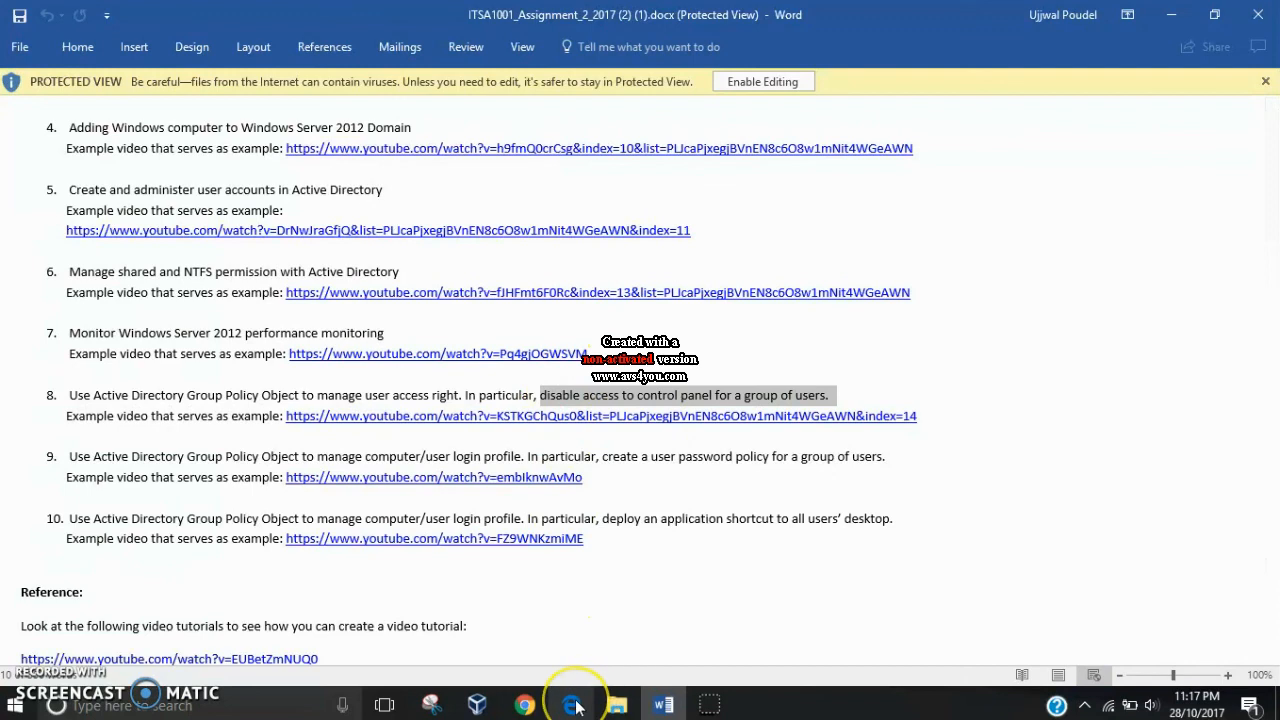
- Return to the server VM, widen the console tree, and select userOne inside Test OU To Disable CP
{"action": "mouse_move", "coordinate": [577, 708]}
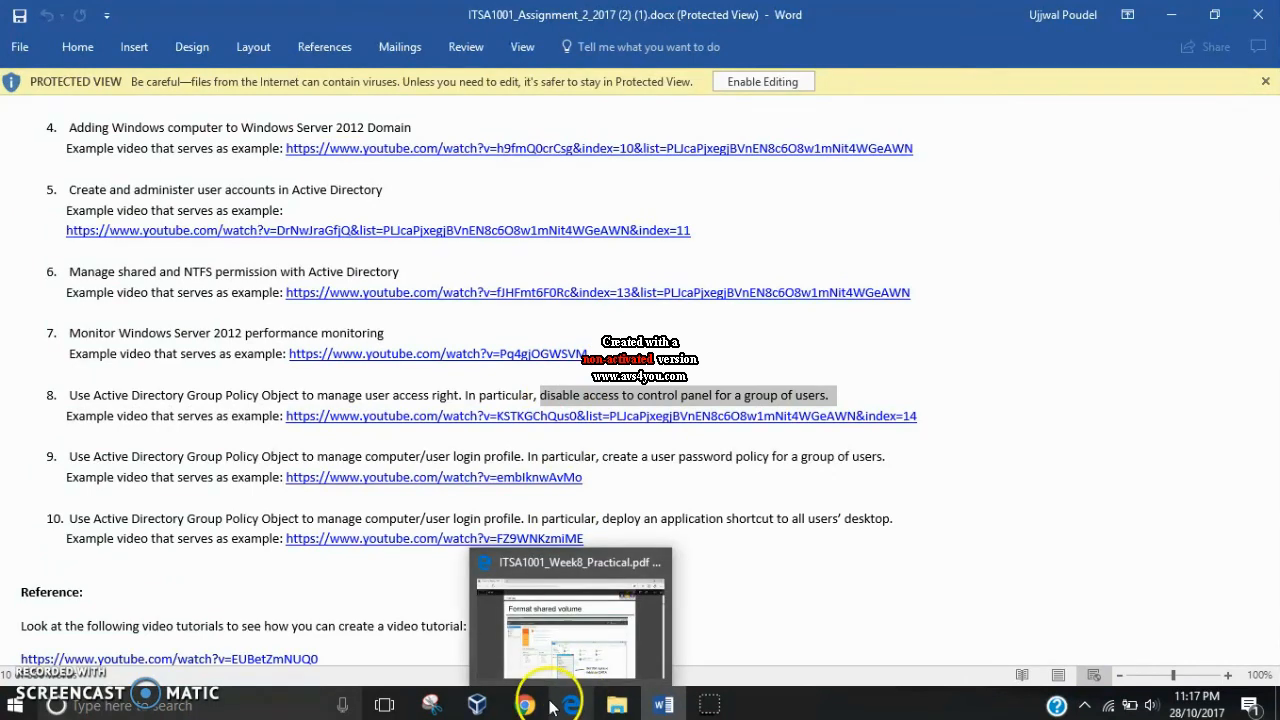
{"action": "mouse_move", "coordinate": [481, 708]}
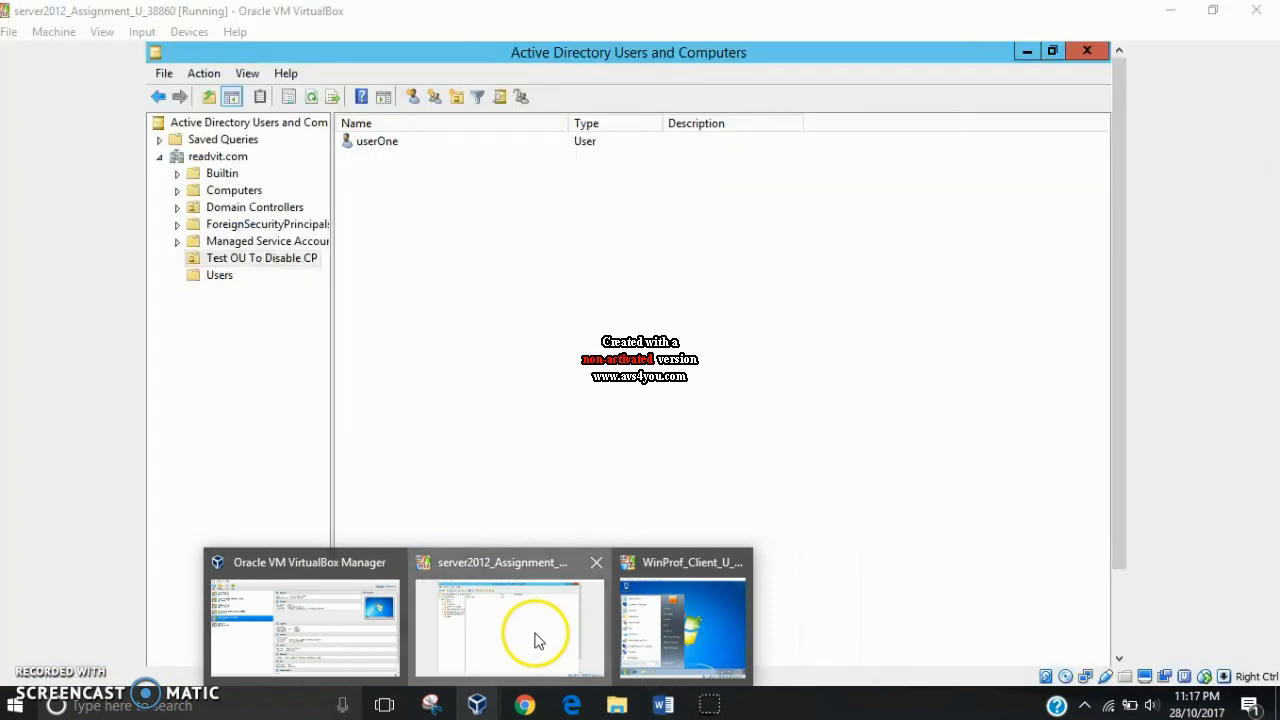
{"action": "left_click", "coordinate": [537, 634]}
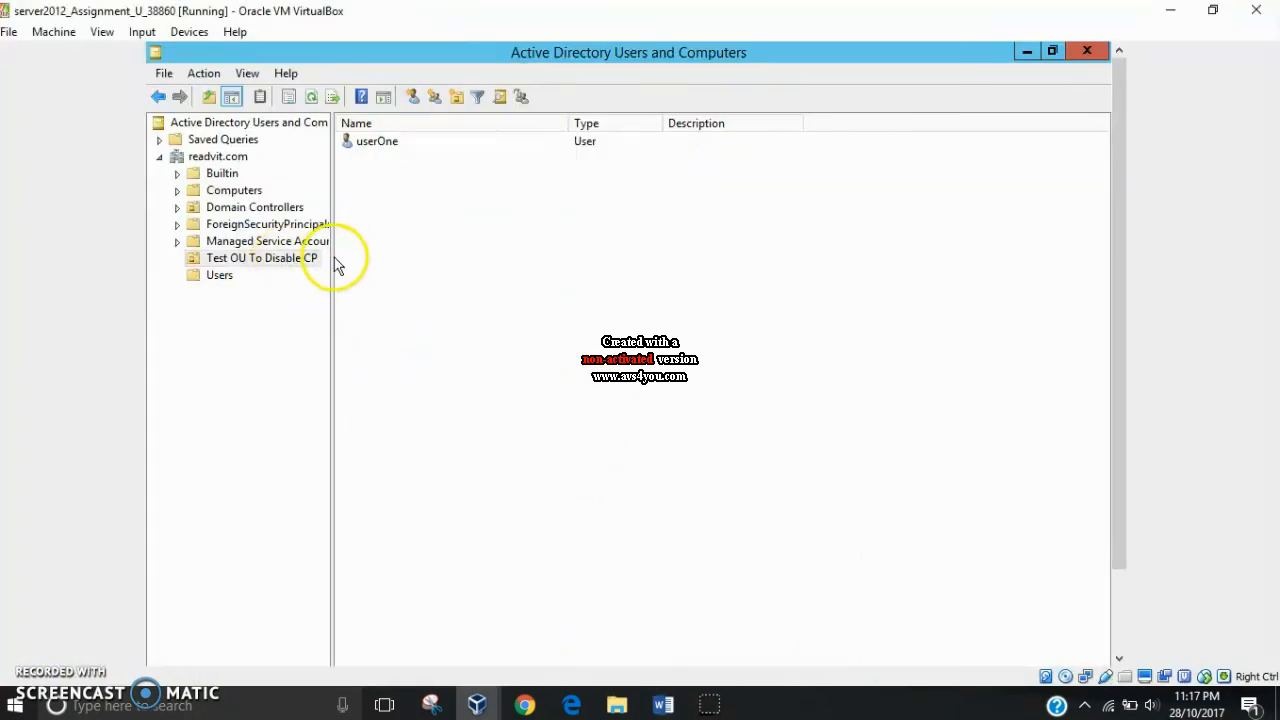
{"action": "left_click_drag", "start_coordinate": [332, 258], "coordinate": [446, 260]}
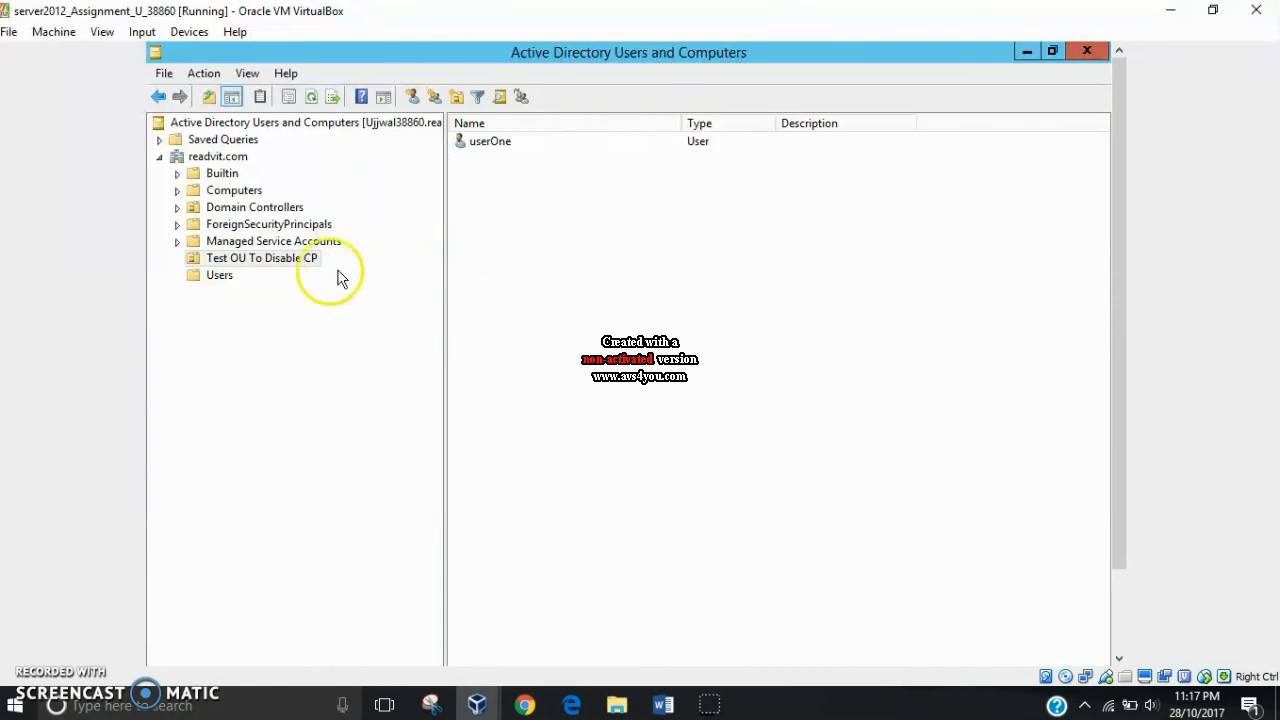
{"action": "left_click", "coordinate": [245, 260]}
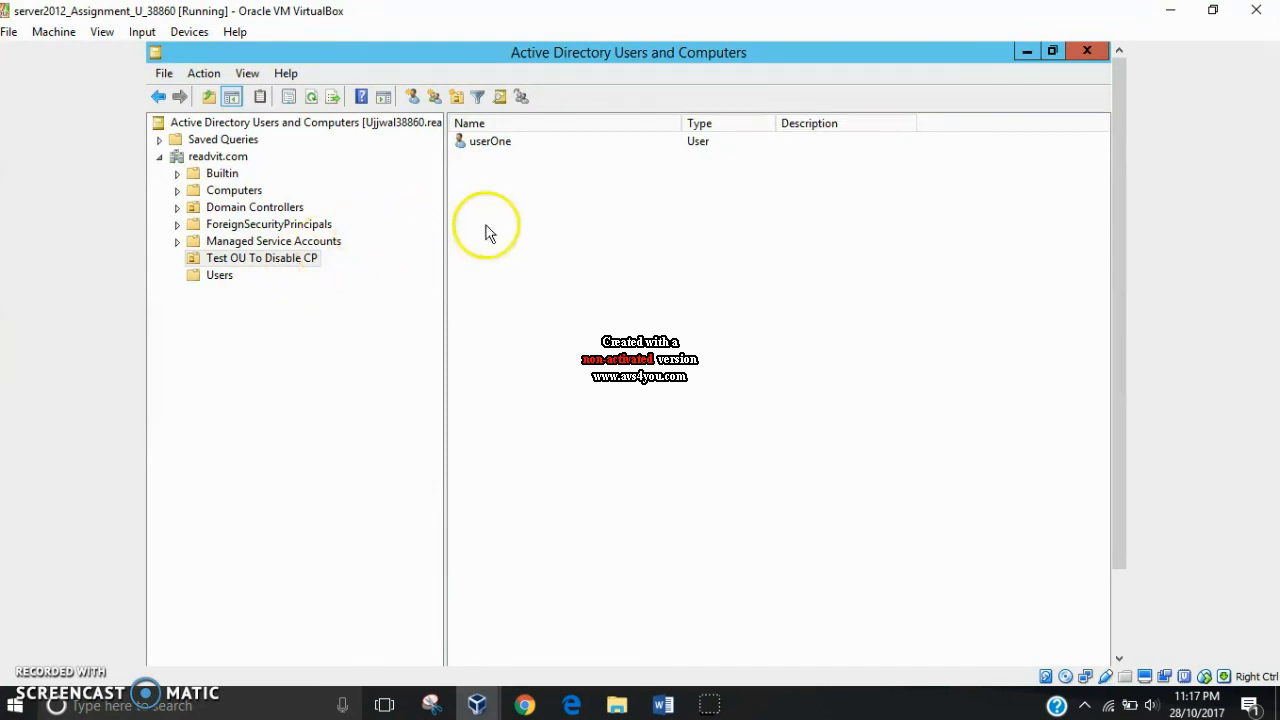
{"action": "left_click", "coordinate": [570, 148]}
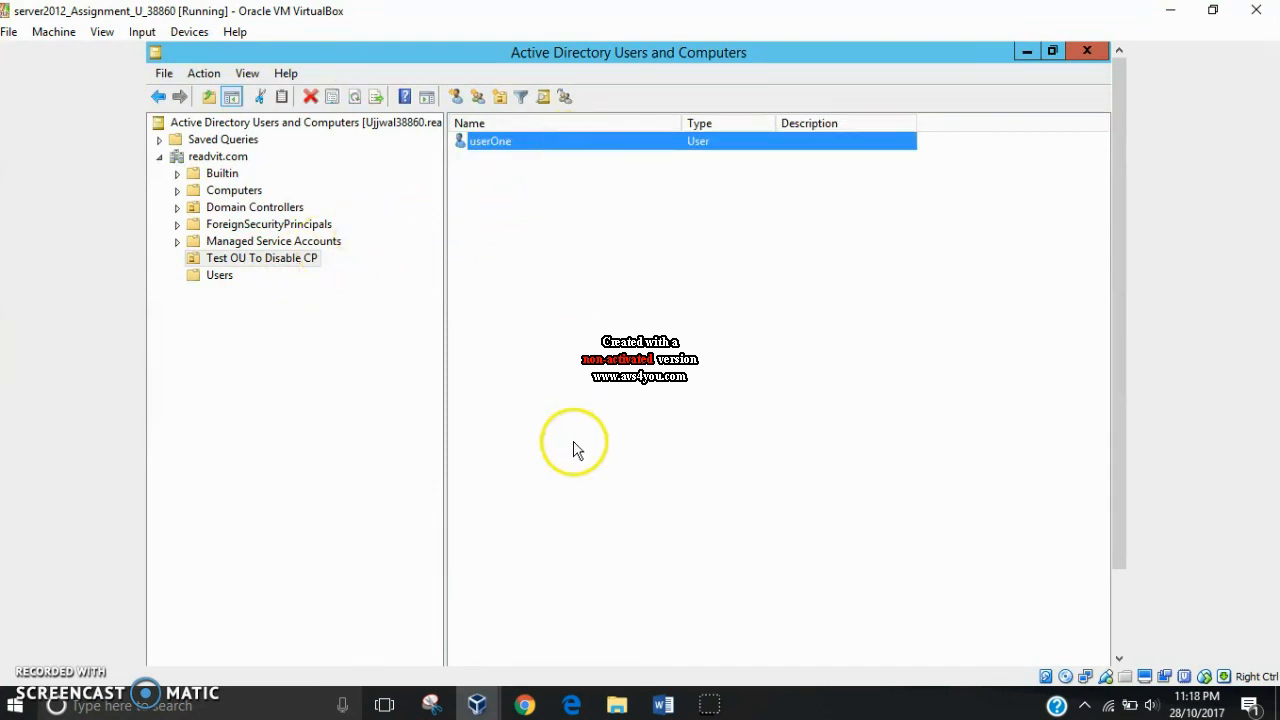